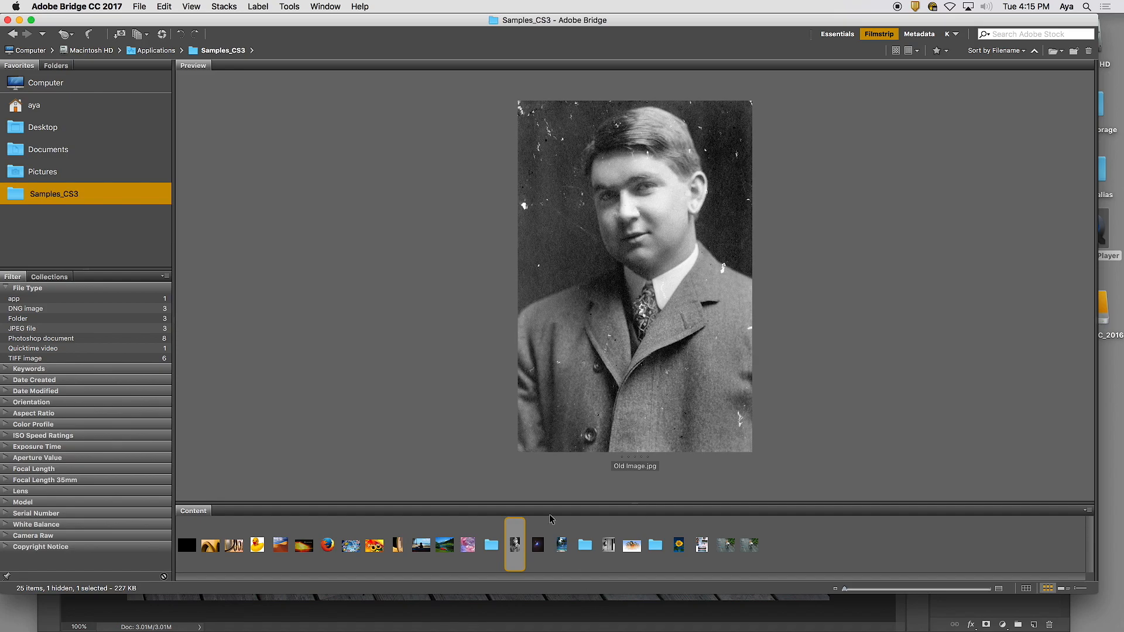
# - Enlarge the filmstrip thumbnails in Bridge and open Old Image.jpg in Photoshop
pyautogui.click(165, 23)
pyautogui.moveTo(634, 503); pyautogui.dragTo(647, 432)
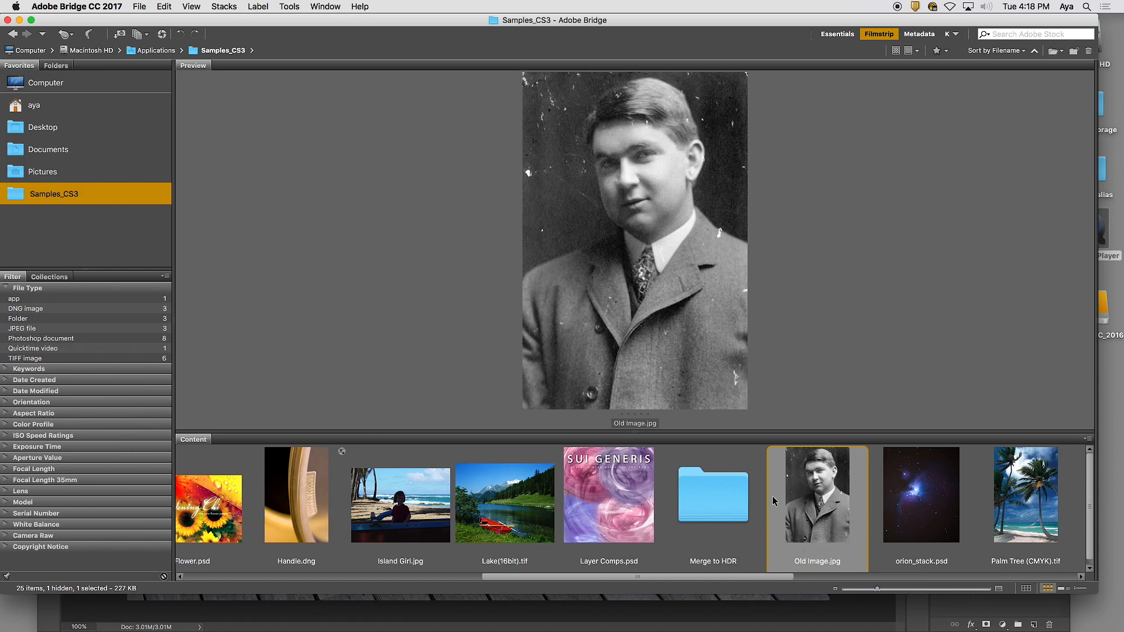
pyautogui.doubleClick(820, 502)
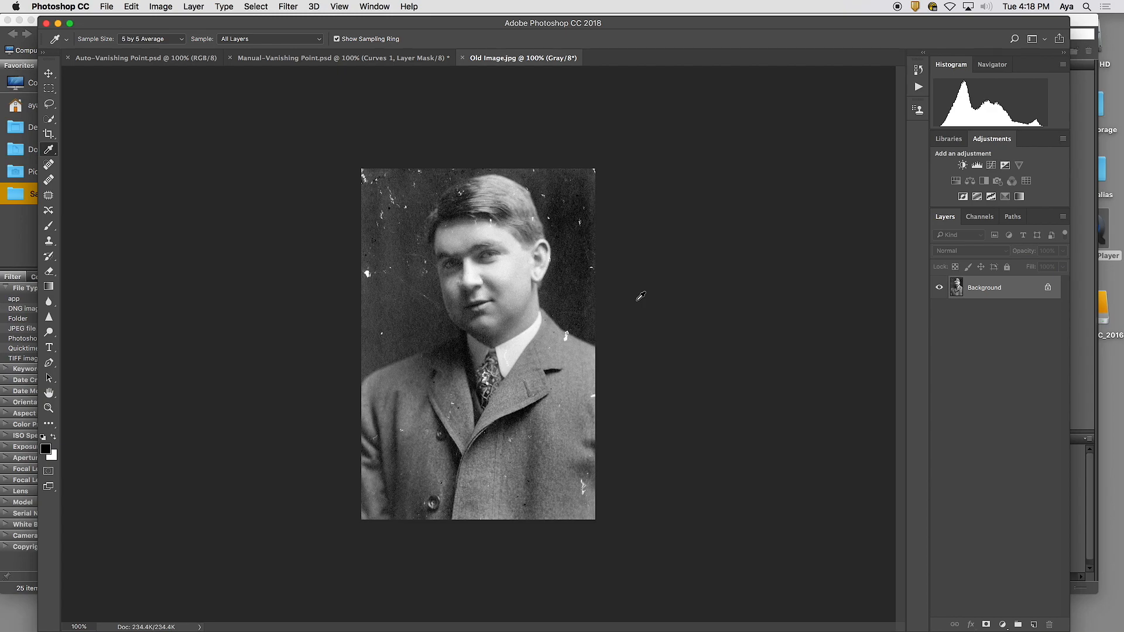
pyautogui.click(18, 248)
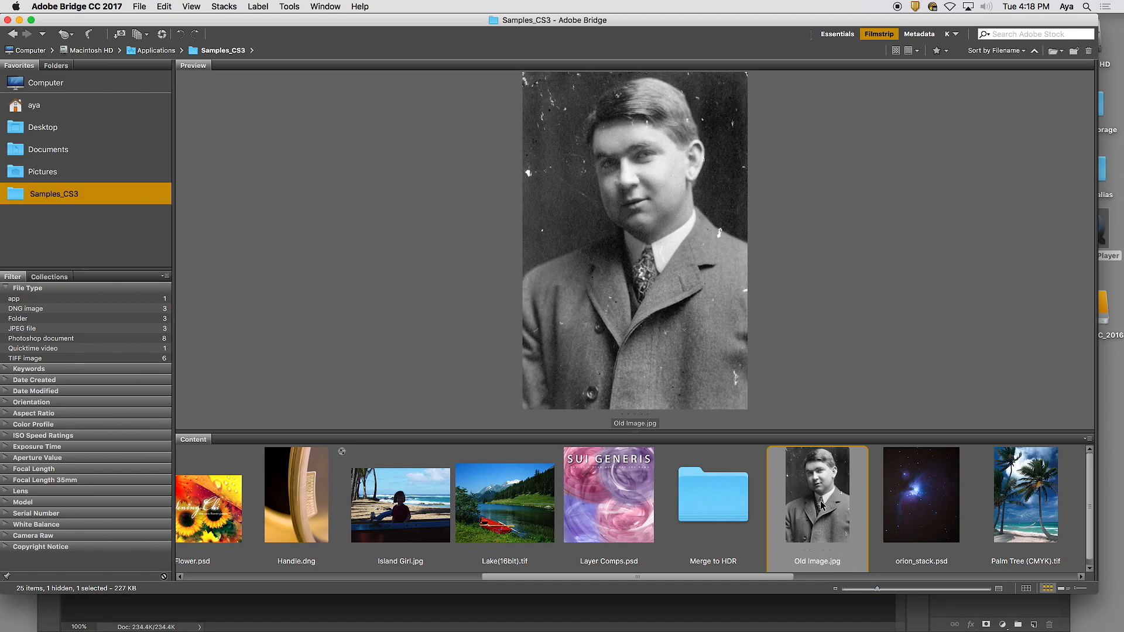
pyautogui.click(428, 616)
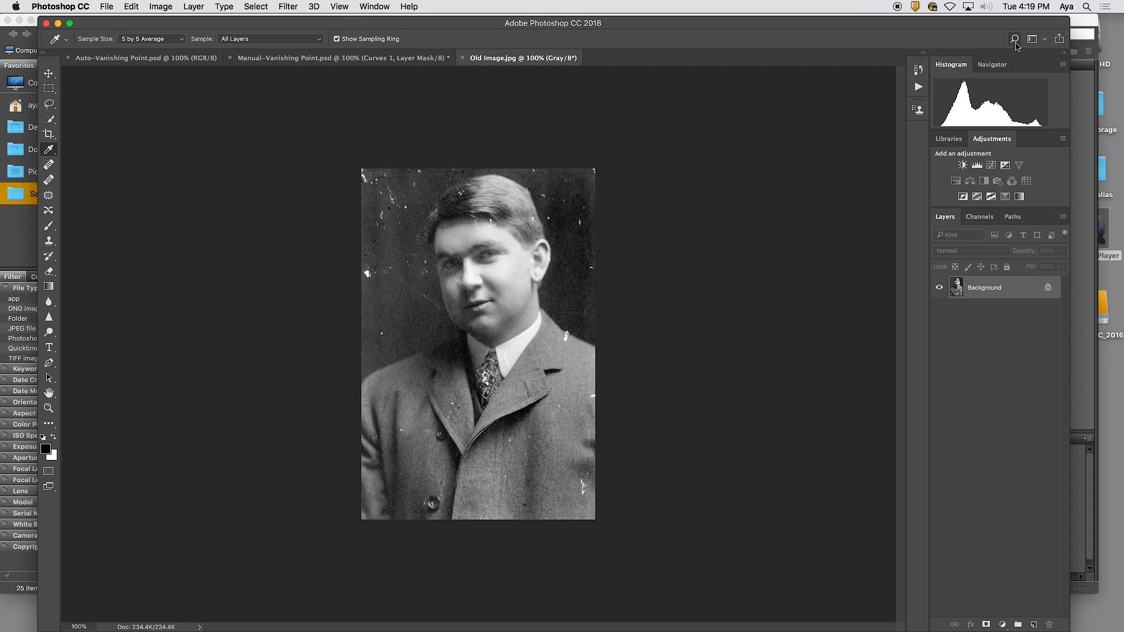
# - Reset the Photography workspace to its default panel layout
pyautogui.click(1046, 40)
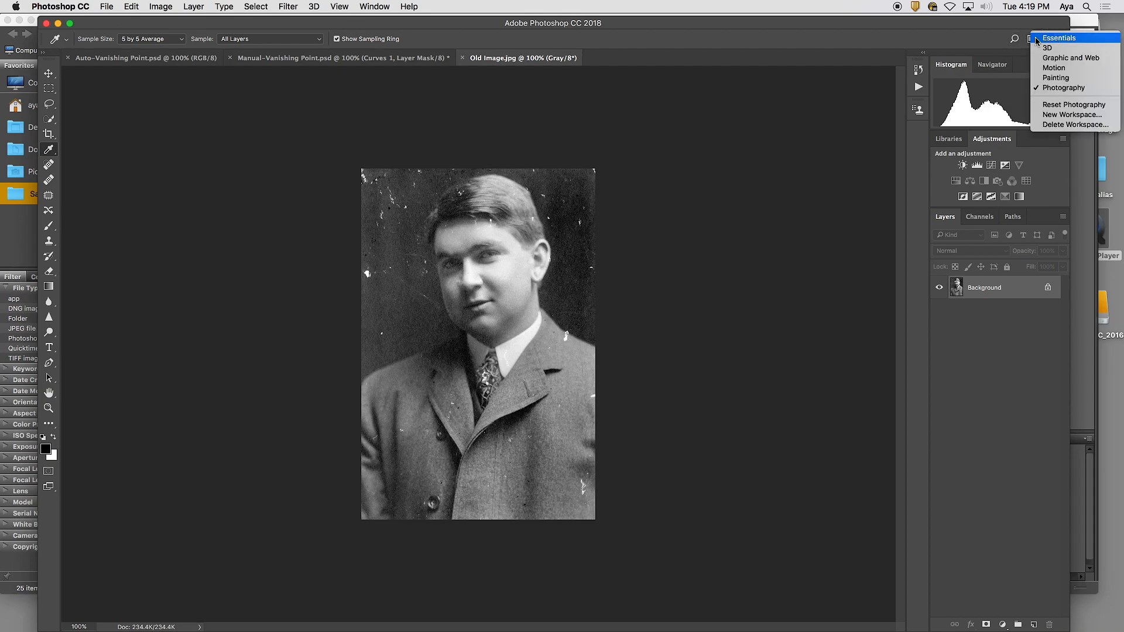
pyautogui.click(987, 24)
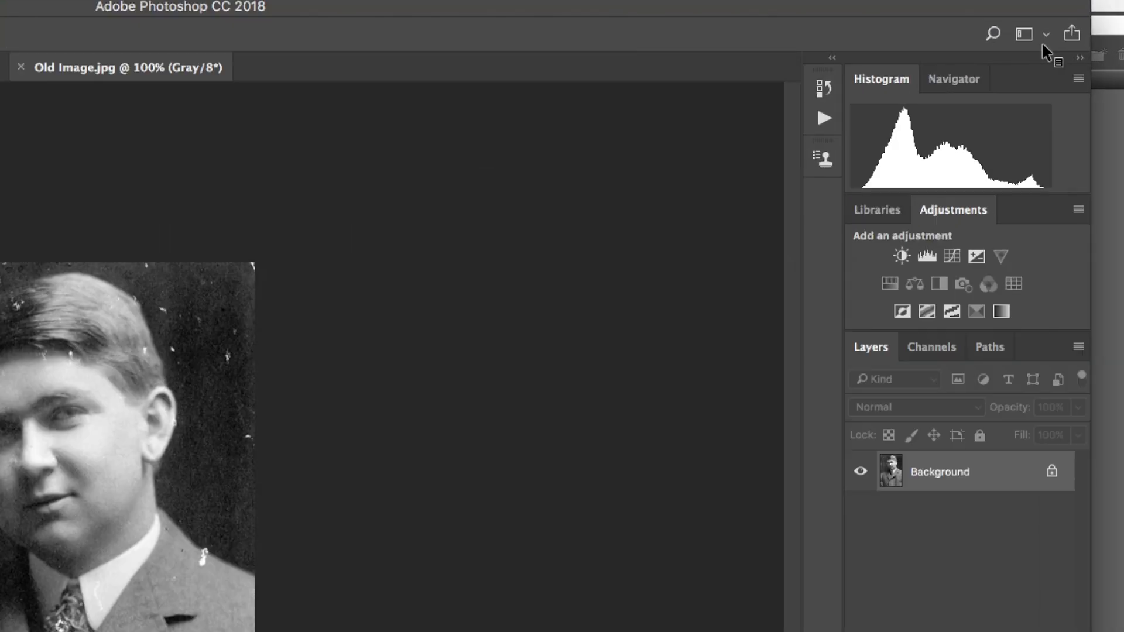
pyautogui.click(1028, 37)
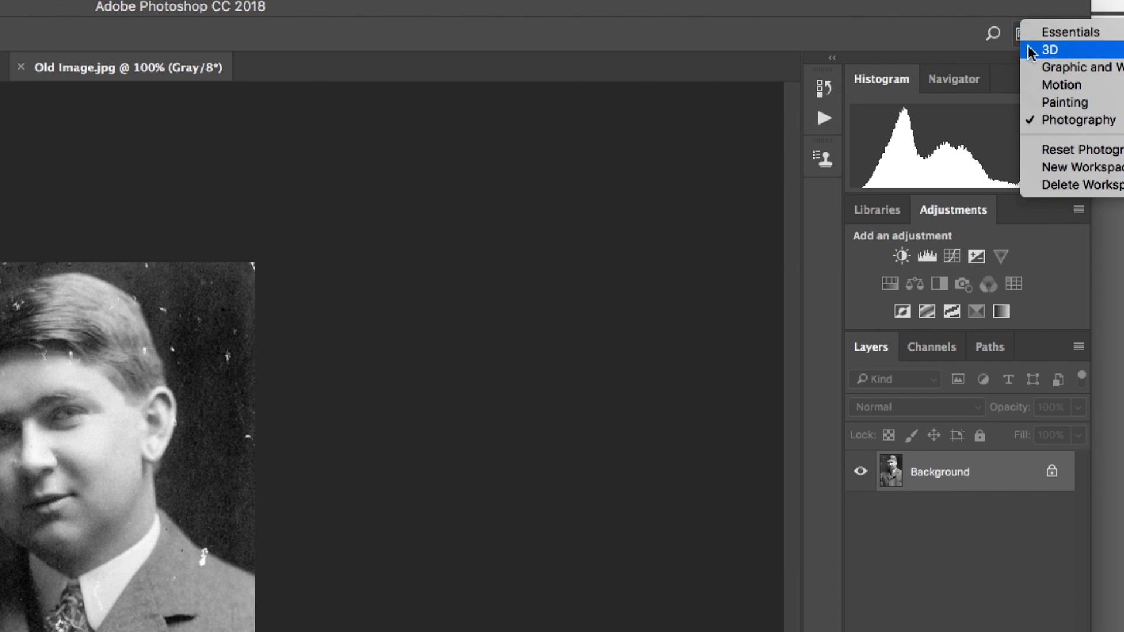
pyautogui.click(1047, 123)
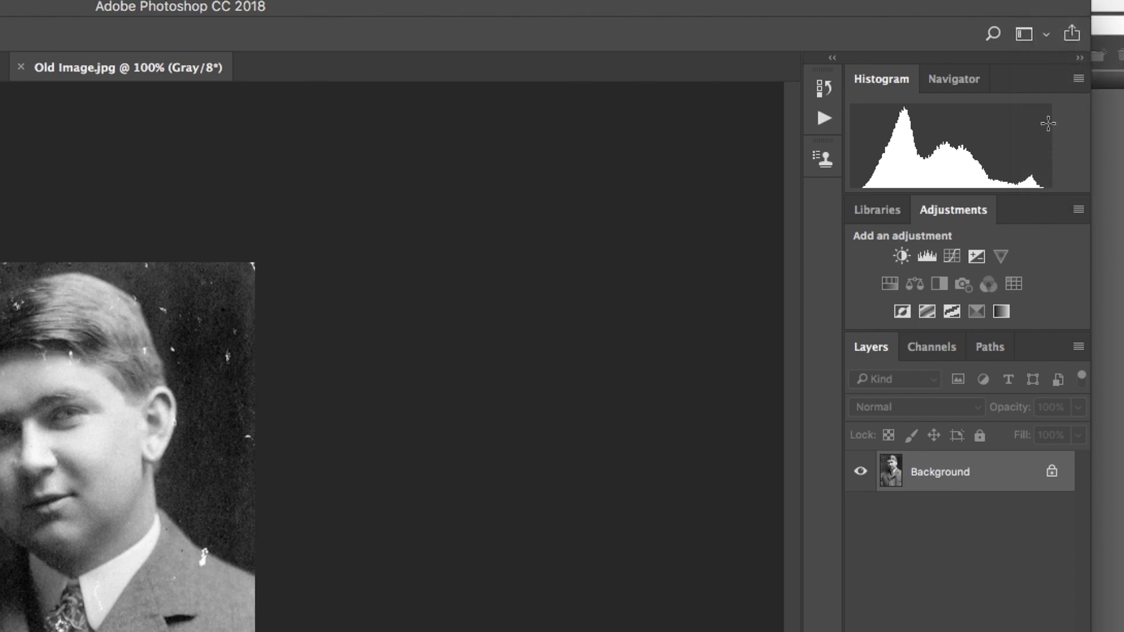
pyautogui.click(1044, 39)
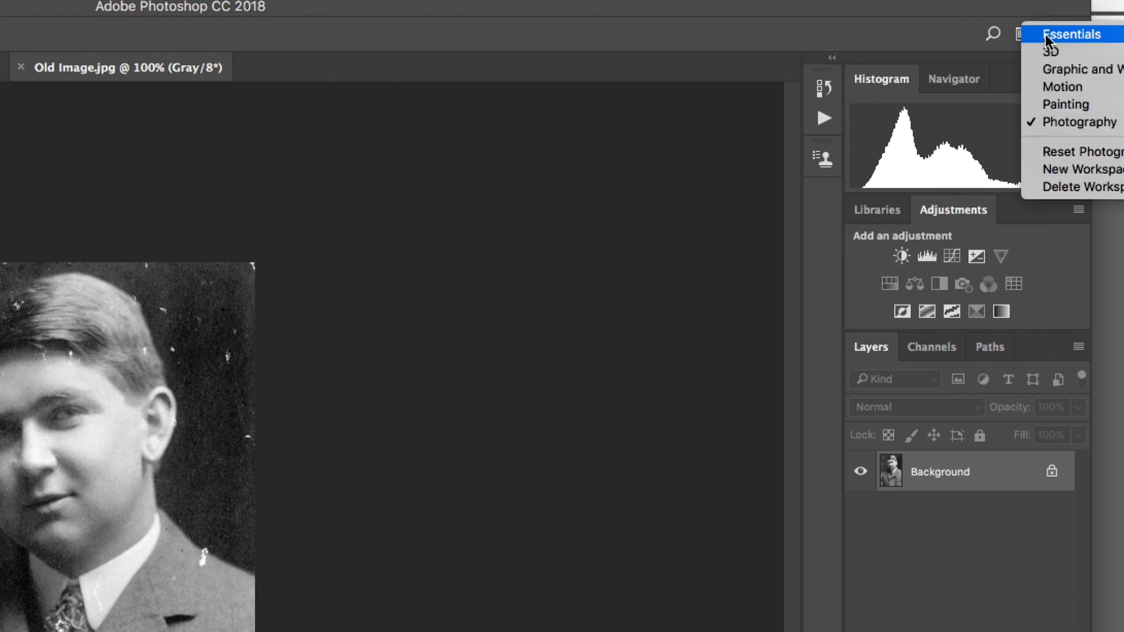
pyautogui.click(1056, 153)
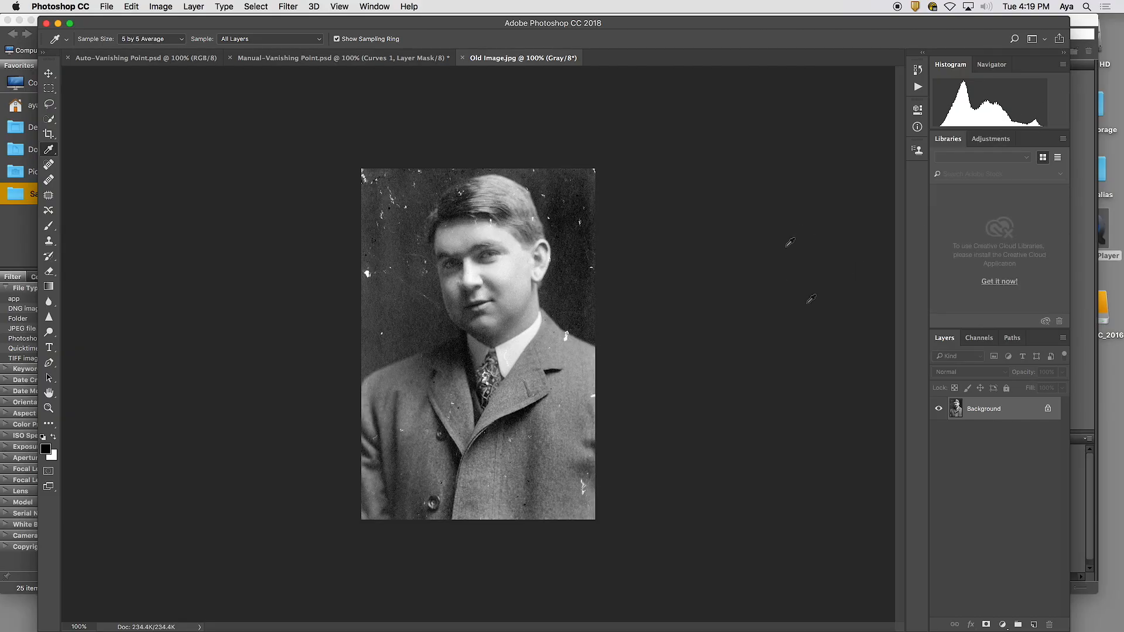
# - Zoom the portrait in and out between 100% and 300% to examine it at different magnifications
pyautogui.press('super+plus')
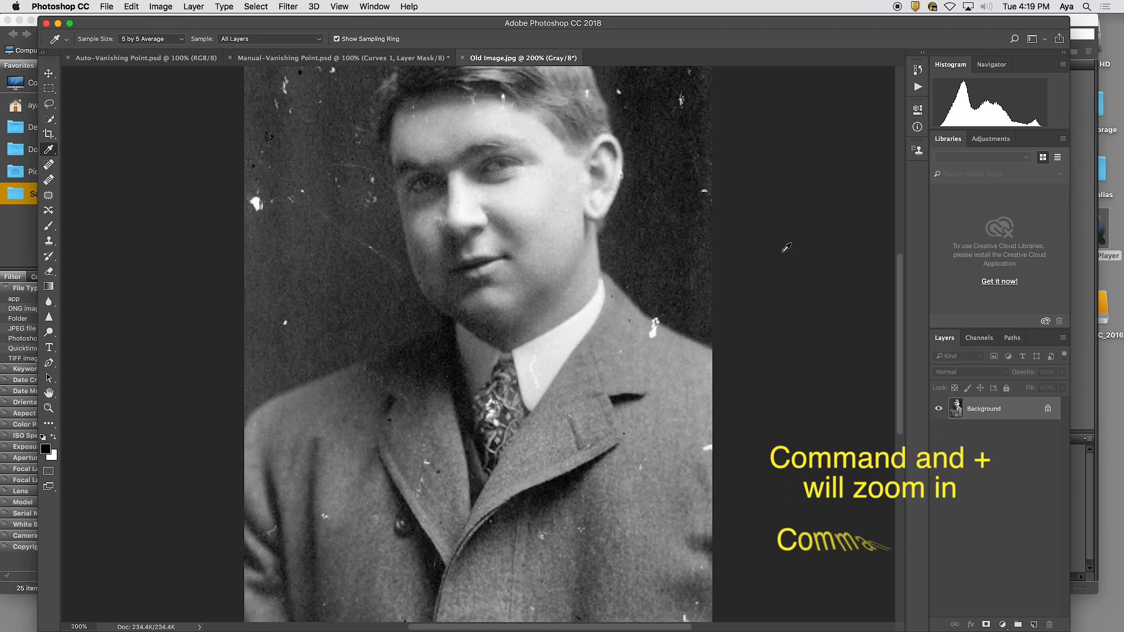
pyautogui.press('super+plus')
pyautogui.press('super+minus')
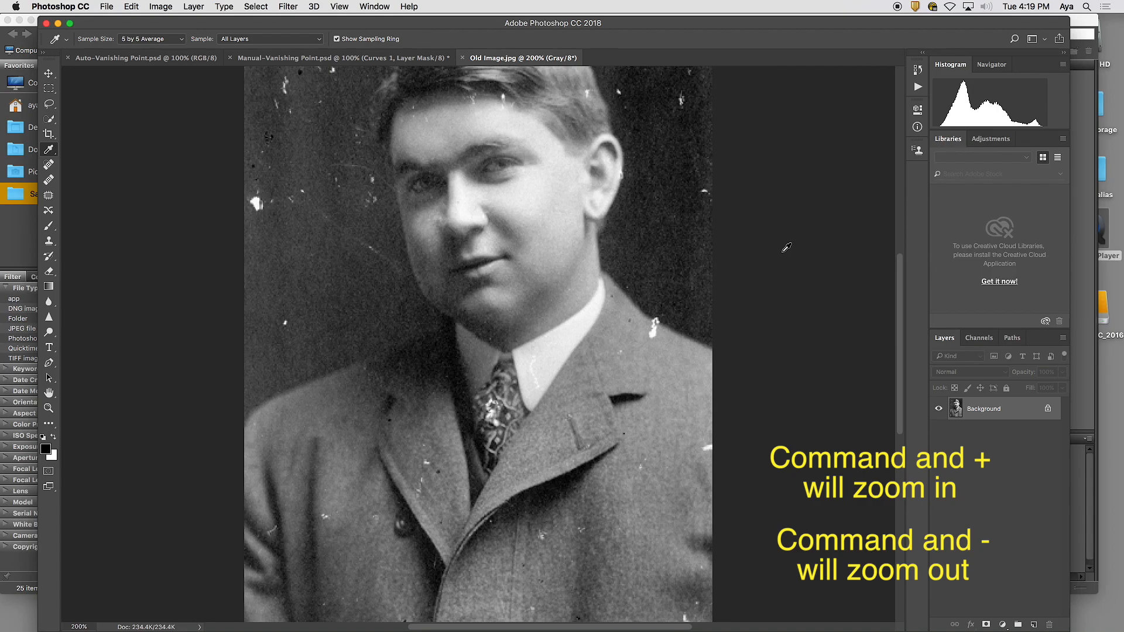
pyautogui.press('super+minus')
pyautogui.press('super+plus')
pyautogui.press('super+plus')
pyautogui.press('super+minus')
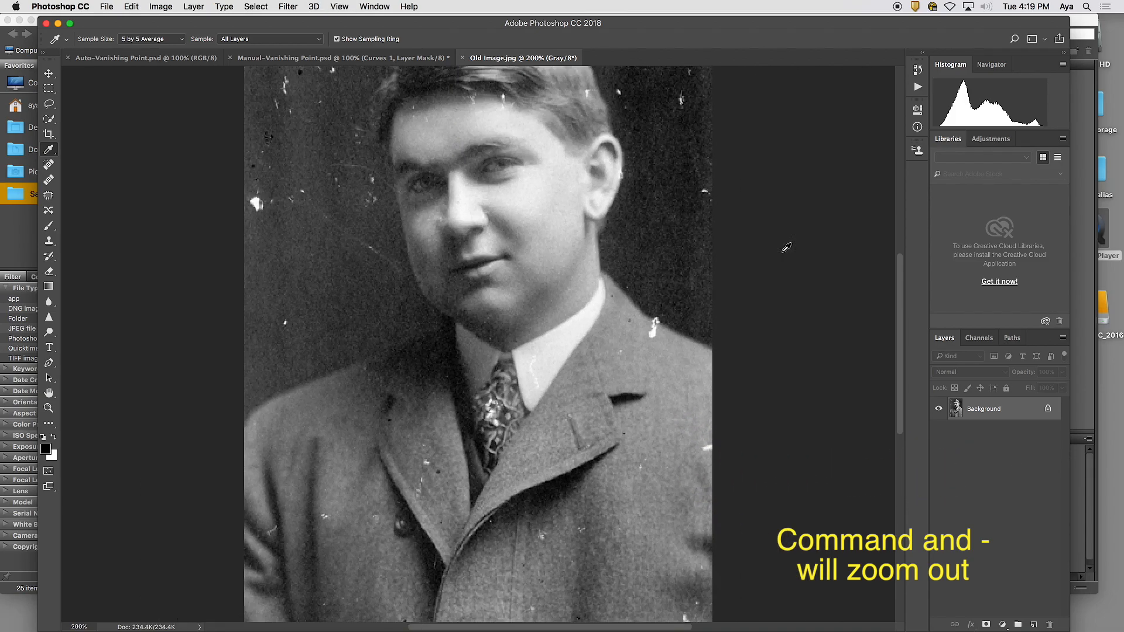
pyautogui.press('super+minus')
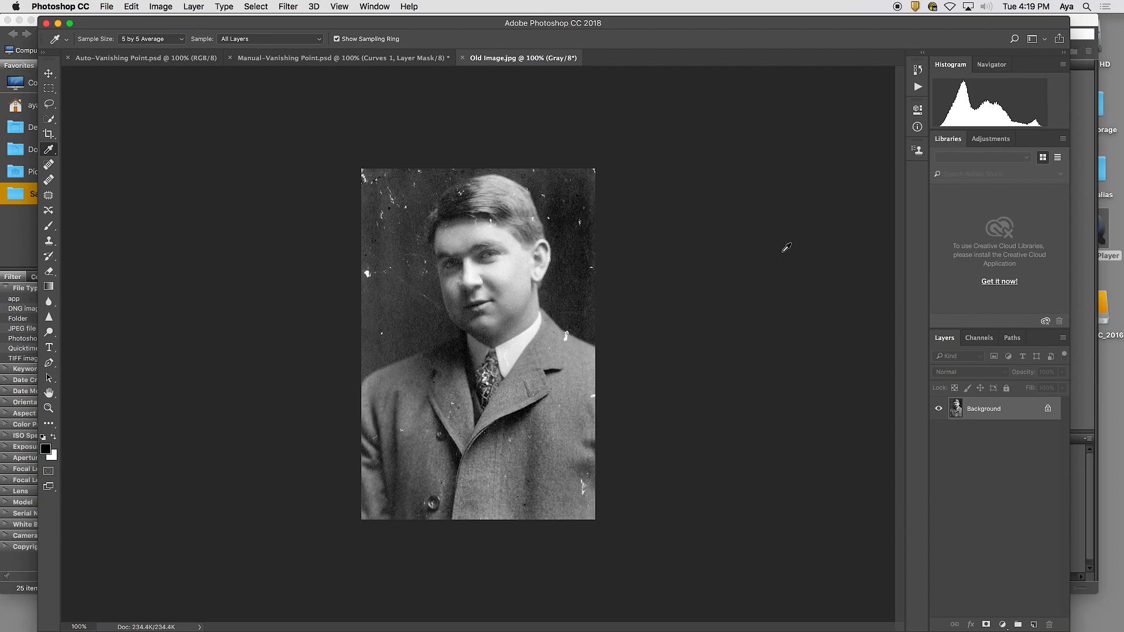
pyautogui.press('super+equal')
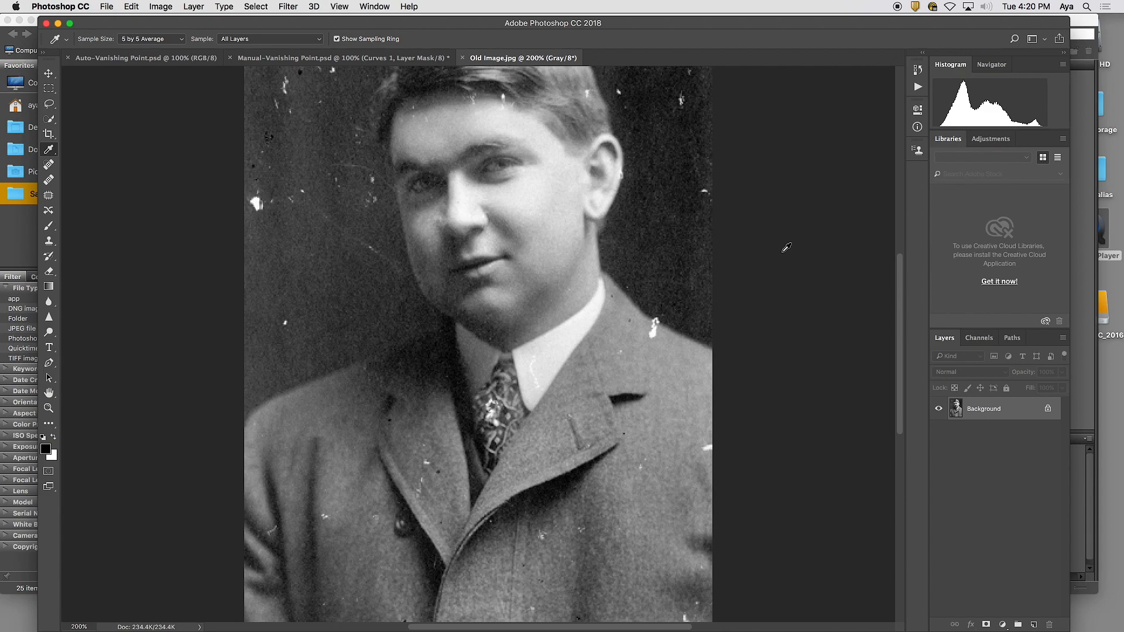
pyautogui.press('super+equal')
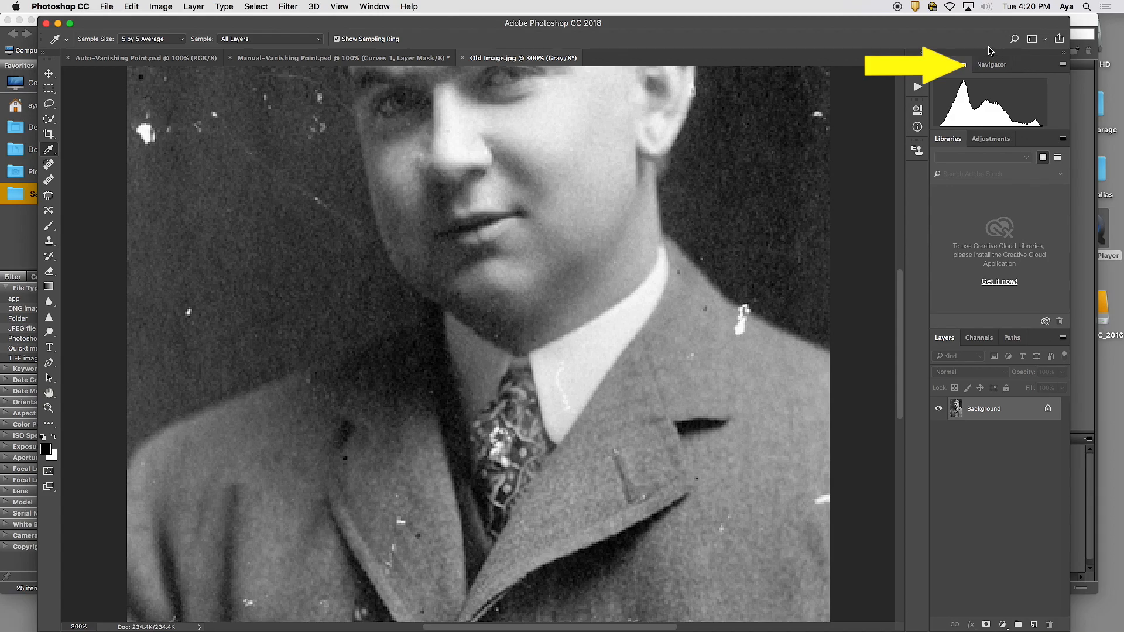
# - Use the Navigator to examine the face and background at up to 500% magnification, ending at 200%
pyautogui.click(991, 66)
pyautogui.moveTo(1004, 108); pyautogui.dragTo(999, 89)
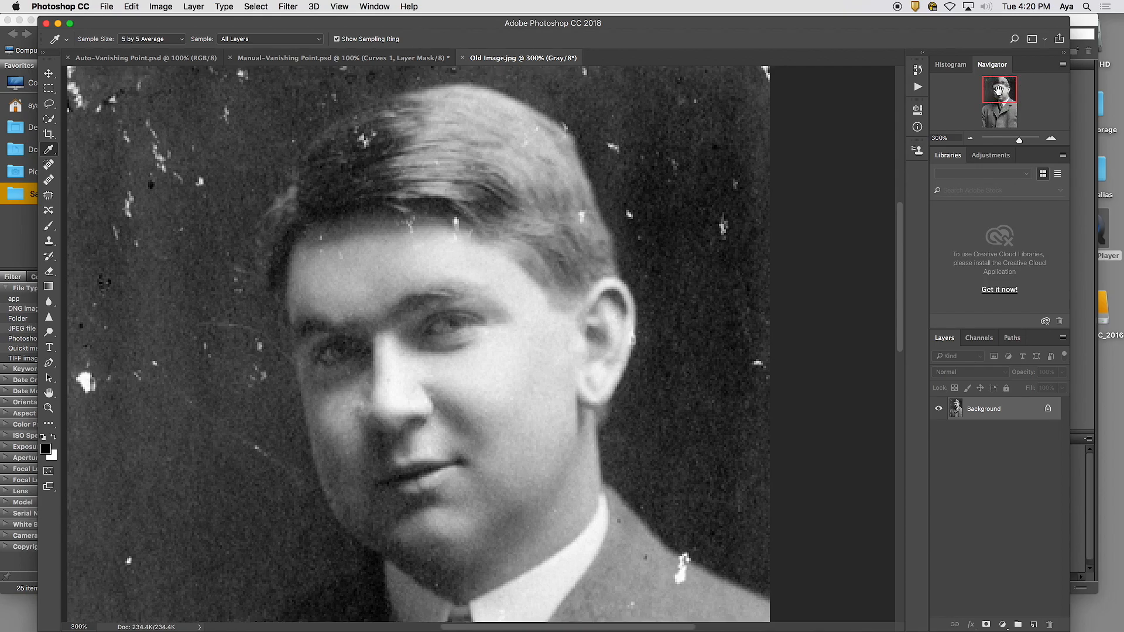
pyautogui.press('super+equal')
pyautogui.press('super+equal')
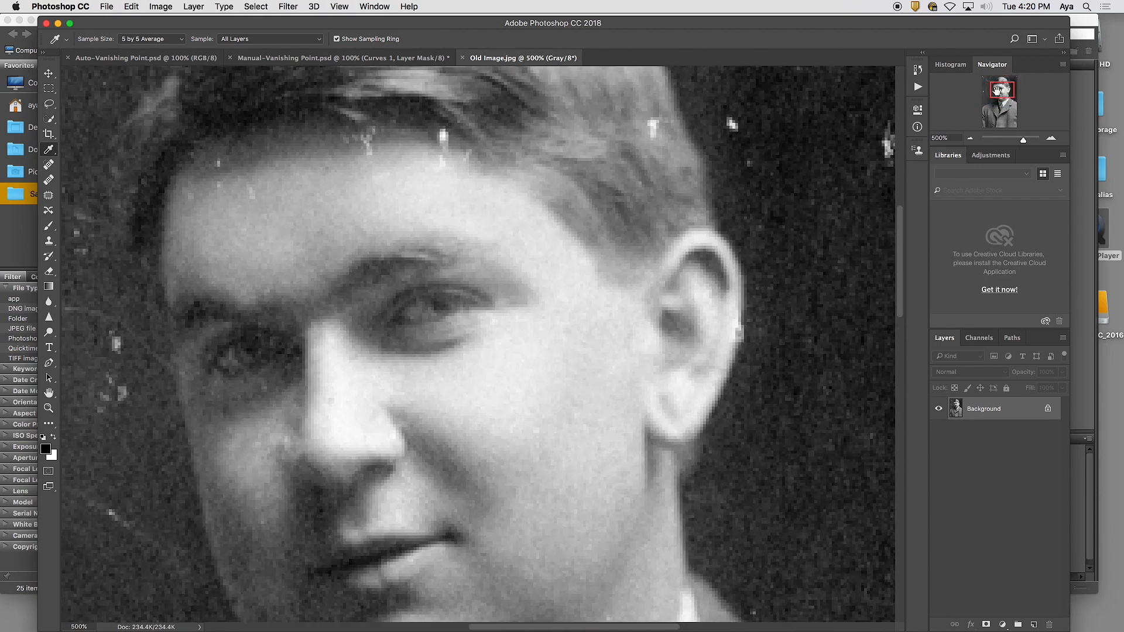
pyautogui.moveTo(1002, 91)
pyautogui.mouseDown()
pyautogui.moveTo(1001, 106)
pyautogui.moveTo(987, 103)
pyautogui.mouseUp()
pyautogui.press('super+minus')
pyautogui.press('super+minus')
pyautogui.press('super+minus')
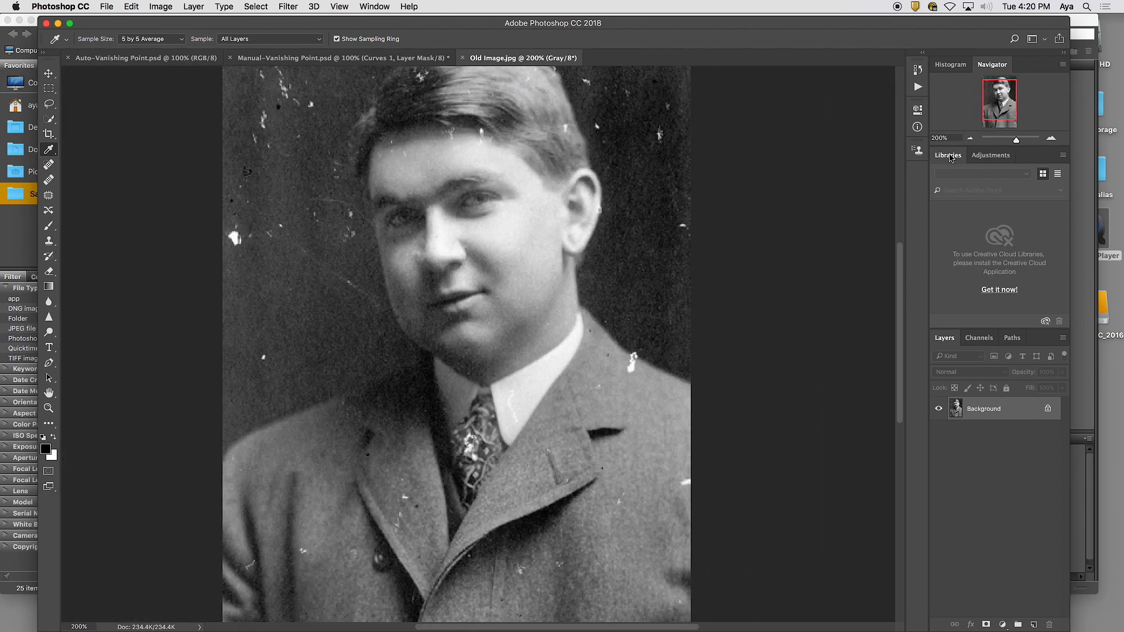
# - Open a second document window for Old Image.jpg
pyautogui.moveTo(829, 22); pyautogui.dragTo(792, 21)
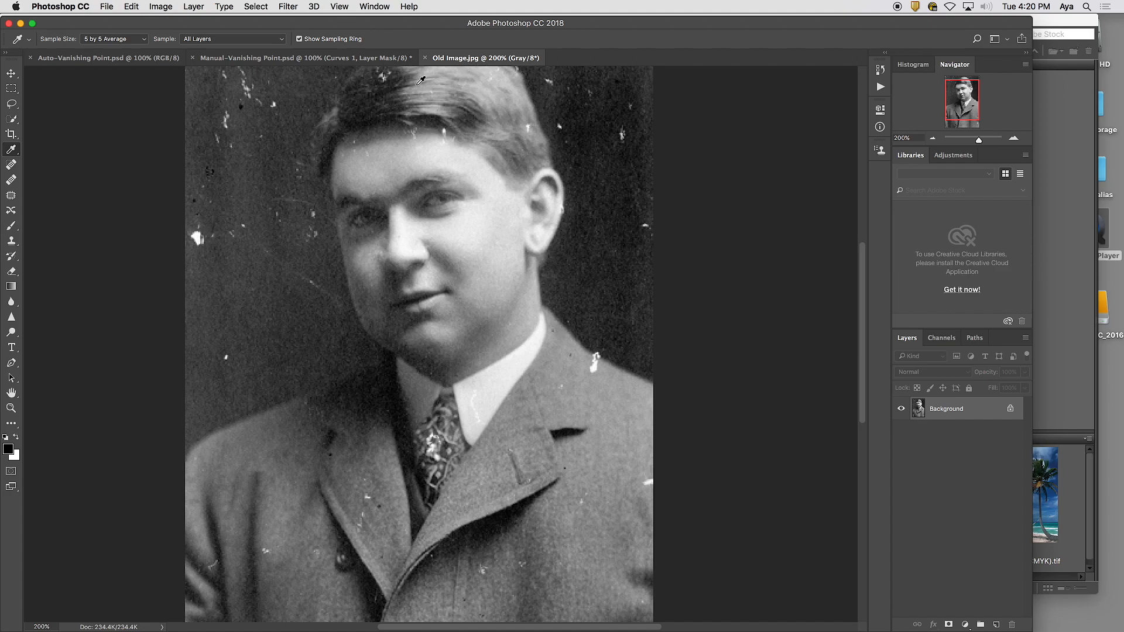
pyautogui.click(385, 7)
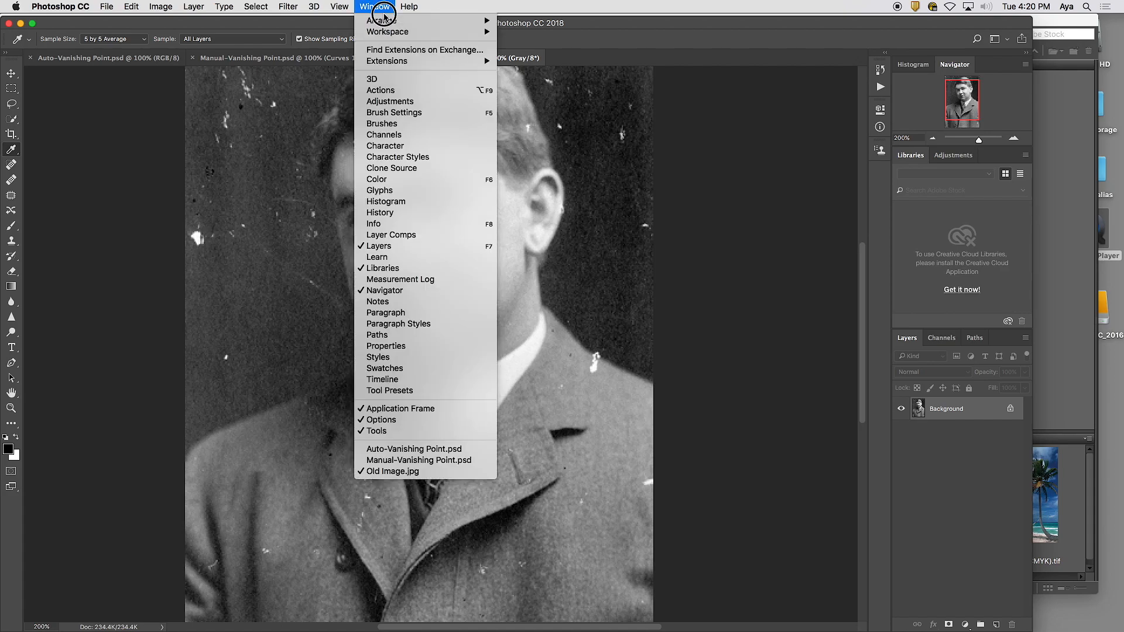
pyautogui.moveTo(491, 21)
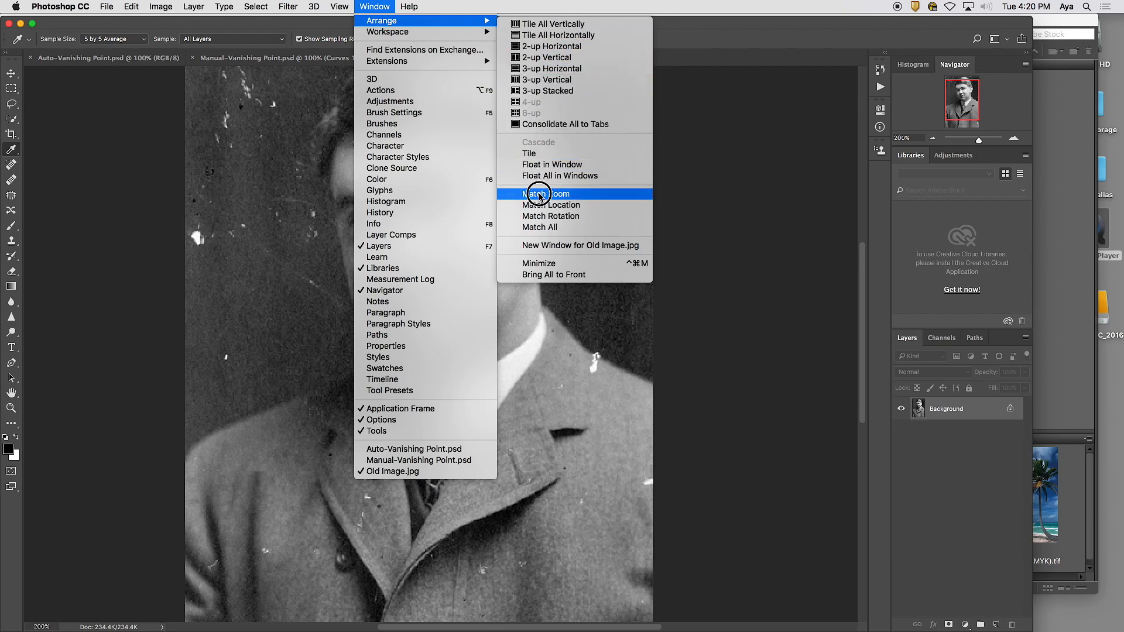
pyautogui.click(584, 245)
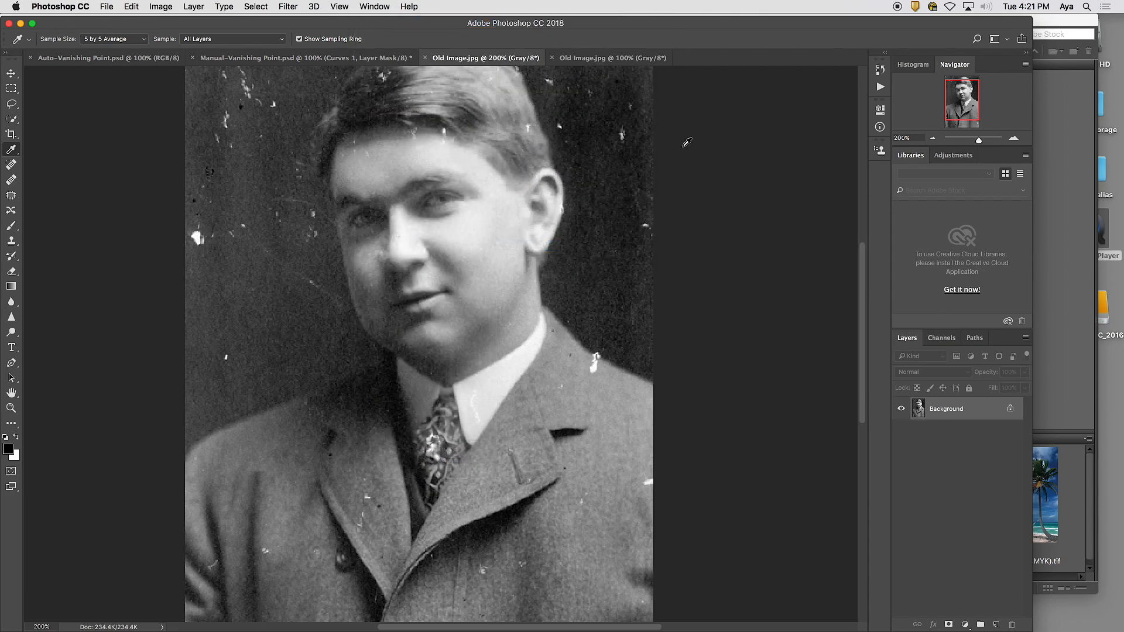
# - Compare the 200% and 100% views of Old Image.jpg by alternating between its two windows
pyautogui.click(588, 63)
pyautogui.click(513, 59)
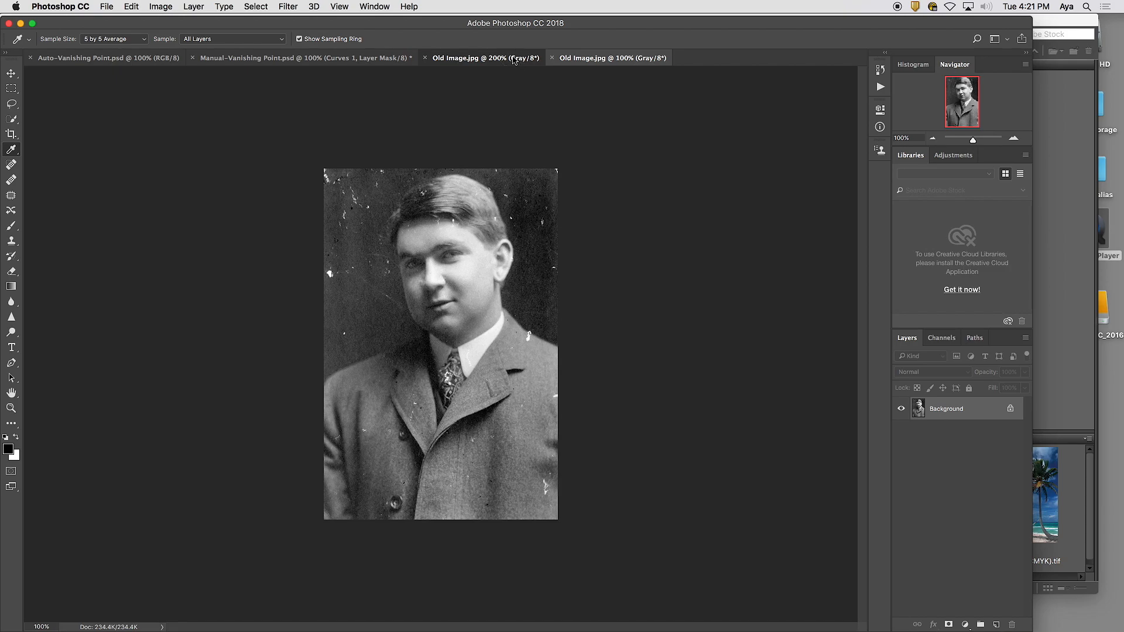
pyautogui.click(592, 59)
pyautogui.click(497, 59)
pyautogui.click(591, 60)
pyautogui.click(498, 59)
pyautogui.click(584, 60)
pyautogui.click(522, 58)
pyautogui.click(585, 59)
pyautogui.click(515, 58)
pyautogui.click(578, 61)
pyautogui.click(515, 58)
pyautogui.click(585, 58)
pyautogui.click(528, 58)
pyautogui.click(576, 58)
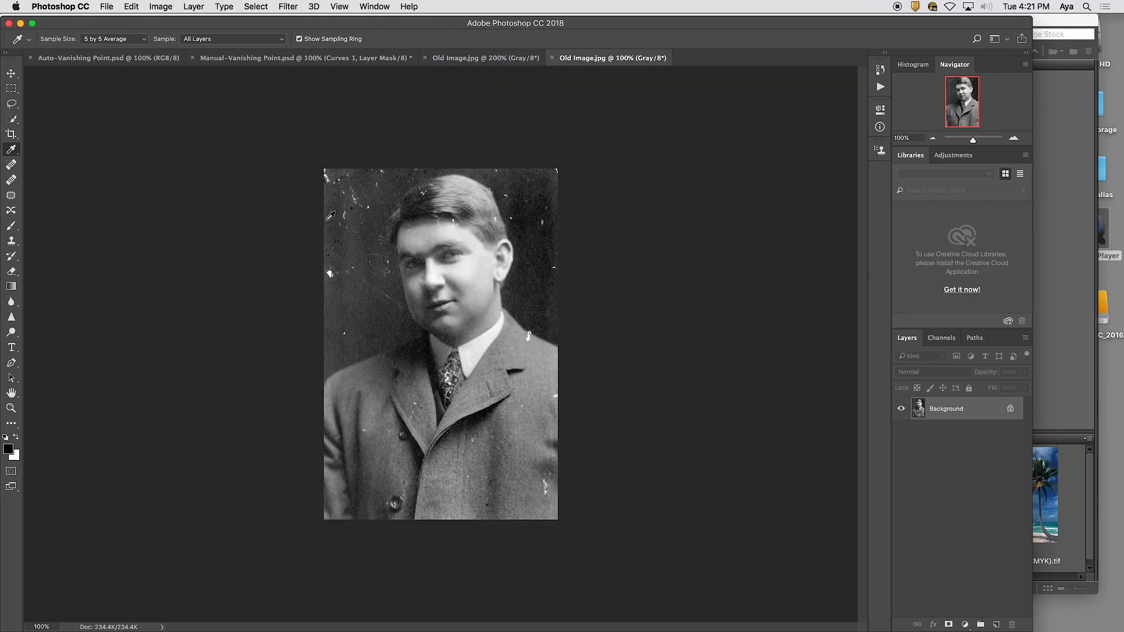
# - Paint a large black test swirl over the portrait with the Brush tool and check it in both windows
pyautogui.click(12, 226)
pyautogui.moveTo(454, 238)
pyautogui.mouseDown()
pyautogui.moveTo(386, 343)
pyautogui.moveTo(548, 392)
pyautogui.moveTo(493, 217)
pyautogui.moveTo(364, 251)
pyautogui.moveTo(371, 372)
pyautogui.moveTo(466, 449)
pyautogui.mouseUp()
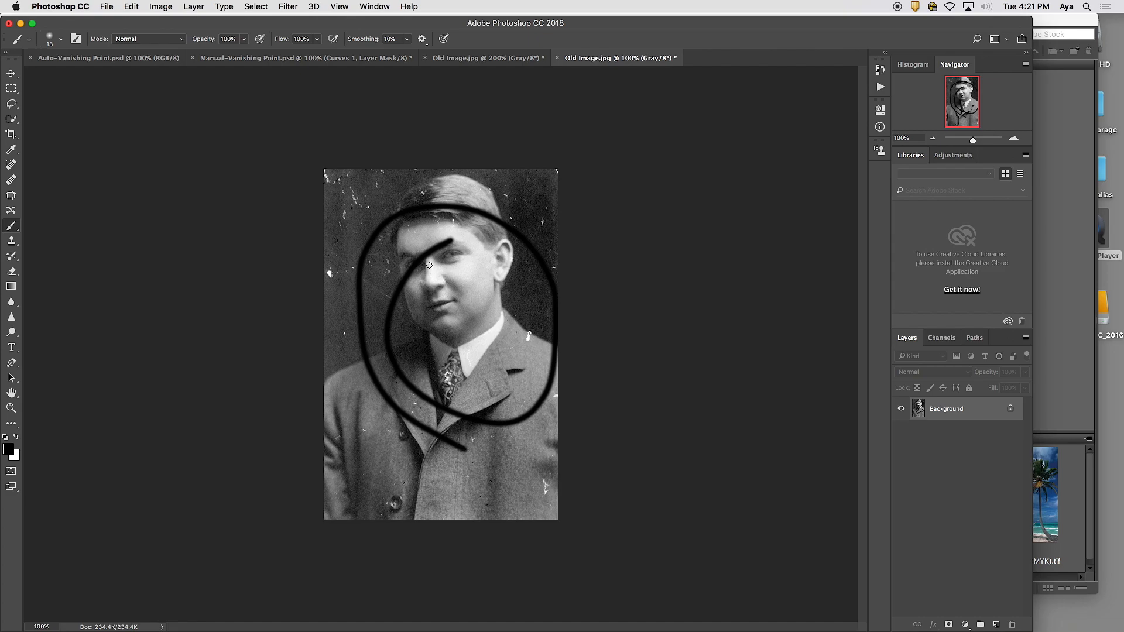
pyautogui.click(496, 58)
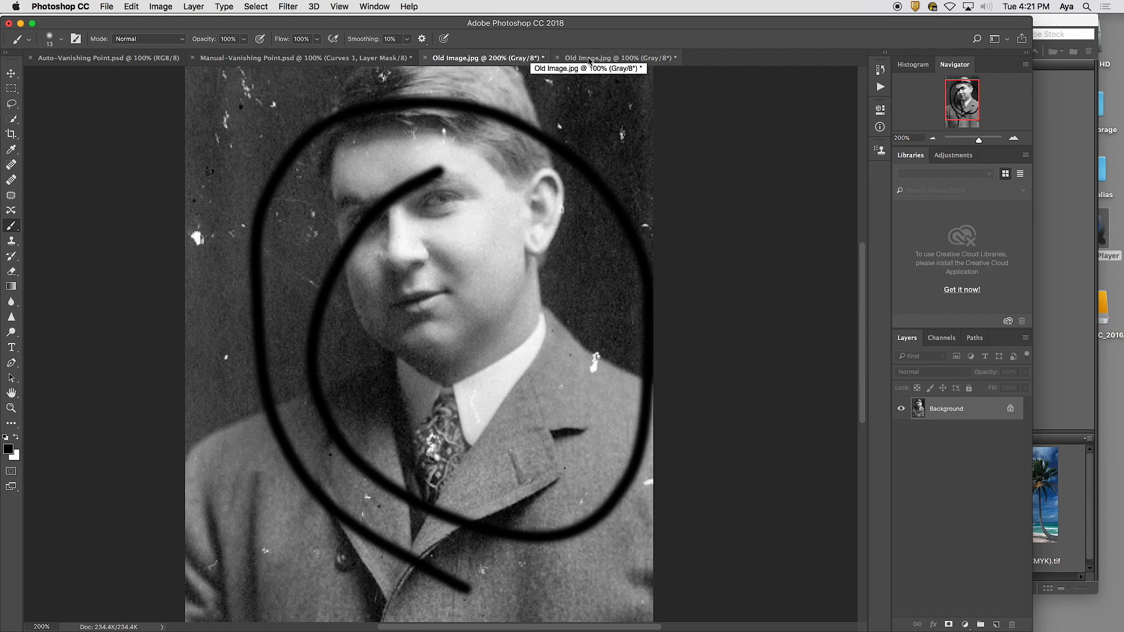
pyautogui.click(590, 59)
# - Revert the image to its Open history state to remove the test brush stroke
pyautogui.click(880, 70)
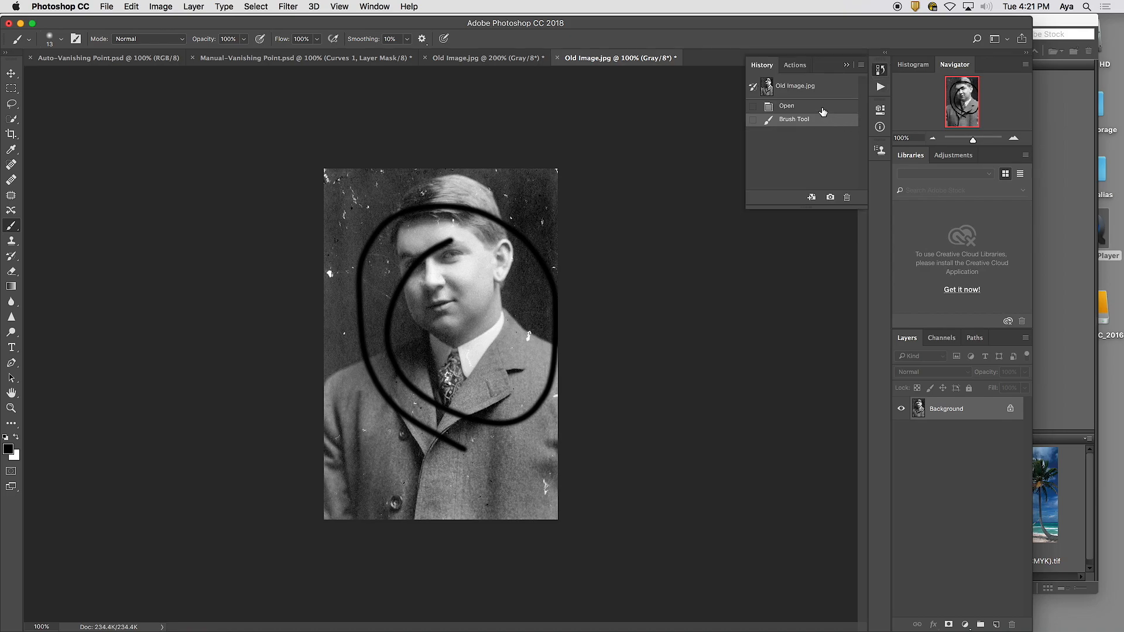
pyautogui.click(822, 108)
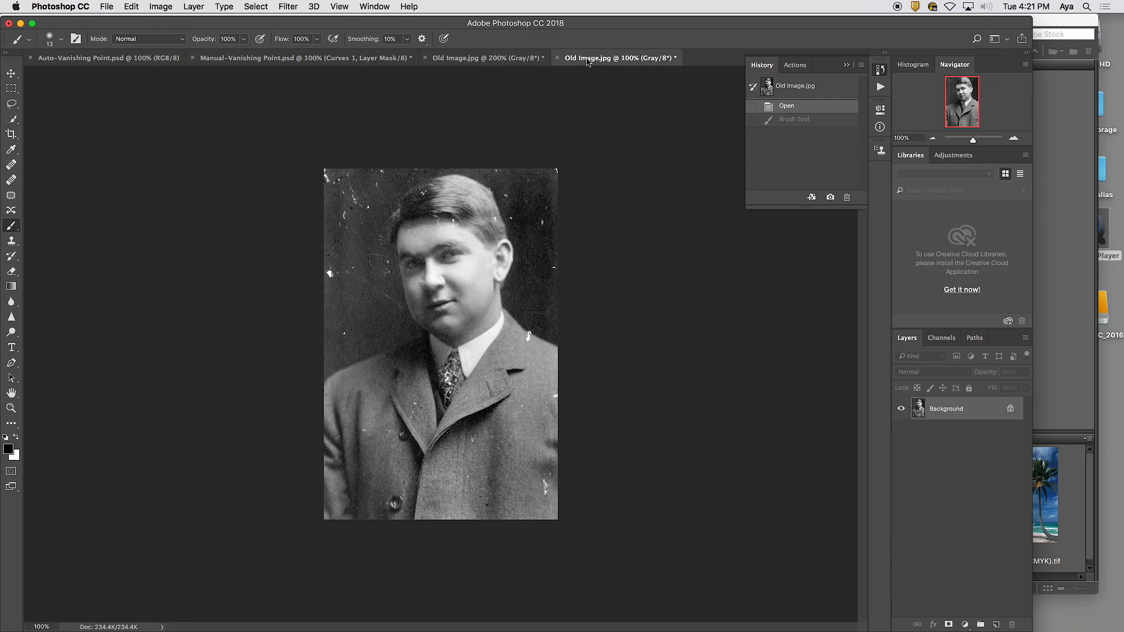
# - Magnify the 200% window of Old Image.jpg to 400% around the face and collapse the History panel
pyautogui.click(521, 62)
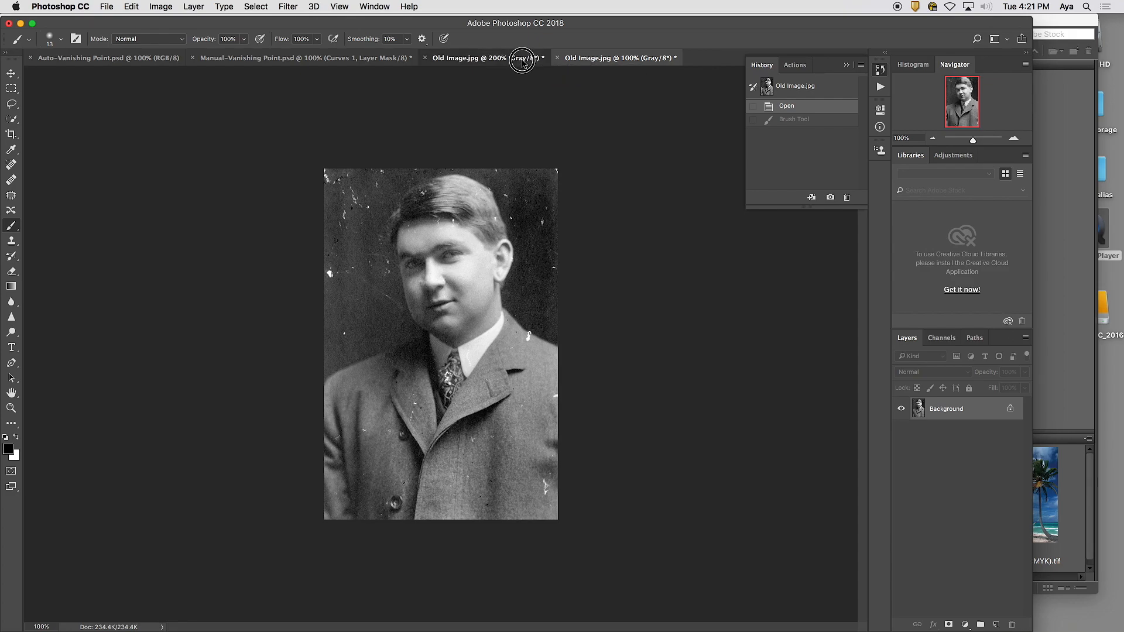
pyautogui.press('super+equal')
pyautogui.press('super+equal')
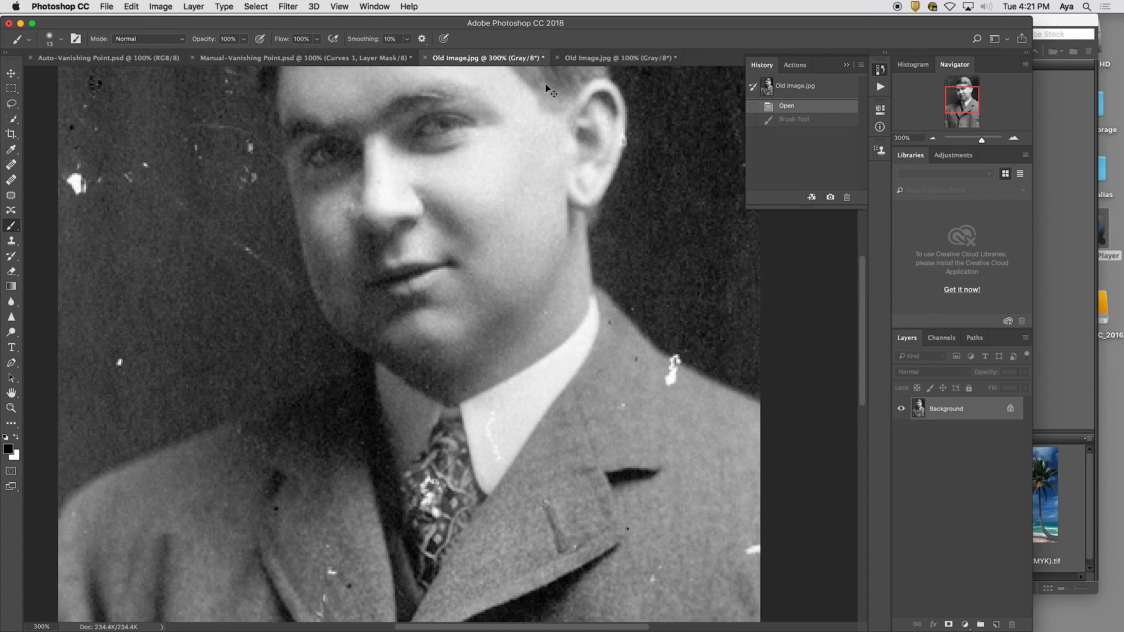
pyautogui.moveTo(572, 146); pyautogui.dragTo(503, 344)
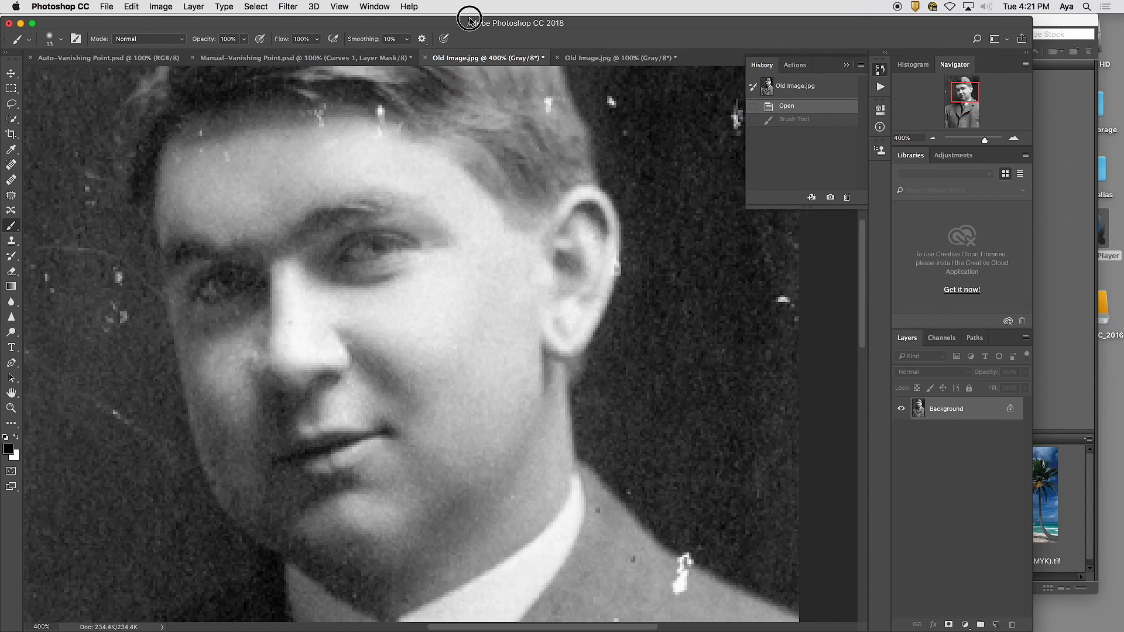
pyautogui.click(846, 64)
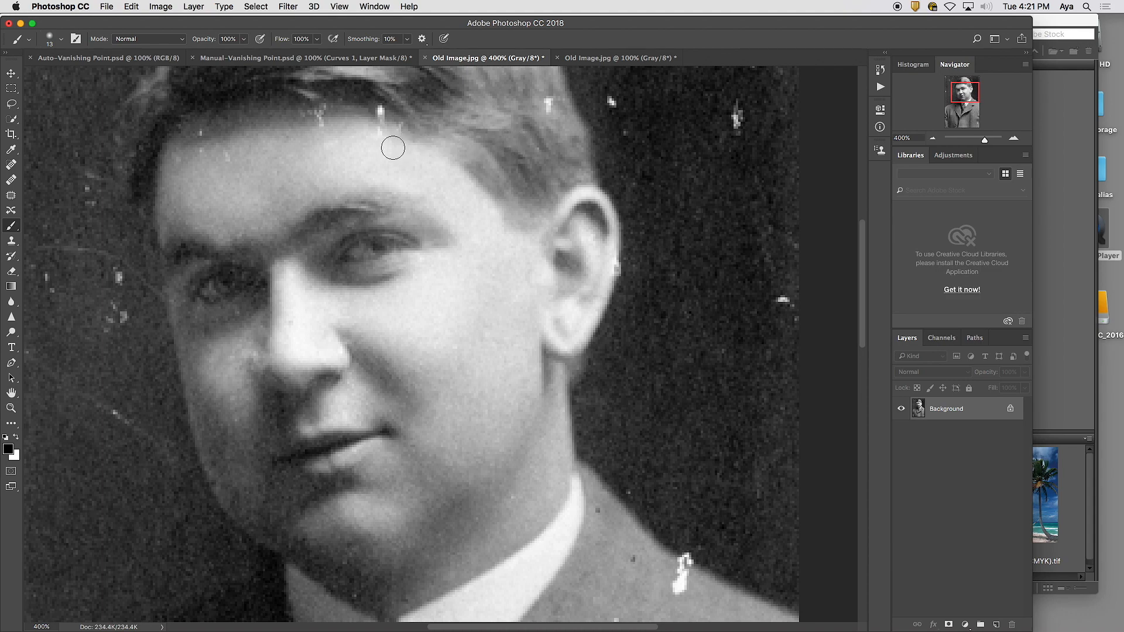
# - Float the 100% view of Old Image.jpg as a separate window beside the 400% view
pyautogui.click(585, 59)
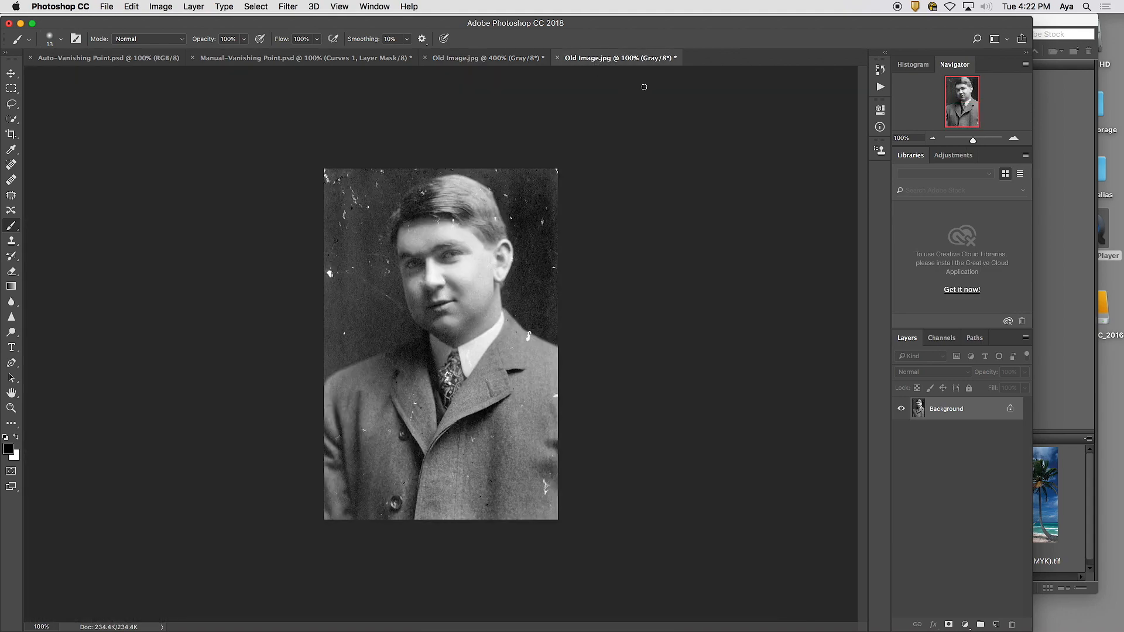
pyautogui.moveTo(584, 65); pyautogui.dragTo(925, 22)
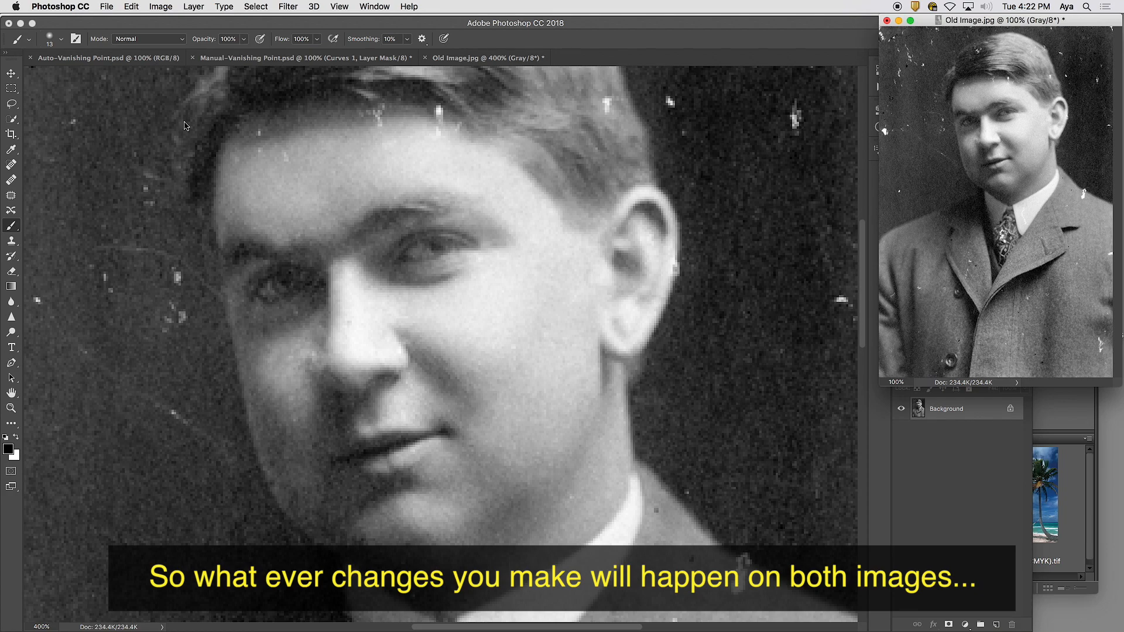
# - Narrow the application frame beside the floating window and paint a black circle around each eye in the 400% view with the Brush tool
pyautogui.click(13, 227)
pyautogui.click(495, 58)
pyautogui.click(1014, 626)
pyautogui.moveTo(1014, 626); pyautogui.dragTo(880, 626)
pyautogui.moveTo(385, 209)
pyautogui.mouseDown()
pyautogui.moveTo(502, 339)
pyautogui.moveTo(425, 201)
pyautogui.moveTo(398, 250)
pyautogui.mouseUp()
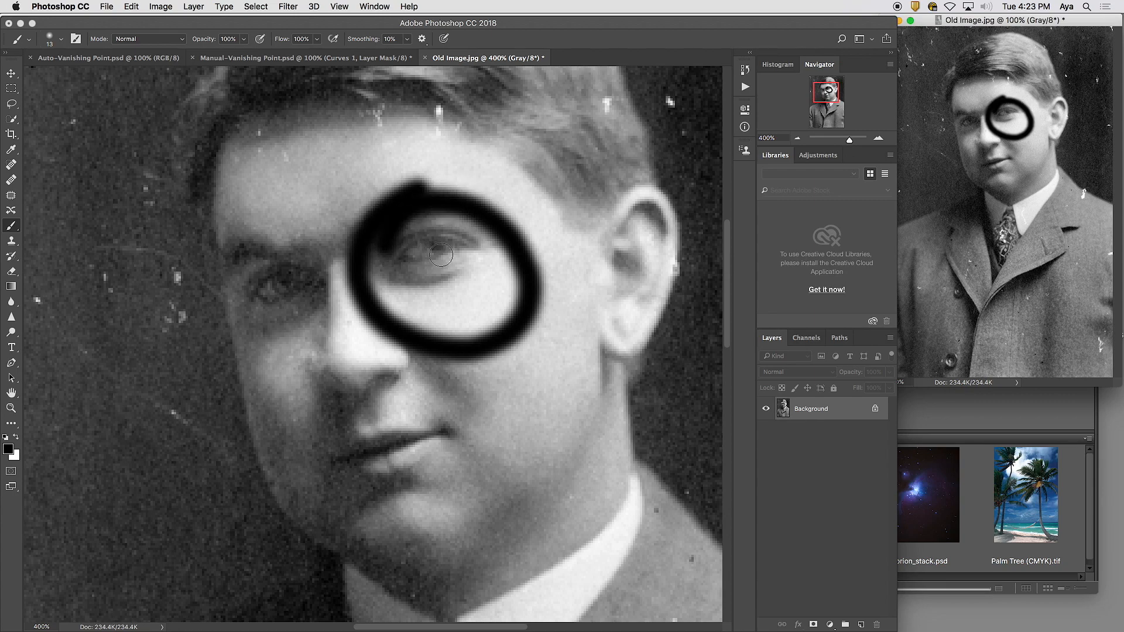
pyautogui.moveTo(275, 213)
pyautogui.mouseDown()
pyautogui.moveTo(341, 296)
pyautogui.moveTo(303, 240)
pyautogui.mouseUp()
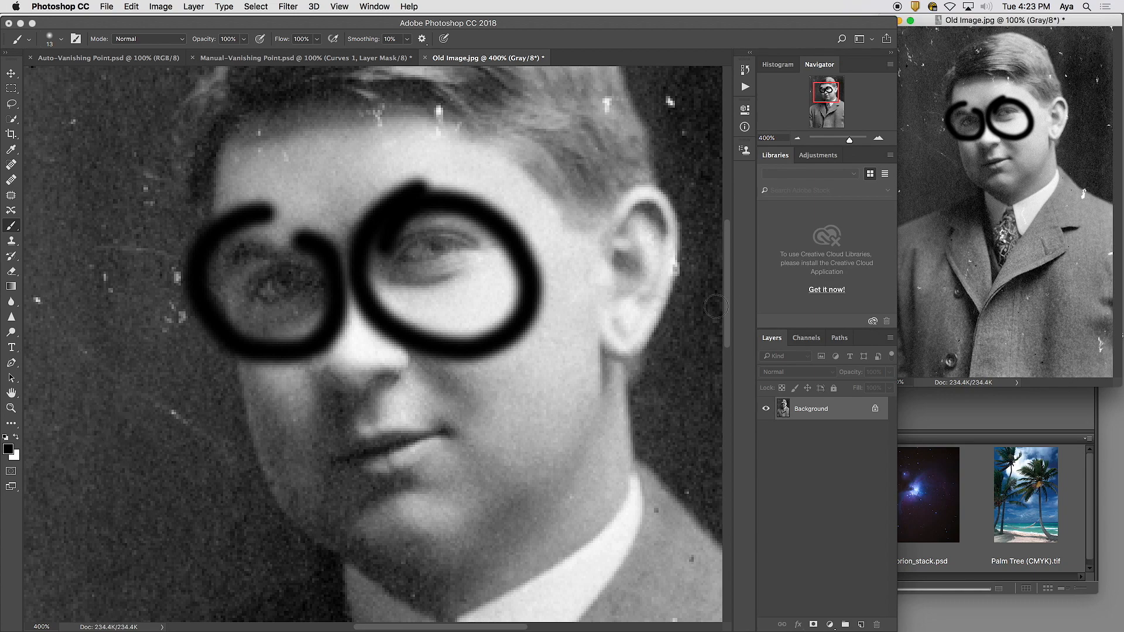
# - Revert the image to its Open history state to remove both brush circles, and collapse the History panel
pyautogui.click(745, 70)
pyautogui.click(665, 120)
pyautogui.click(660, 107)
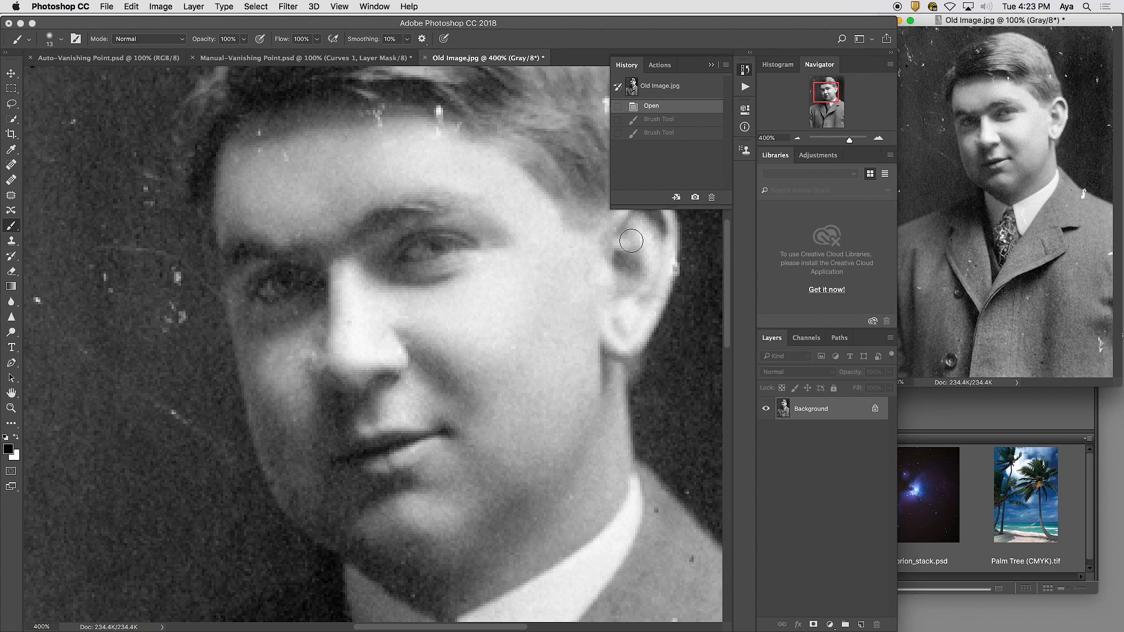
pyautogui.click(711, 64)
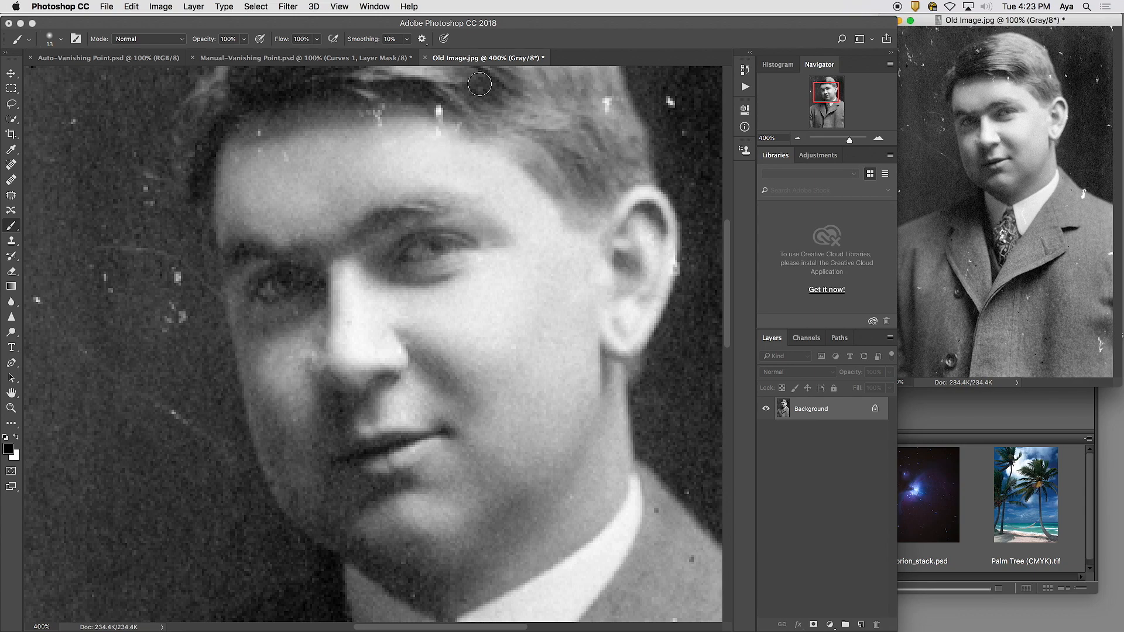
pyautogui.click(379, 6)
pyautogui.moveTo(381, 20)
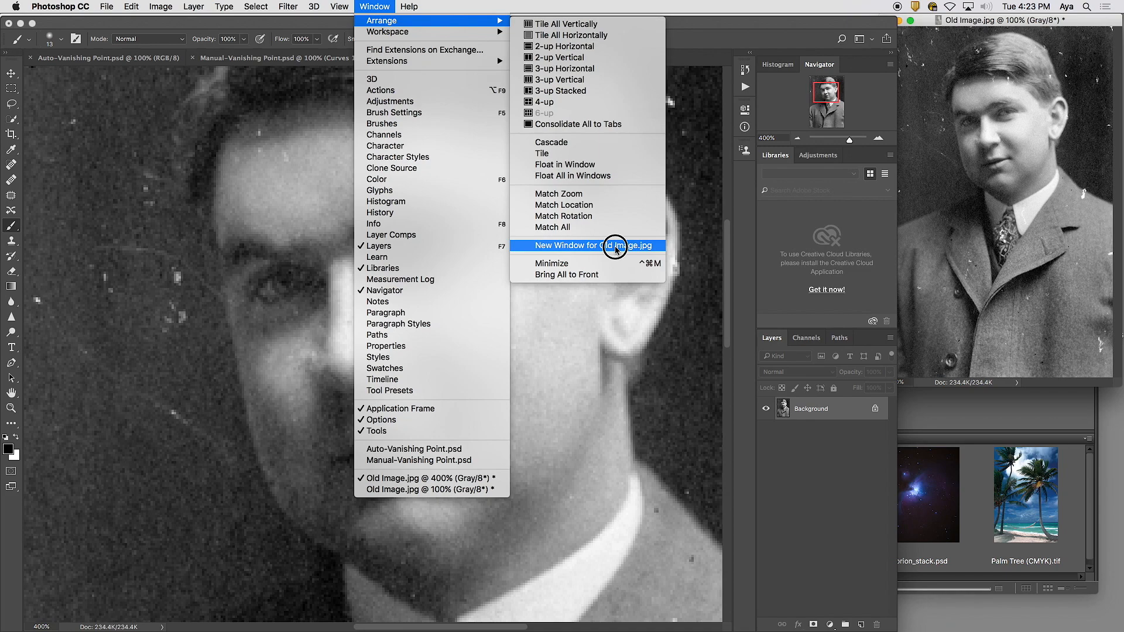
pyautogui.click(615, 249)
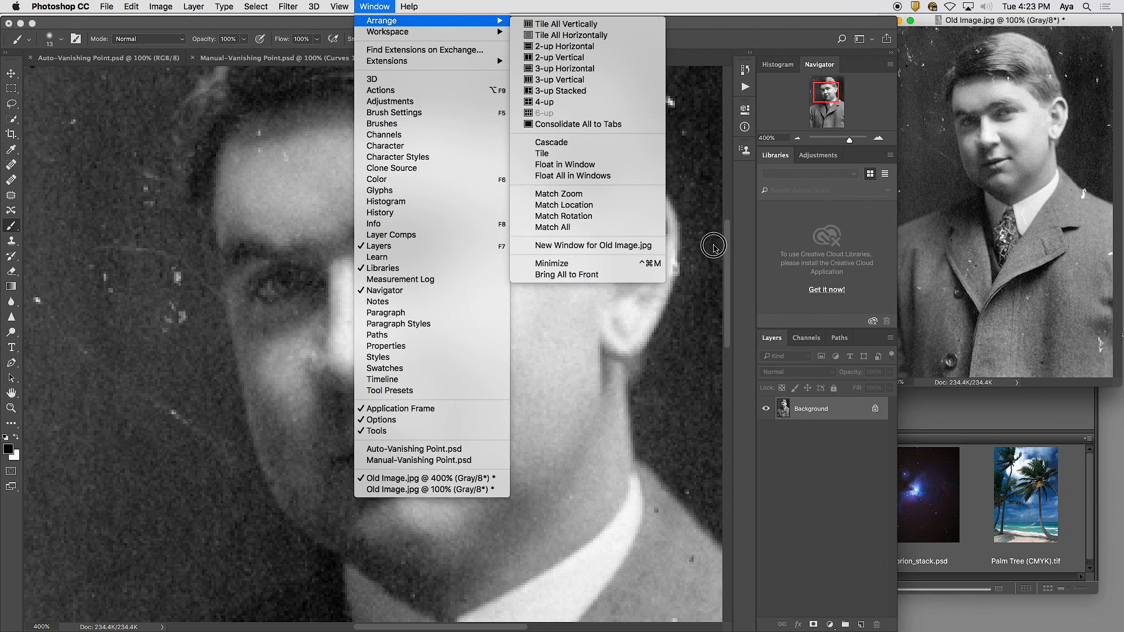
# - Close the floating 100% window of Old Image.jpg and widen the application frame to the full screen
pyautogui.click(1009, 67)
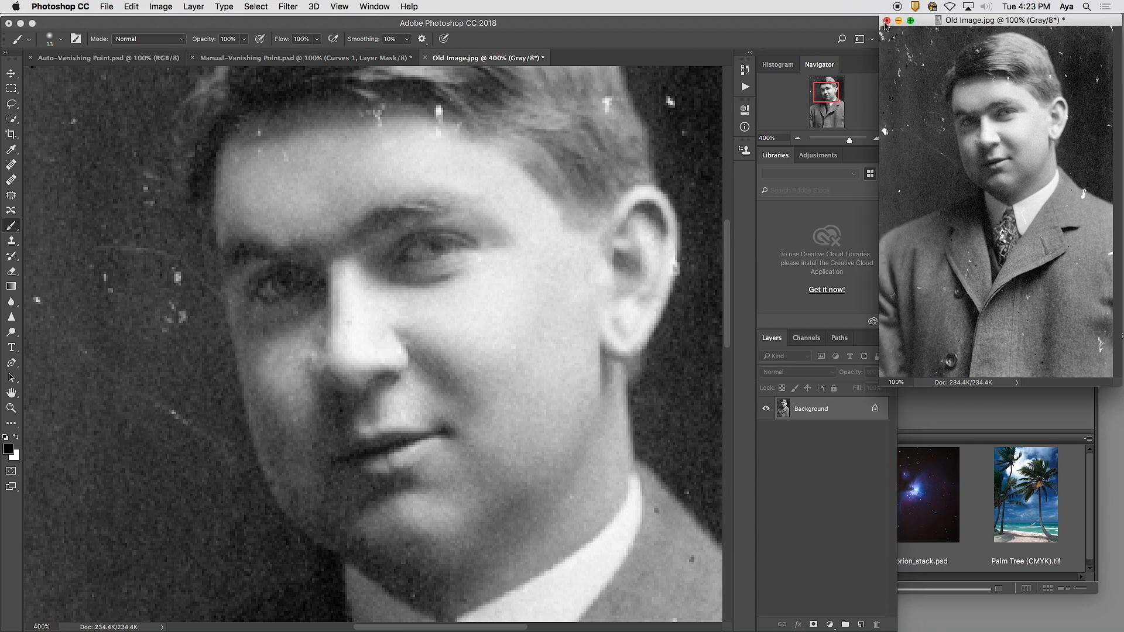
pyautogui.click(887, 22)
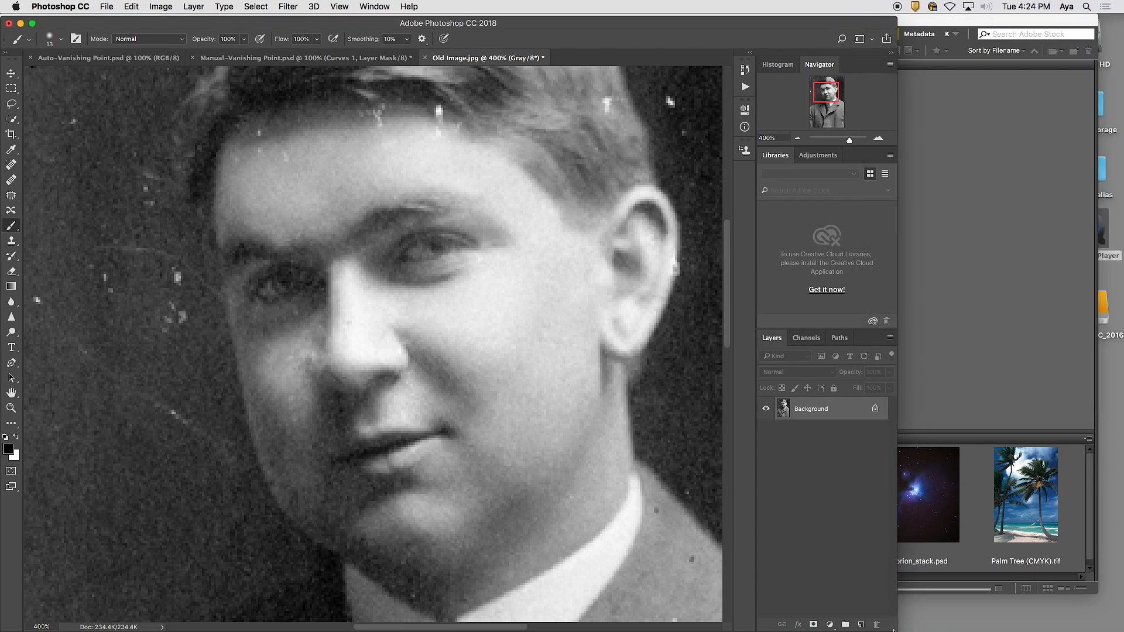
pyautogui.moveTo(887, 628); pyautogui.dragTo(1118, 622)
# - Examine the damage across the portrait from 400% down to 100% magnification, and return to a 200% view of the head and shoulders
pyautogui.moveTo(636, 216); pyautogui.dragTo(704, 381)
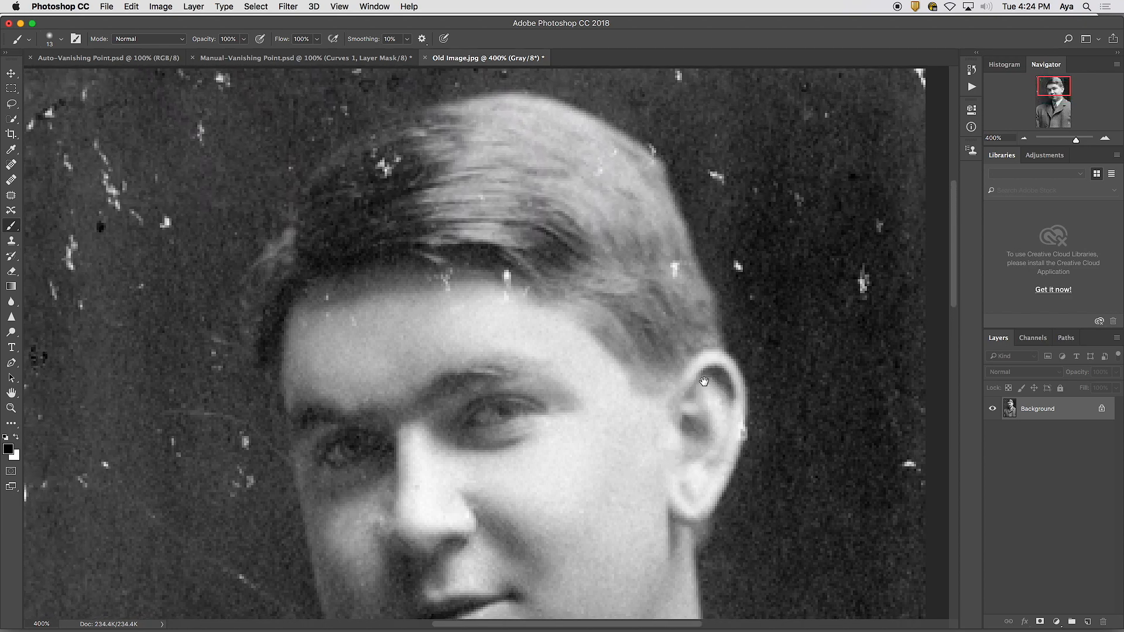
pyautogui.moveTo(672, 229)
pyautogui.mouseDown()
pyautogui.moveTo(697, 230)
pyautogui.moveTo(687, 213)
pyautogui.moveTo(683, 223)
pyautogui.mouseUp()
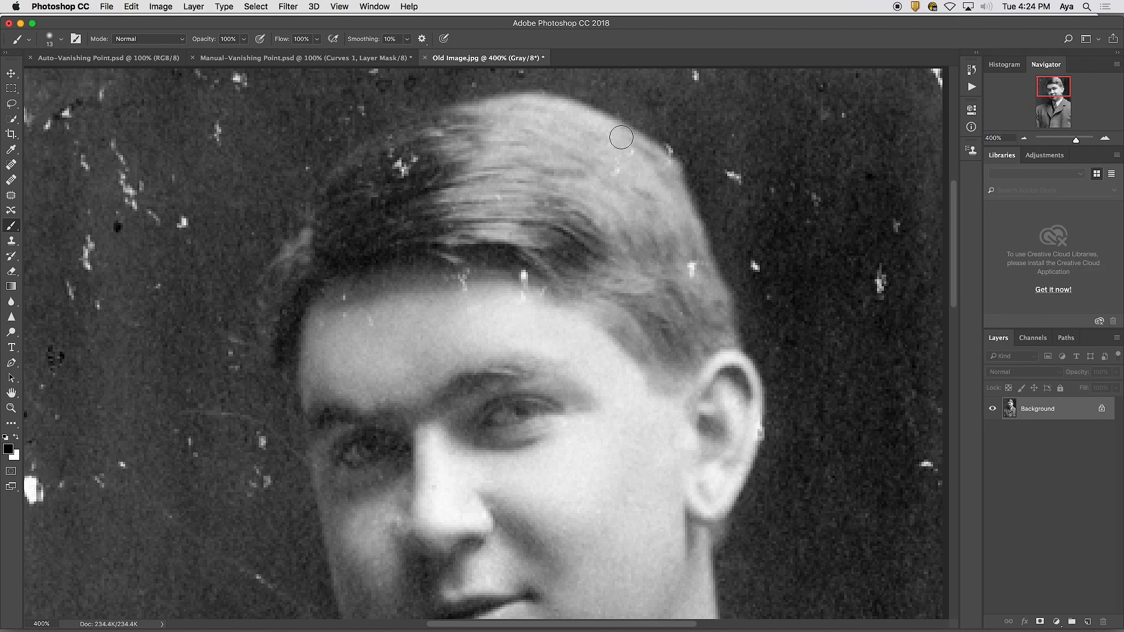
pyautogui.press('super+minus')
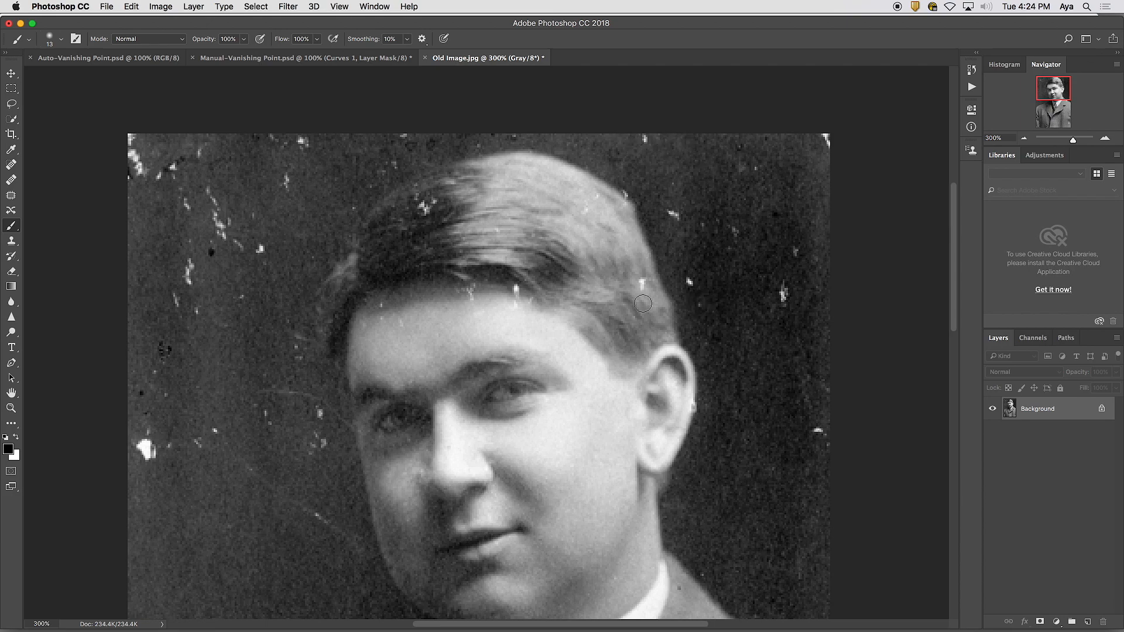
pyautogui.moveTo(622, 351); pyautogui.dragTo(642, 293)
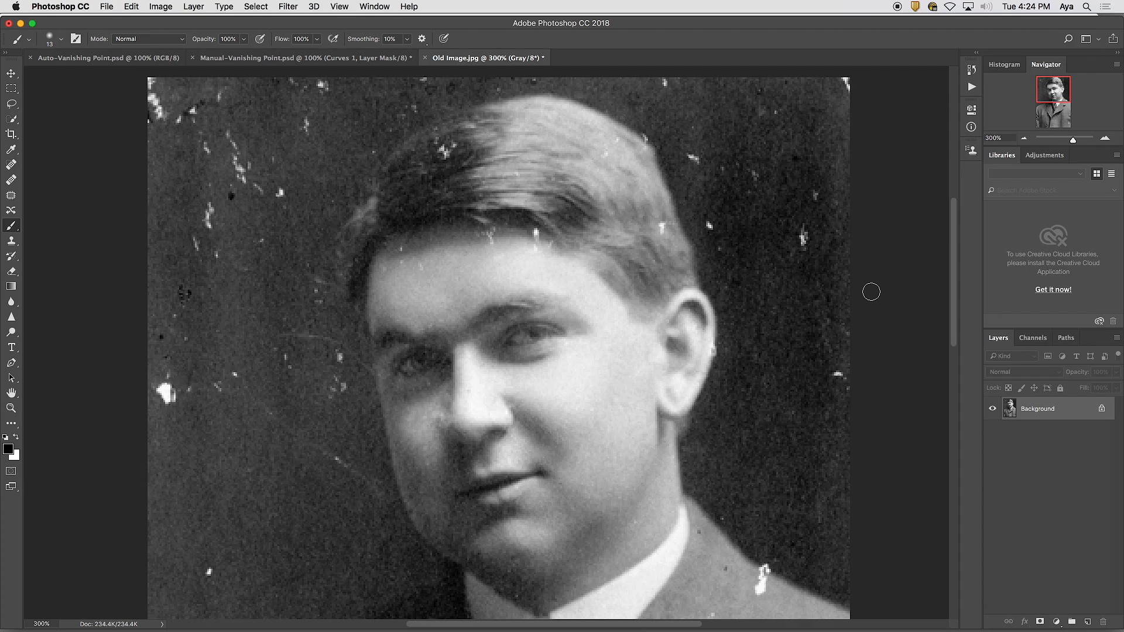
pyautogui.press('super+minus')
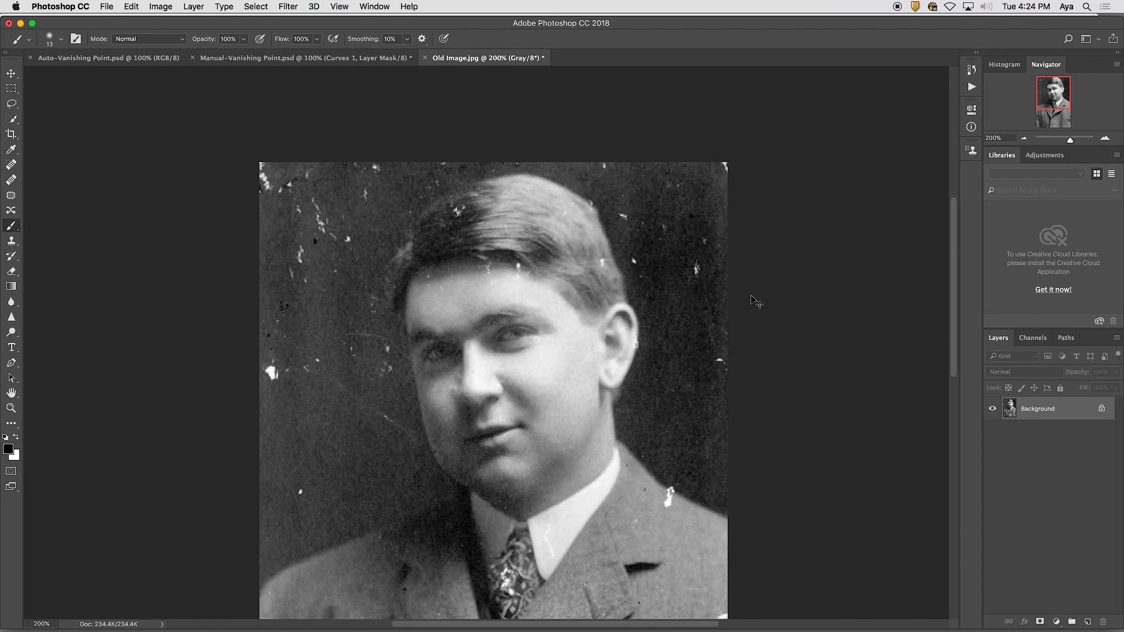
pyautogui.press('super+minus')
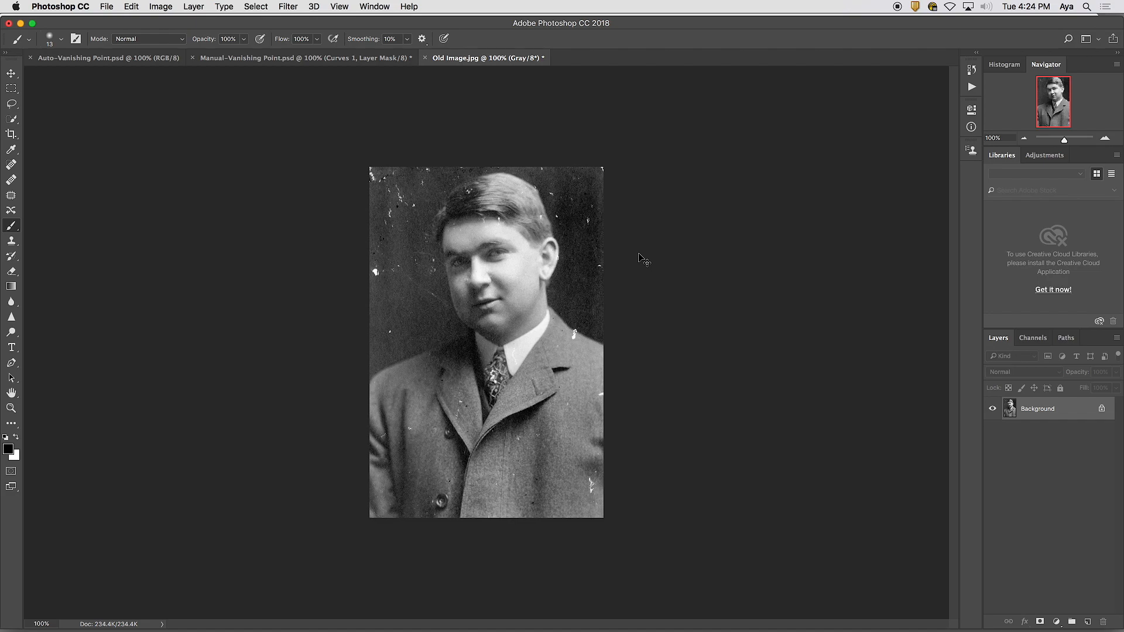
pyautogui.press('super+equal')
pyautogui.moveTo(619, 155)
pyautogui.mouseDown()
pyautogui.moveTo(592, 231)
pyautogui.moveTo(574, 244)
pyautogui.moveTo(580, 262)
pyautogui.mouseUp()
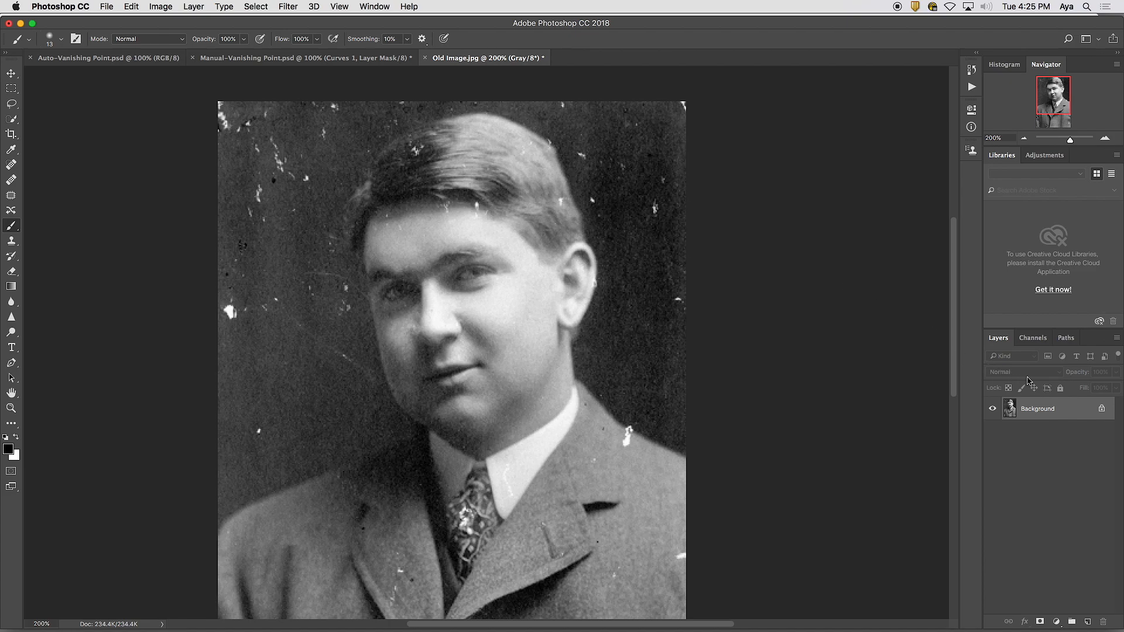
# - Float and enlarge the Layers panel beside the portrait, and duplicate the Background layer
pyautogui.moveTo(1003, 345); pyautogui.dragTo(784, 88)
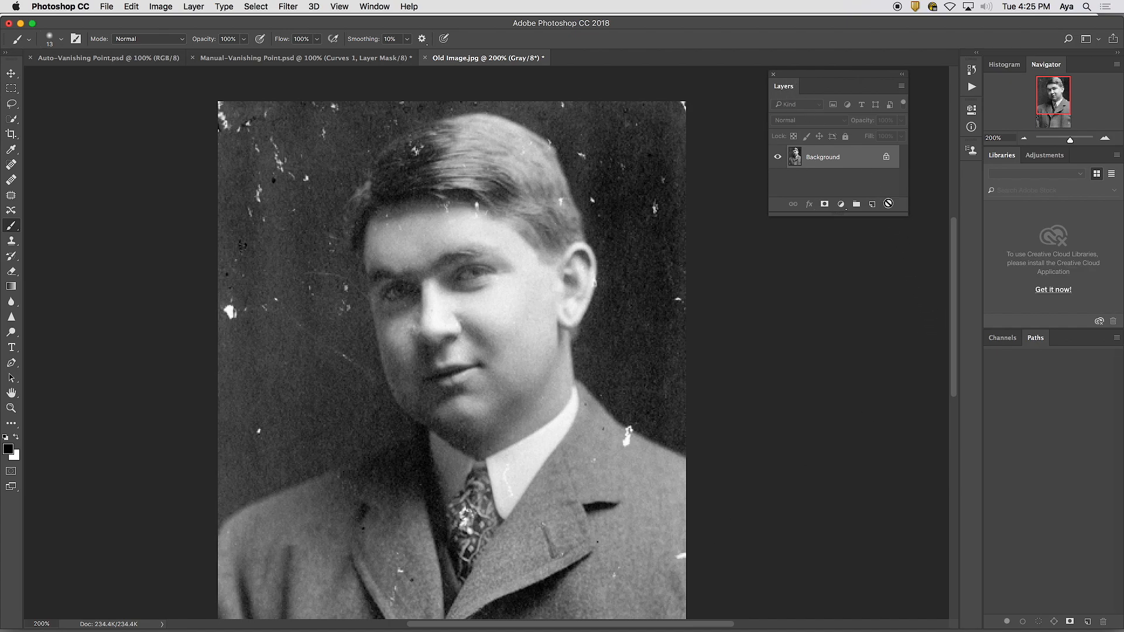
pyautogui.moveTo(906, 215); pyautogui.dragTo(914, 287)
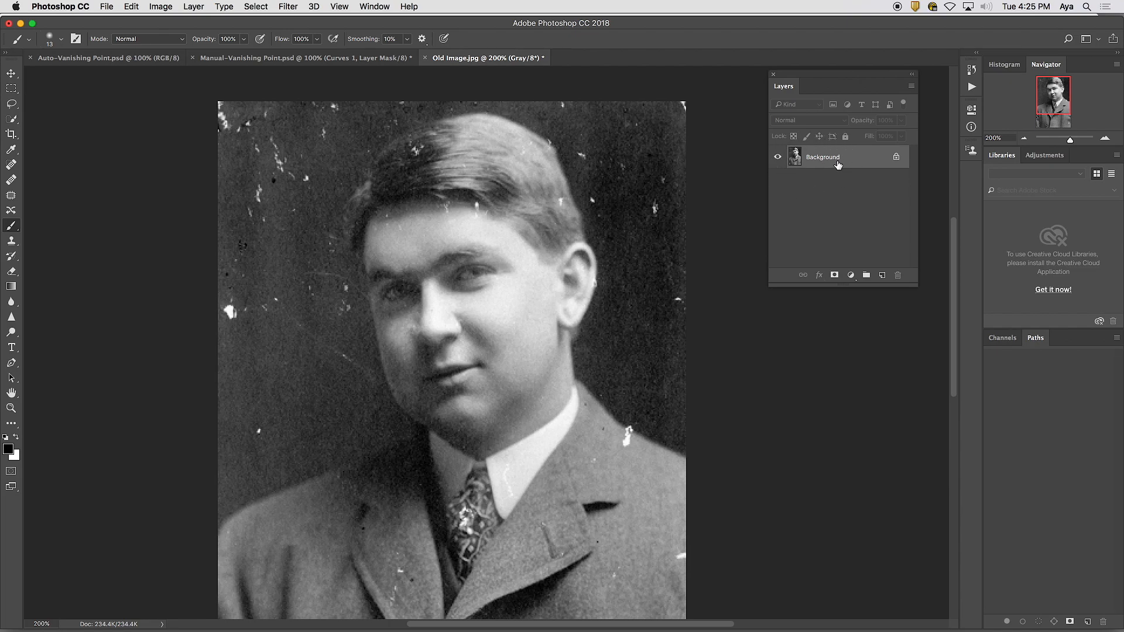
pyautogui.moveTo(821, 157); pyautogui.dragTo(880, 270)
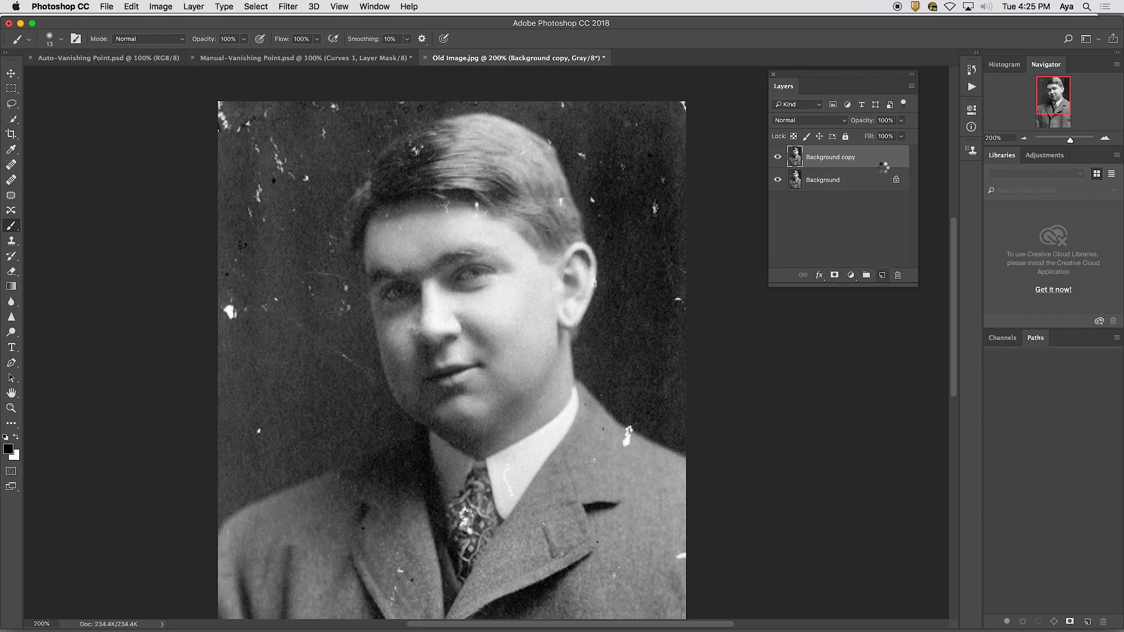
pyautogui.click(775, 158)
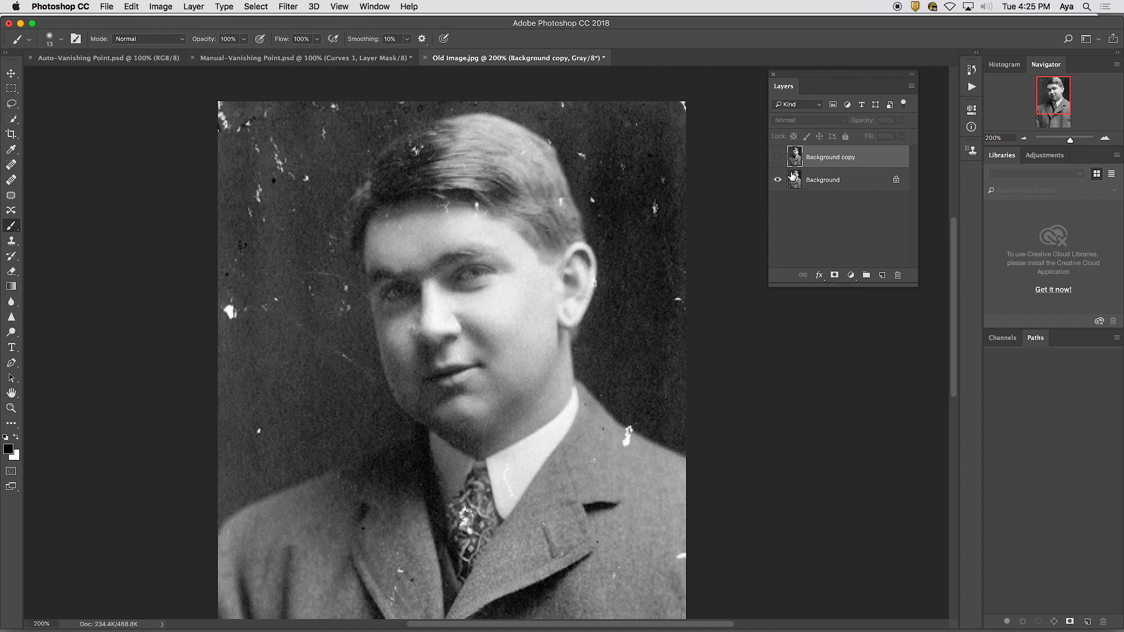
pyautogui.click(777, 157)
# - Try the Dust & Scratches filter on the whole Background copy layer with a radius of 12 pixels, reduced to 8
pyautogui.doubleClick(845, 158)
pyautogui.click(293, 7)
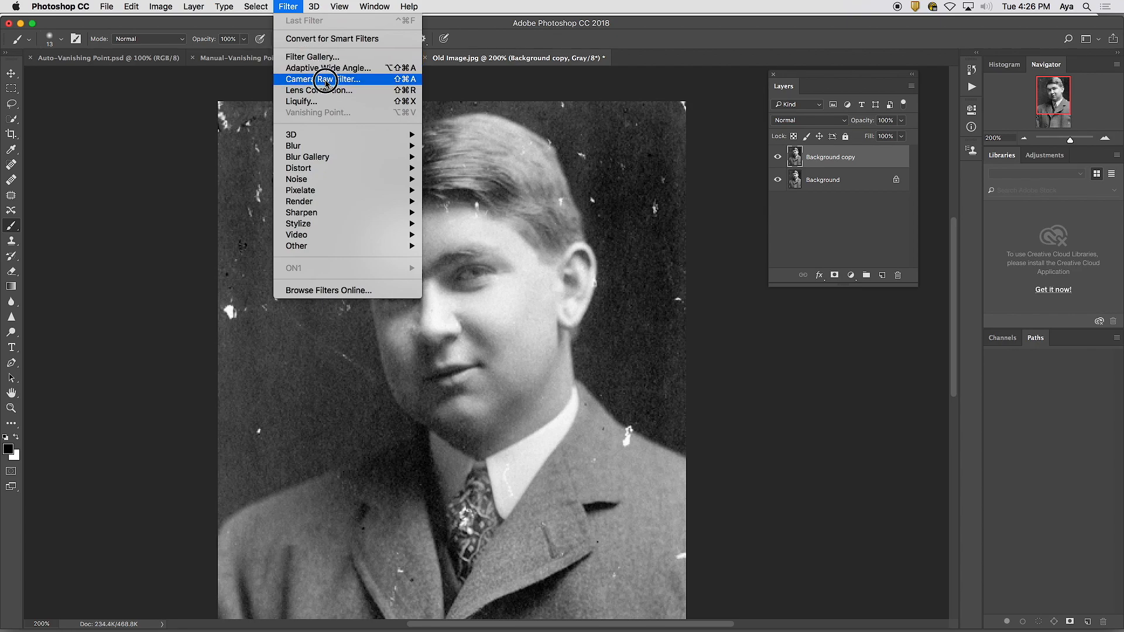
pyautogui.moveTo(336, 169)
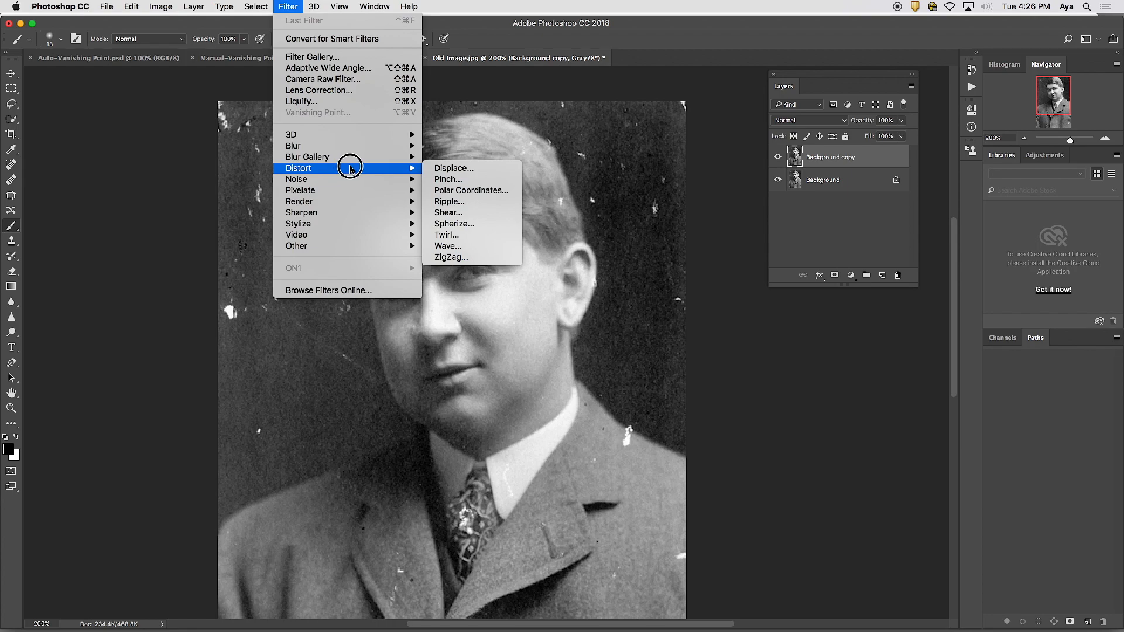
pyautogui.moveTo(380, 177)
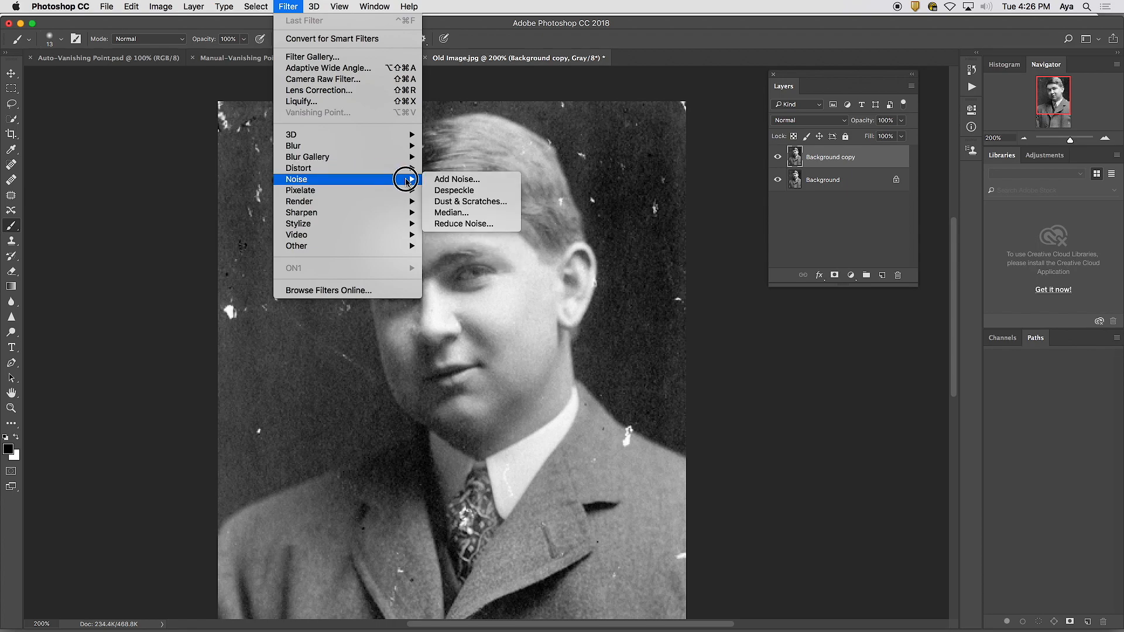
pyautogui.click(472, 202)
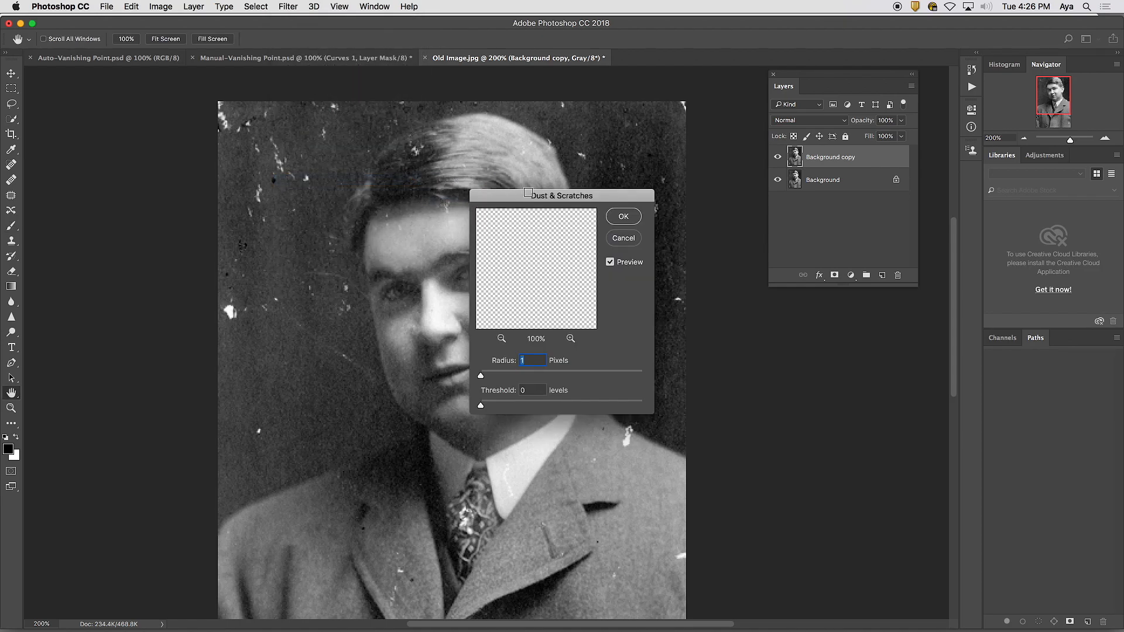
pyautogui.moveTo(510, 198); pyautogui.dragTo(749, 213)
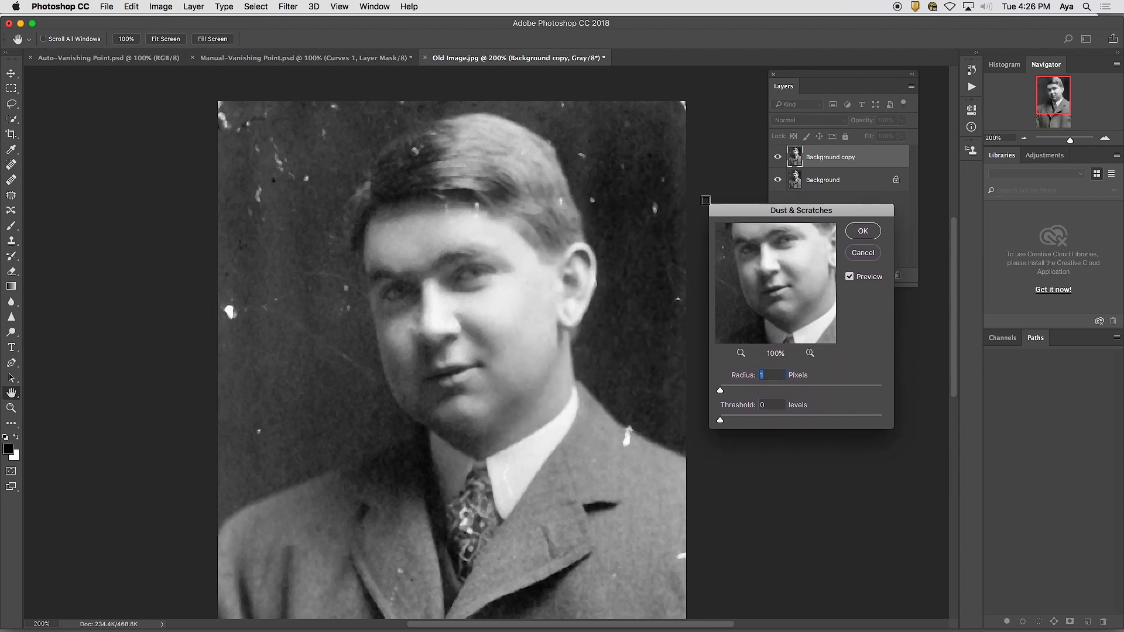
pyautogui.moveTo(764, 217); pyautogui.dragTo(626, 87)
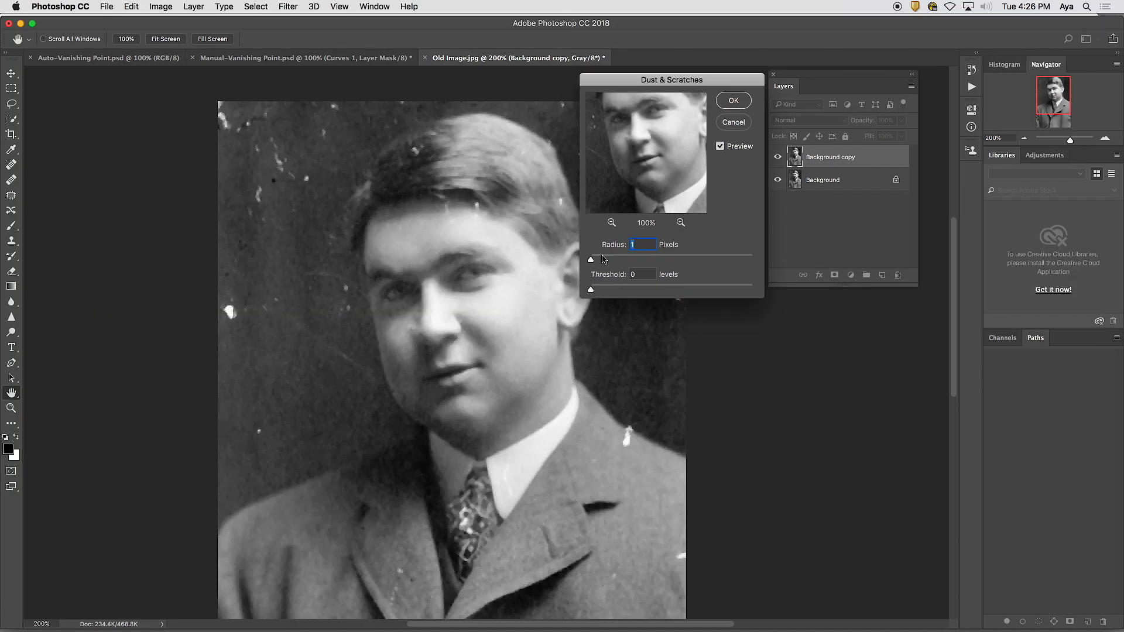
pyautogui.moveTo(593, 261); pyautogui.dragTo(601, 263)
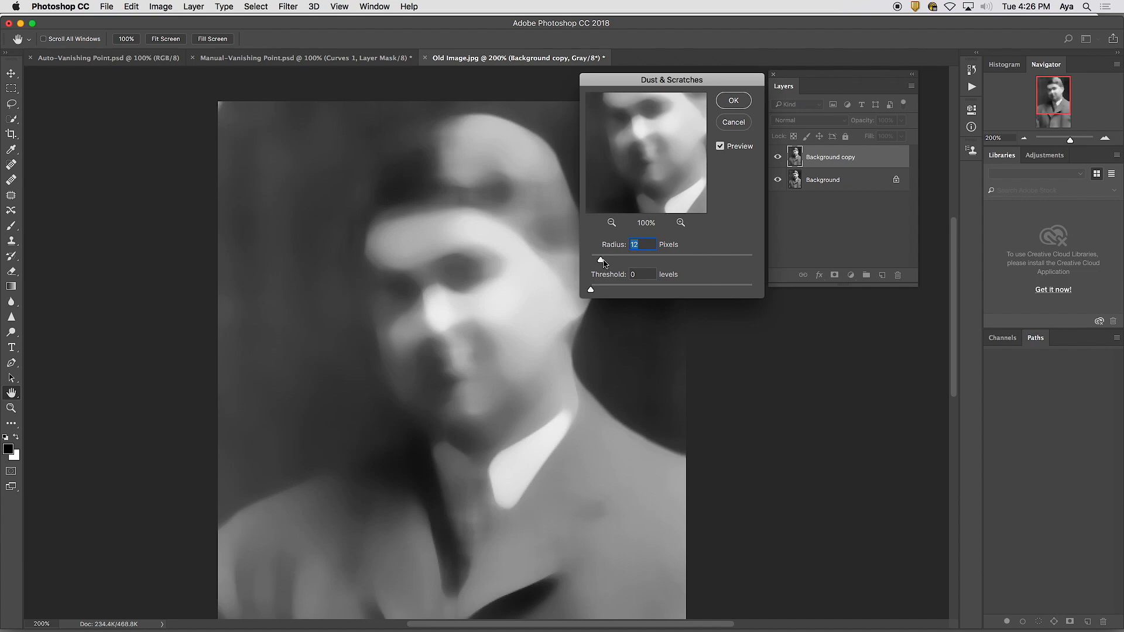
pyautogui.moveTo(601, 263); pyautogui.dragTo(596, 261)
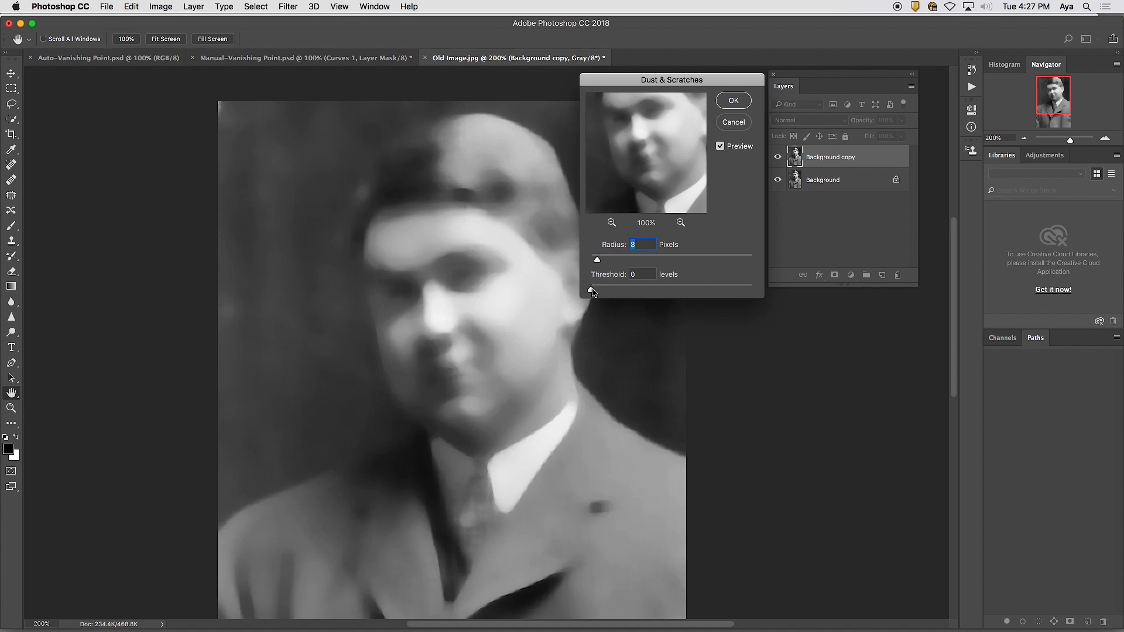
# - Compare the portrait with the Dust & Scratches preview off and on at threshold 0, and cancel the filter
pyautogui.moveTo(591, 292)
pyautogui.mouseDown()
pyautogui.moveTo(634, 291)
pyautogui.moveTo(589, 291)
pyautogui.mouseUp()
pyautogui.click(721, 149)
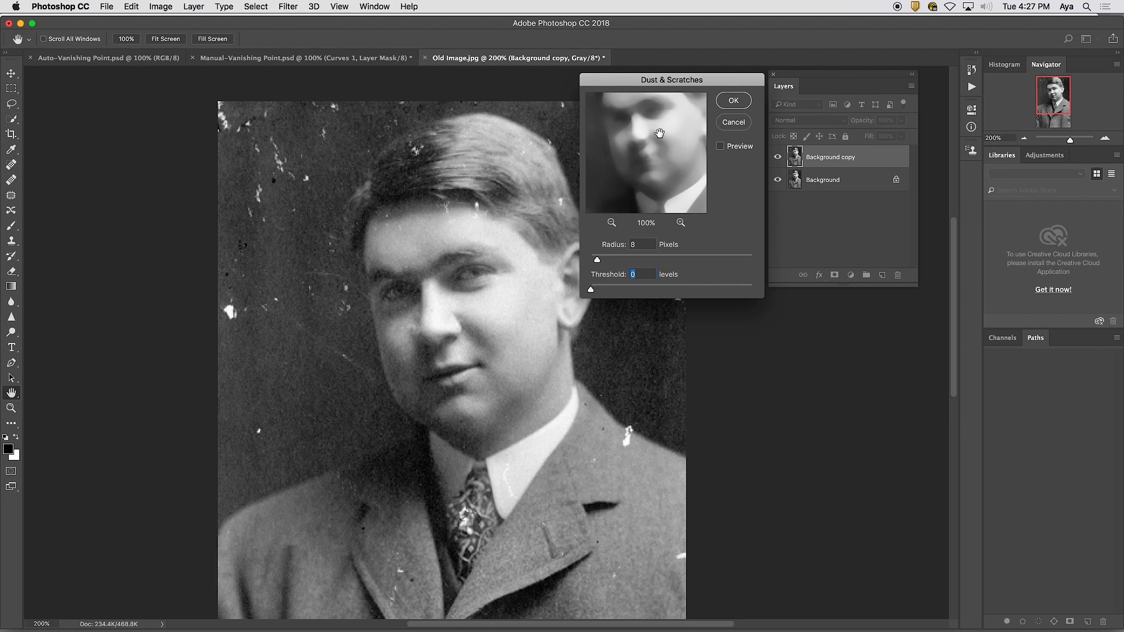
pyautogui.moveTo(705, 82); pyautogui.dragTo(706, 78)
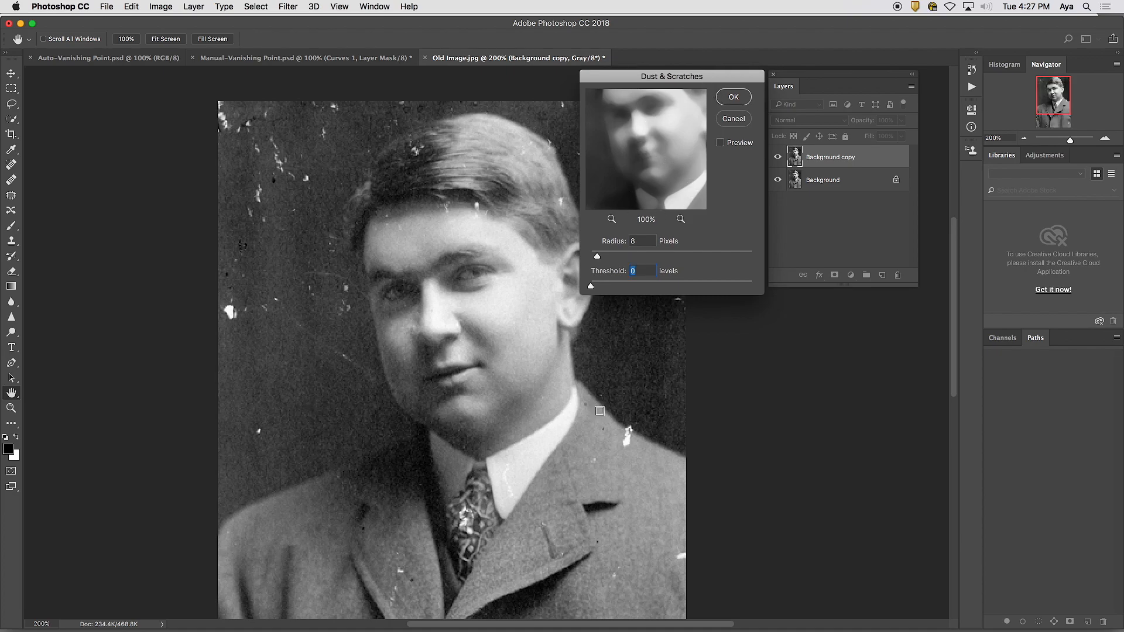
pyautogui.click(720, 142)
pyautogui.click(735, 120)
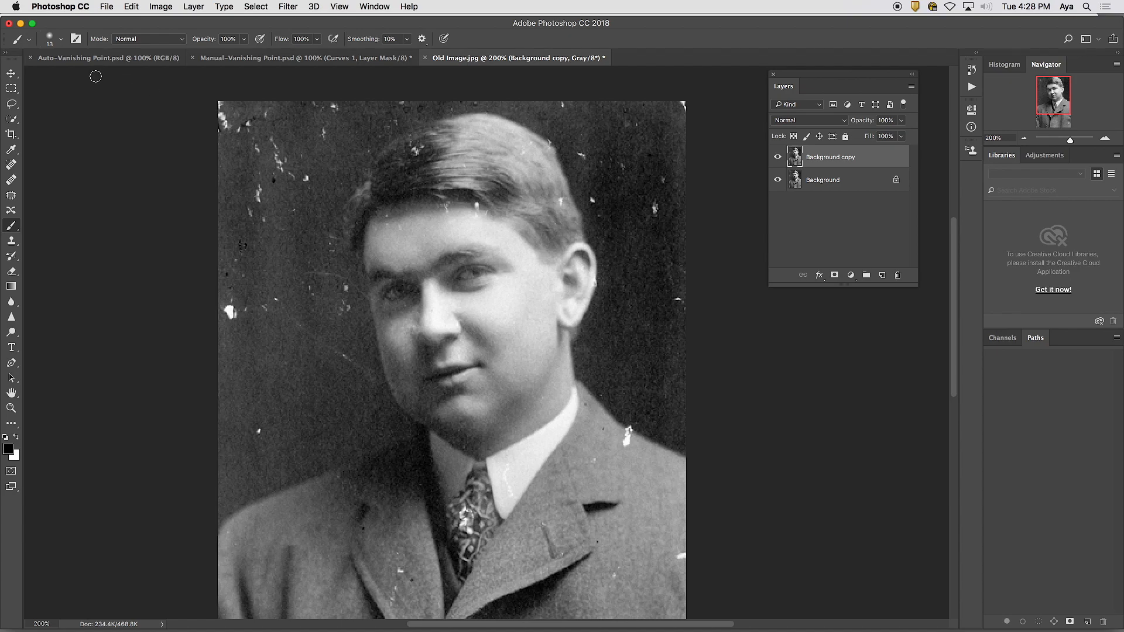
# - Lasso the dark background to the right of the head and open Dust & Scratches on it with a radius of 6 pixels
pyautogui.click(11, 104)
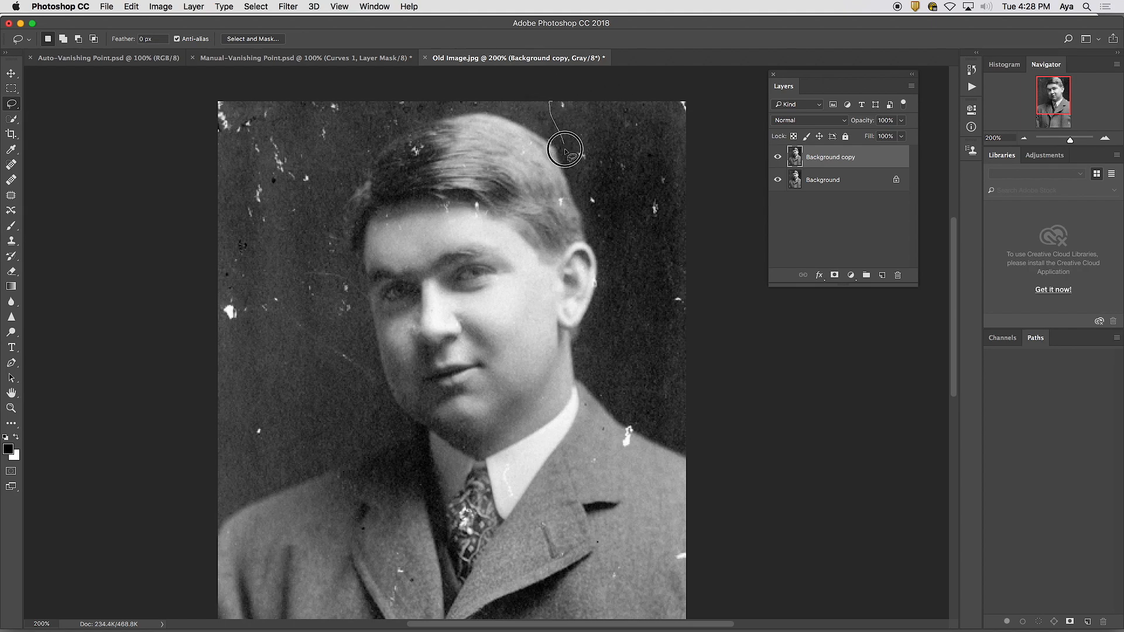
pyautogui.moveTo(590, 222)
pyautogui.mouseDown()
pyautogui.moveTo(605, 276)
pyautogui.moveTo(644, 316)
pyautogui.moveTo(690, 325)
pyautogui.moveTo(715, 258)
pyautogui.moveTo(722, 111)
pyautogui.moveTo(679, 77)
pyautogui.moveTo(570, 71)
pyautogui.moveTo(554, 72)
pyautogui.moveTo(557, 84)
pyautogui.mouseUp()
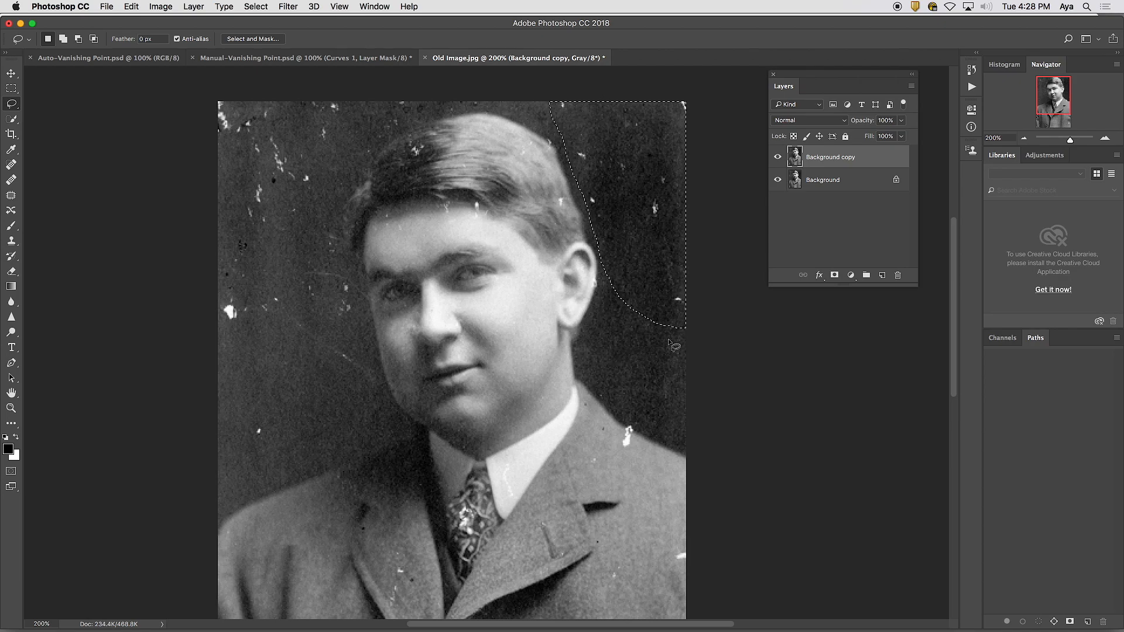
pyautogui.click(285, 7)
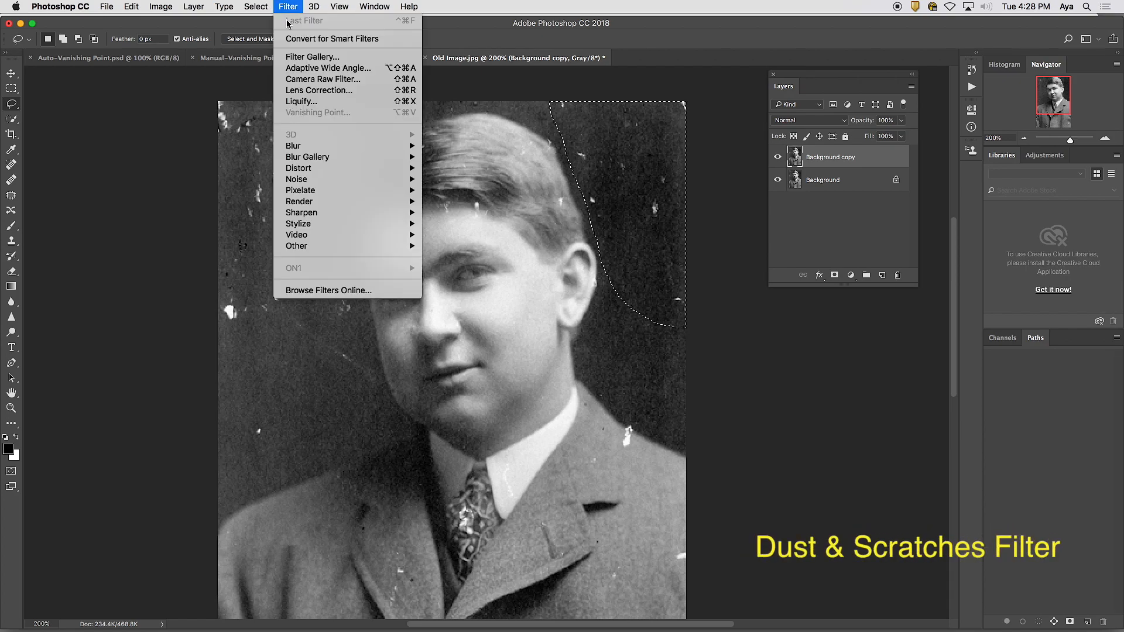
pyautogui.moveTo(303, 170)
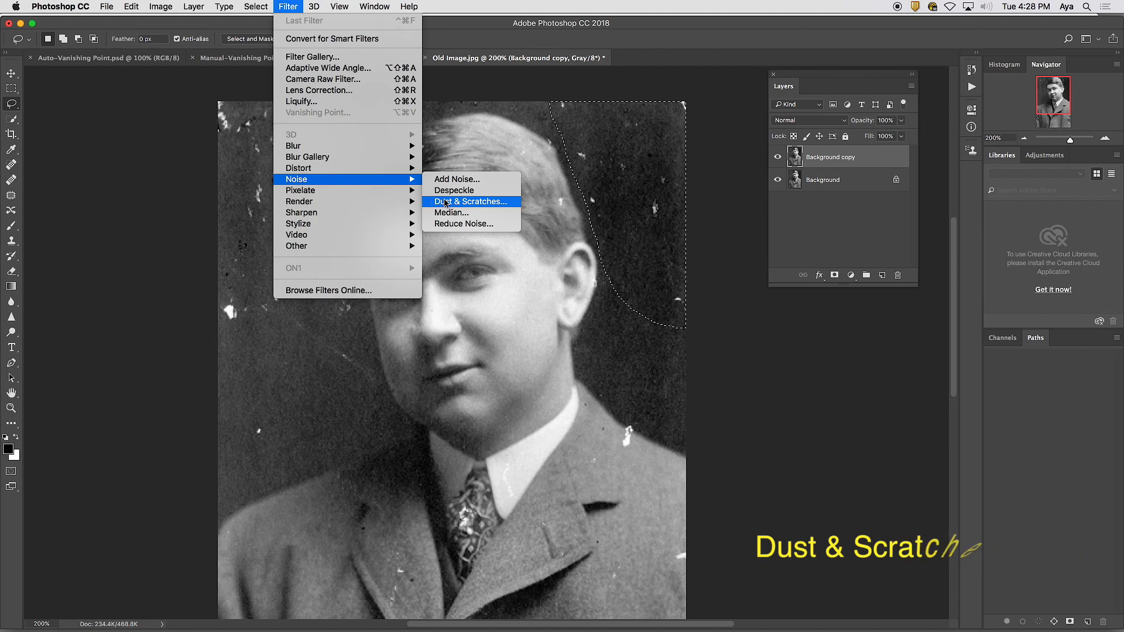
pyautogui.click(445, 203)
pyautogui.moveTo(633, 81); pyautogui.dragTo(803, 90)
pyautogui.moveTo(763, 268); pyautogui.dragTo(767, 266)
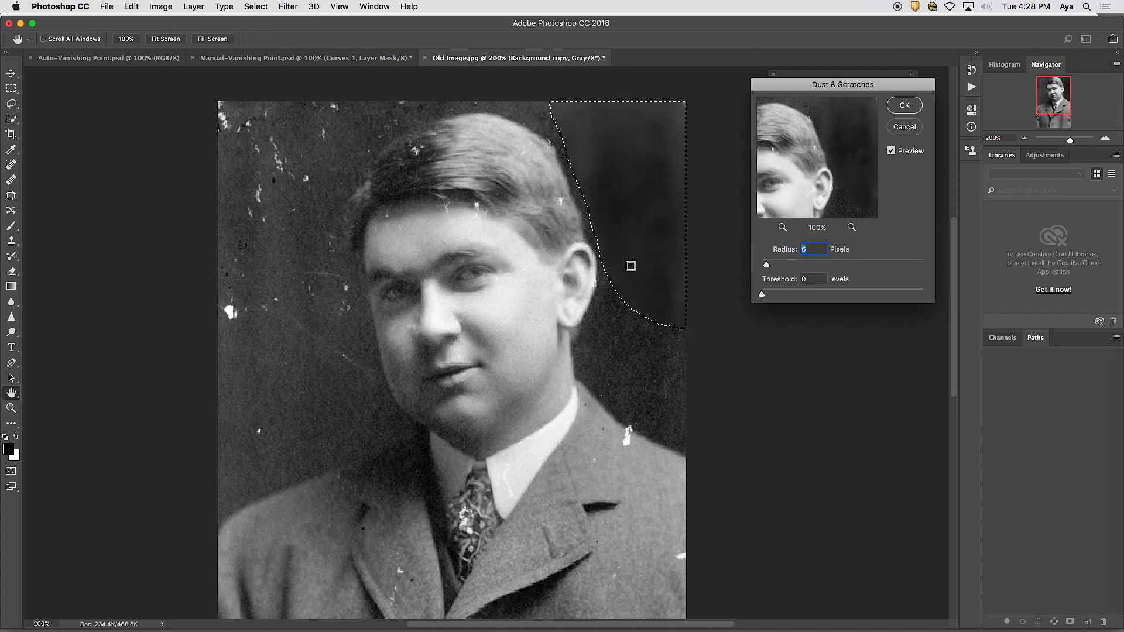
pyautogui.keyDown('super'); pyautogui.click(659, 364); pyautogui.keyUp('super')
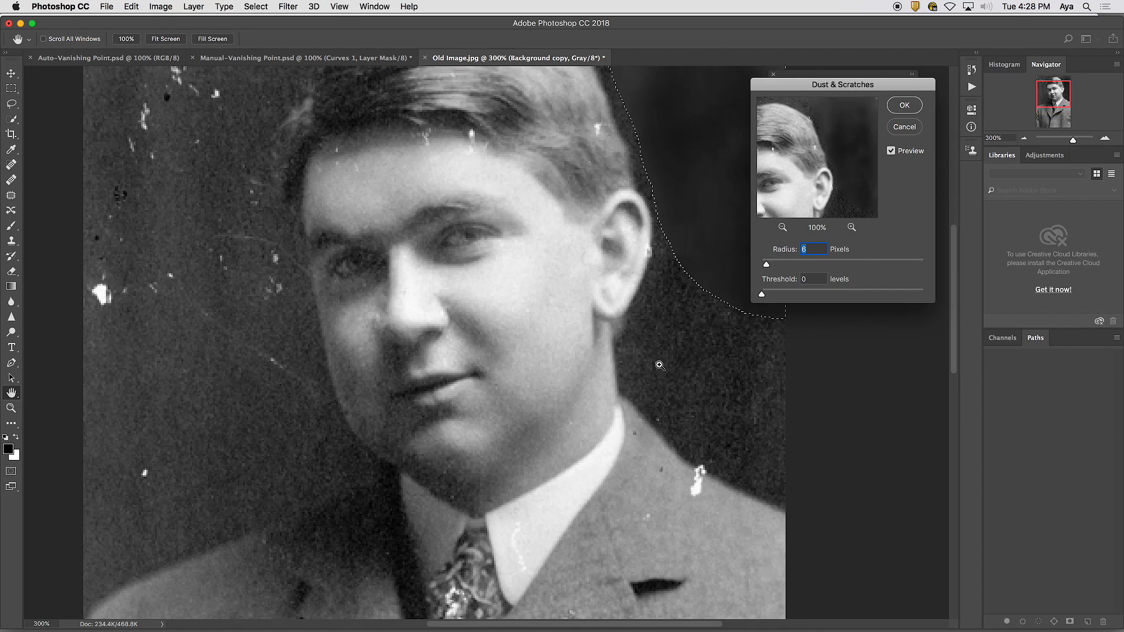
pyautogui.moveTo(689, 205); pyautogui.dragTo(502, 318)
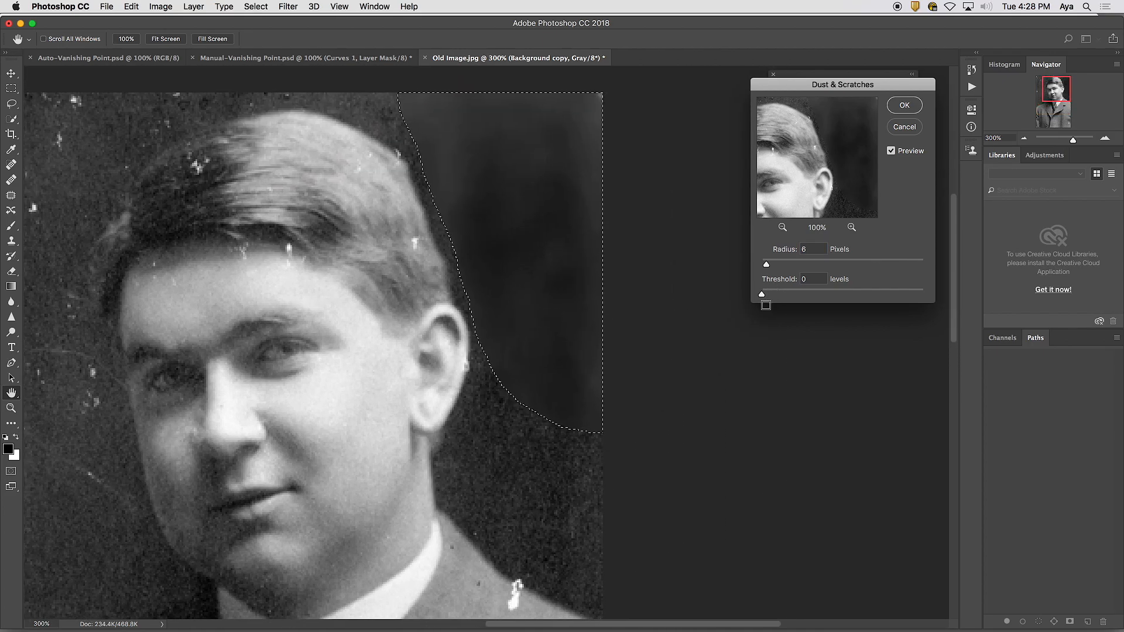
# - Try Dust & Scratches thresholds of 15 and 0 levels on the selected background, and set the threshold to 18 levels
pyautogui.moveTo(763, 296); pyautogui.dragTo(775, 296)
pyautogui.press('super+equal')
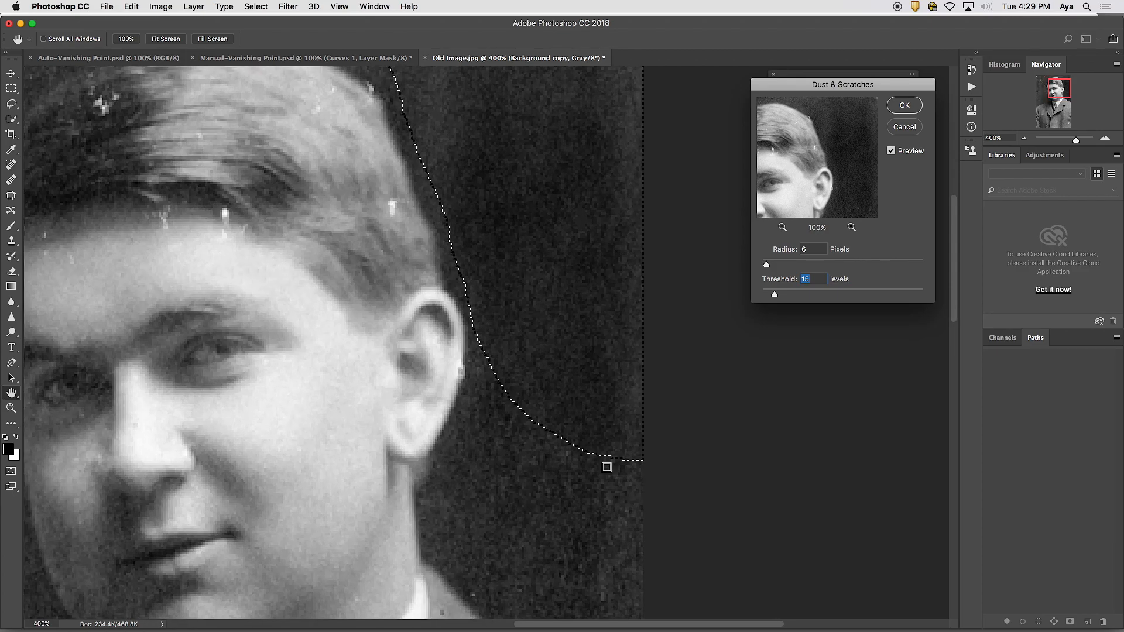
pyautogui.moveTo(775, 297)
pyautogui.mouseDown()
pyautogui.moveTo(745, 291)
pyautogui.moveTo(762, 288)
pyautogui.mouseUp()
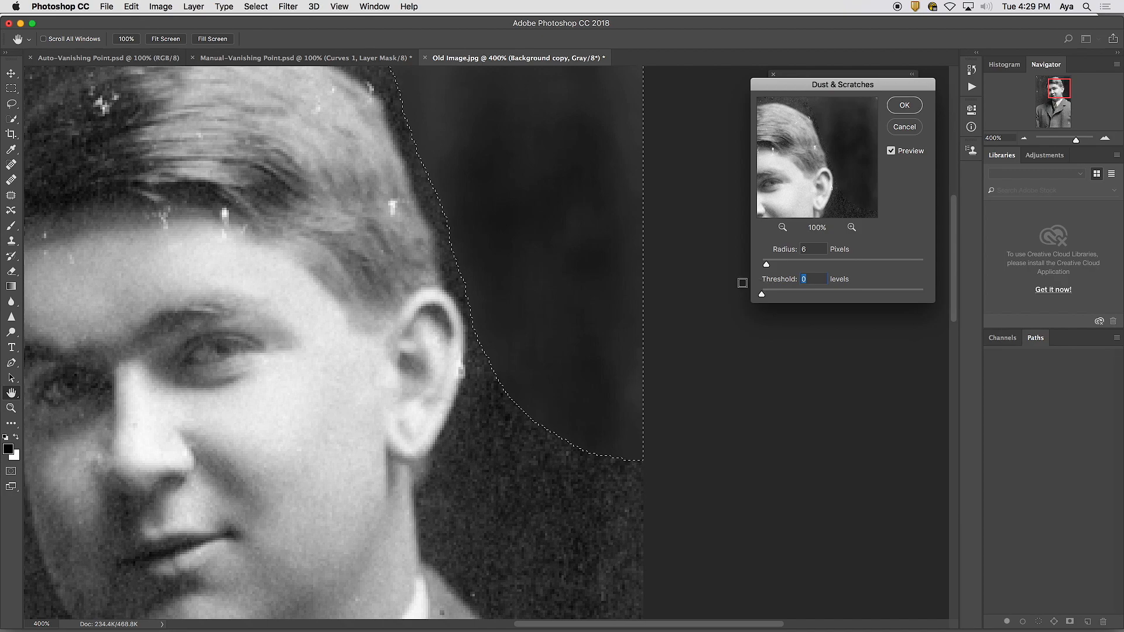
pyautogui.press('super+equal')
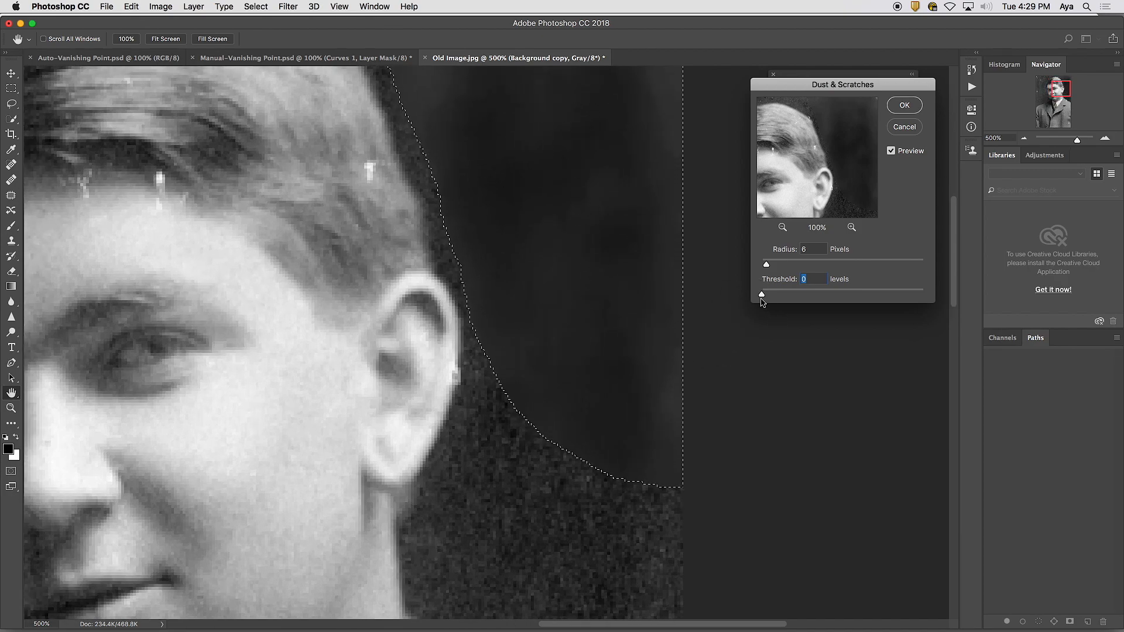
pyautogui.moveTo(762, 296); pyautogui.dragTo(779, 297)
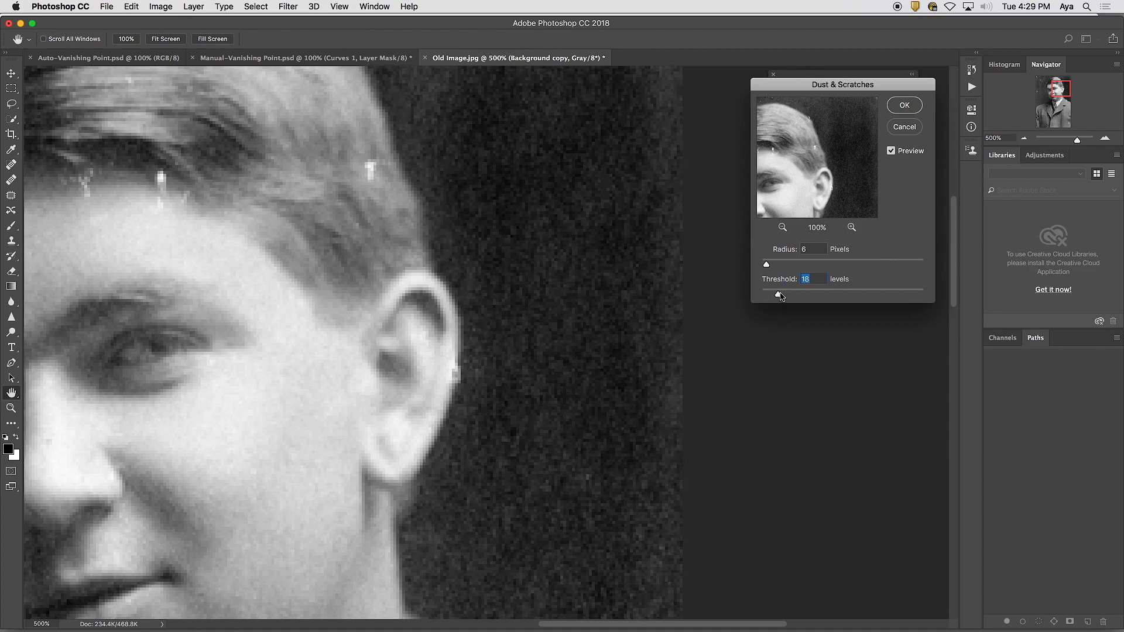
# - Compare the selected background with the filter preview off and on, and apply Dust & Scratches
pyautogui.press('super+minus')
pyautogui.press('super+minus')
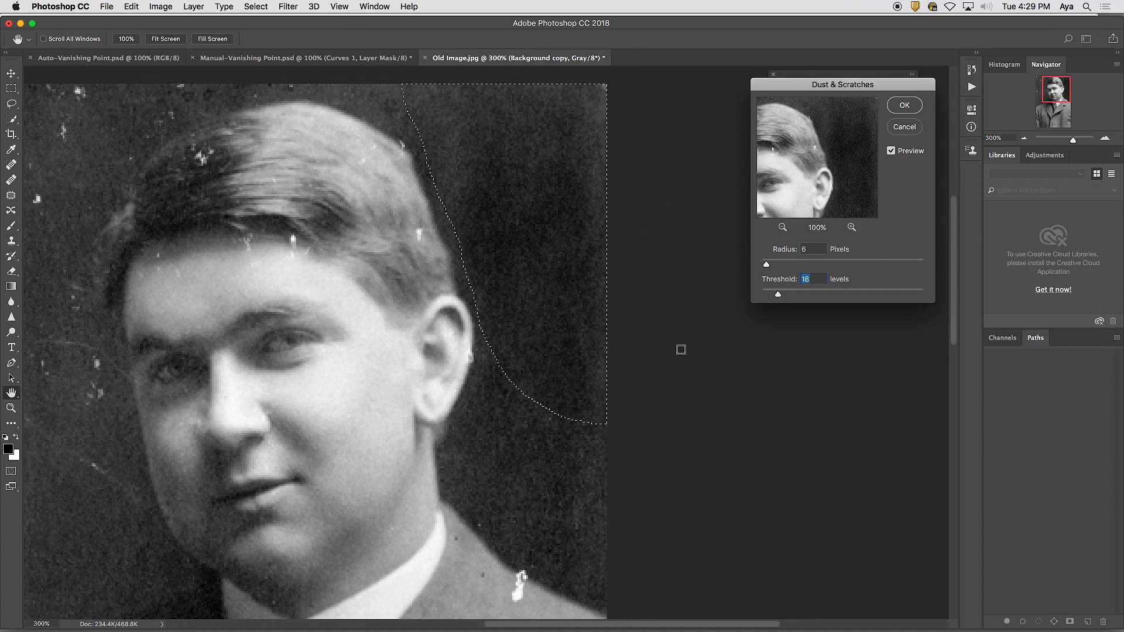
pyautogui.click(893, 153)
pyautogui.click(893, 153)
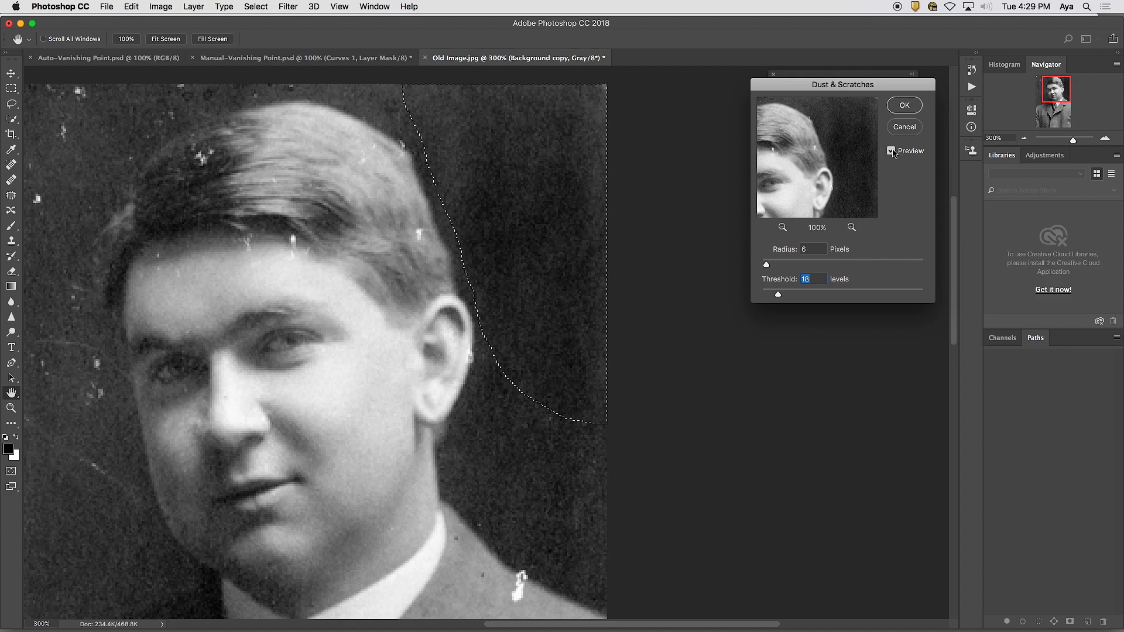
pyautogui.click(892, 152)
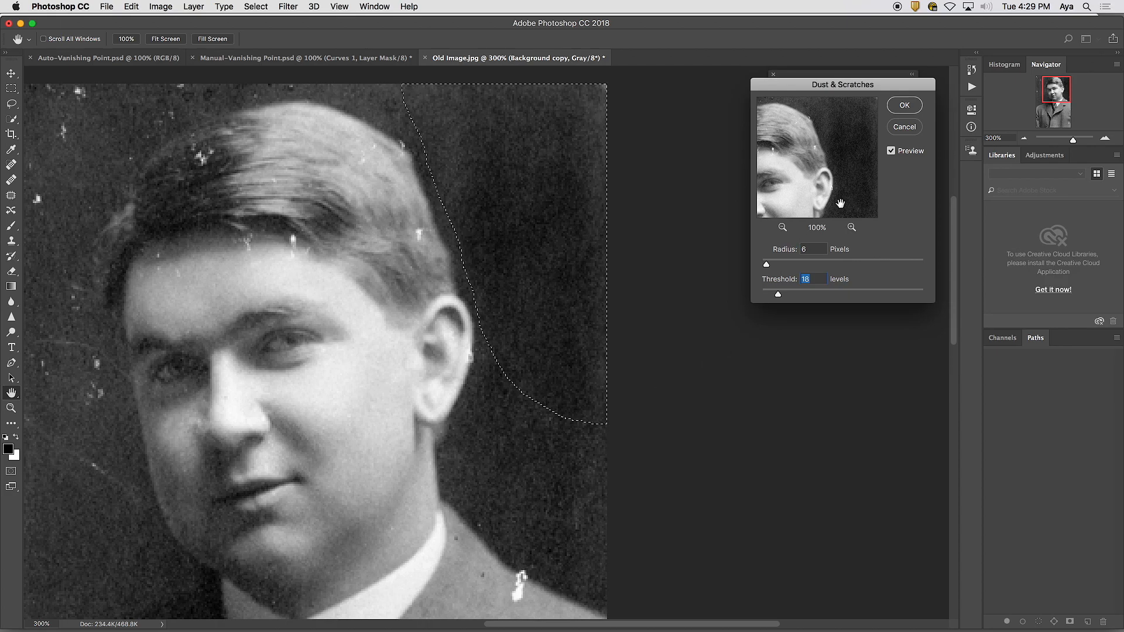
pyautogui.click(904, 105)
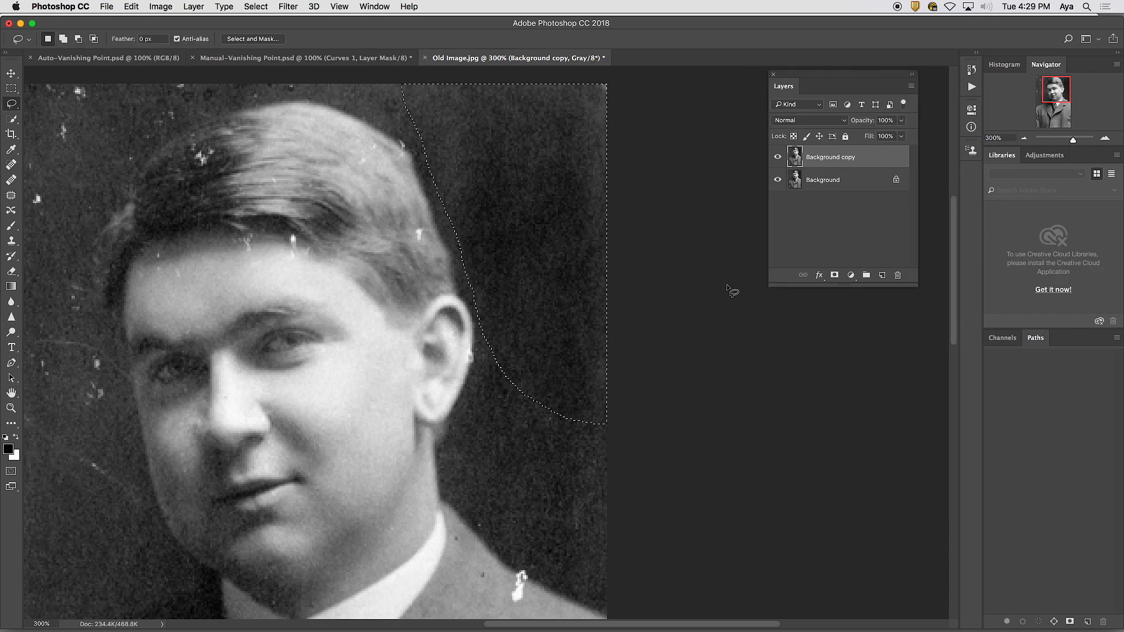
# - Lasso the damaged background to the left of the head, from the photo's upper edge down past the large white spot
pyautogui.moveTo(374, 334); pyautogui.dragTo(625, 346)
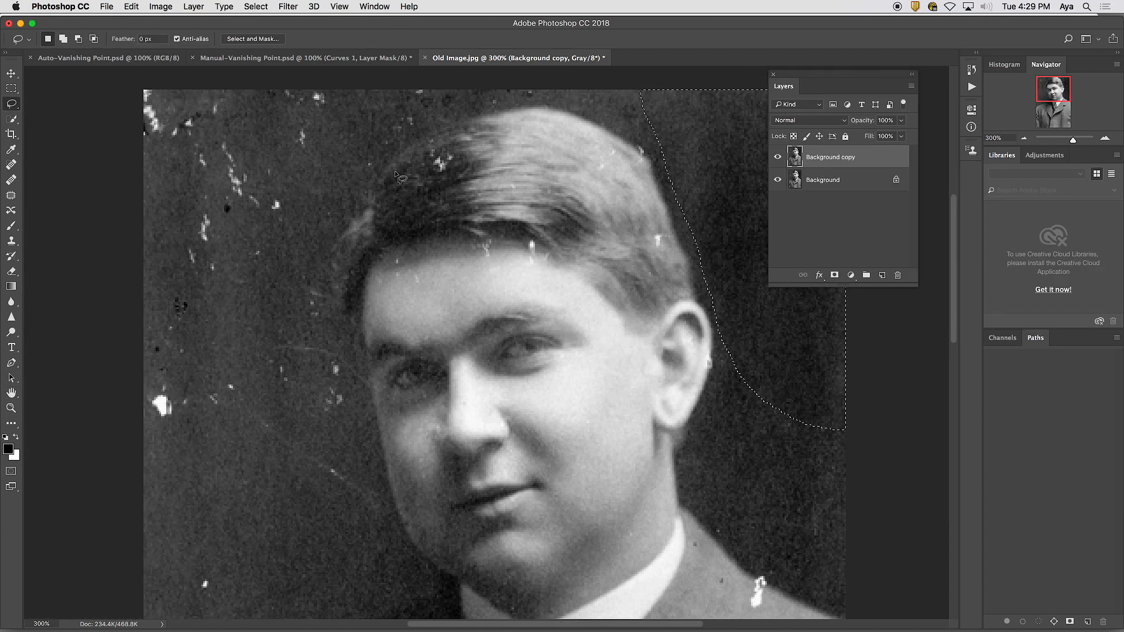
pyautogui.moveTo(388, 90)
pyautogui.mouseDown()
pyautogui.moveTo(295, 241)
pyautogui.moveTo(234, 301)
pyautogui.moveTo(160, 296)
pyautogui.moveTo(130, 215)
pyautogui.moveTo(142, 96)
pyautogui.mouseUp()
pyautogui.click(394, 102)
pyautogui.moveTo(382, 84)
pyautogui.mouseDown()
pyautogui.moveTo(108, 94)
pyautogui.moveTo(115, 325)
pyautogui.moveTo(188, 480)
pyautogui.moveTo(344, 223)
pyautogui.moveTo(355, 178)
pyautogui.moveTo(388, 133)
pyautogui.moveTo(411, 133)
pyautogui.moveTo(439, 109)
pyautogui.moveTo(418, 82)
pyautogui.moveTo(357, 71)
pyautogui.mouseUp()
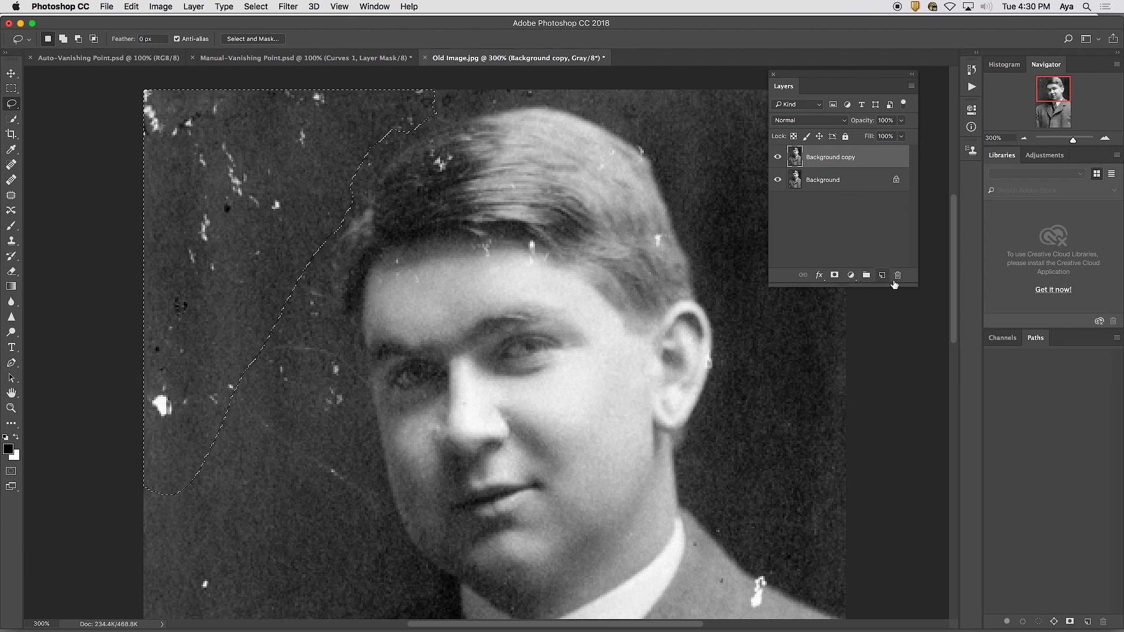
# - Try repeating the last Dust & Scratches filter on the background left of the head, and undo it
pyautogui.click(288, 6)
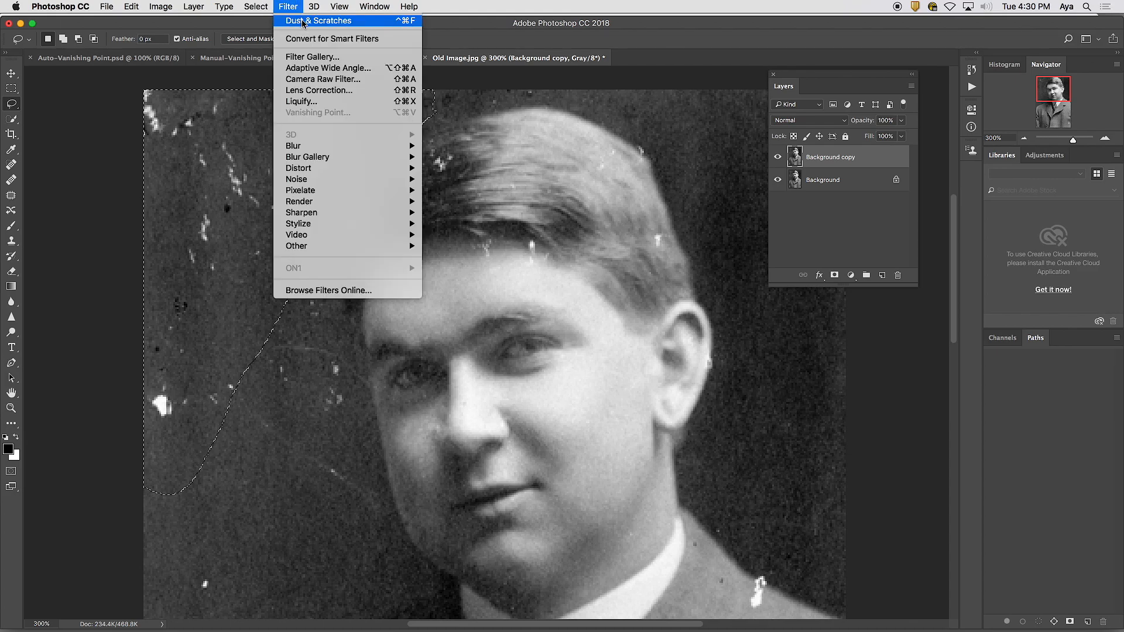
pyautogui.click(302, 21)
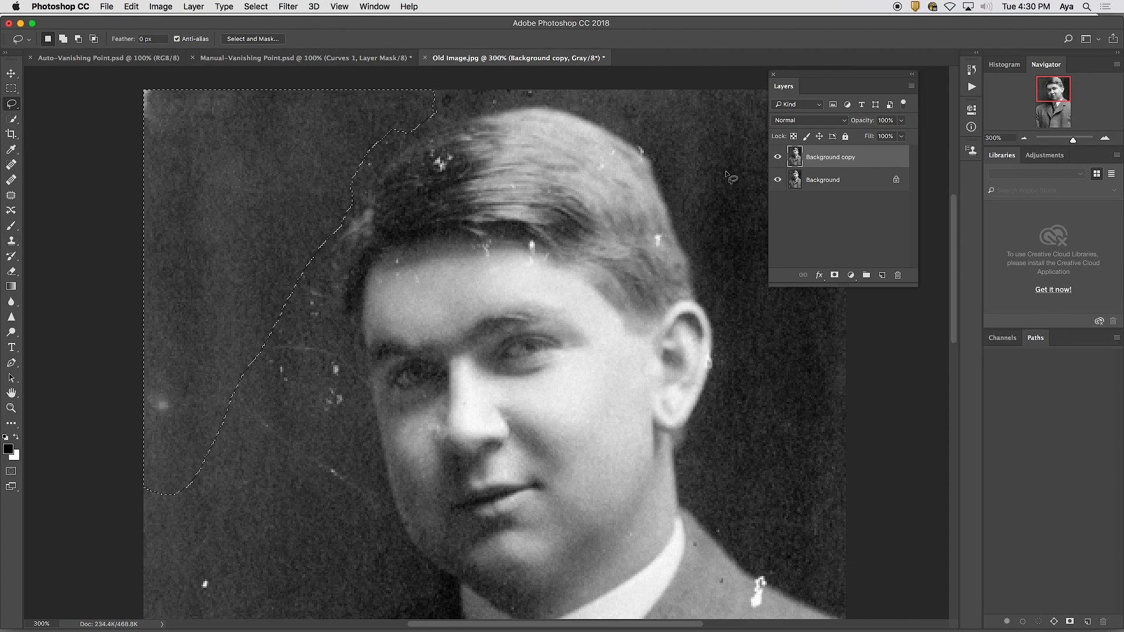
pyautogui.click(292, 6)
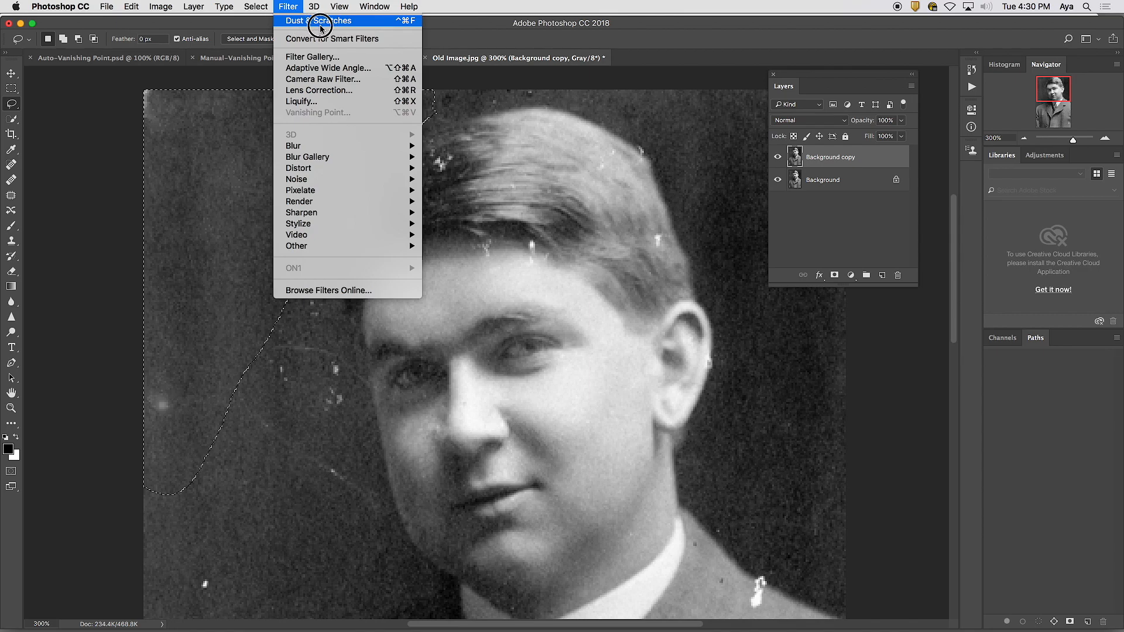
pyautogui.moveTo(321, 179)
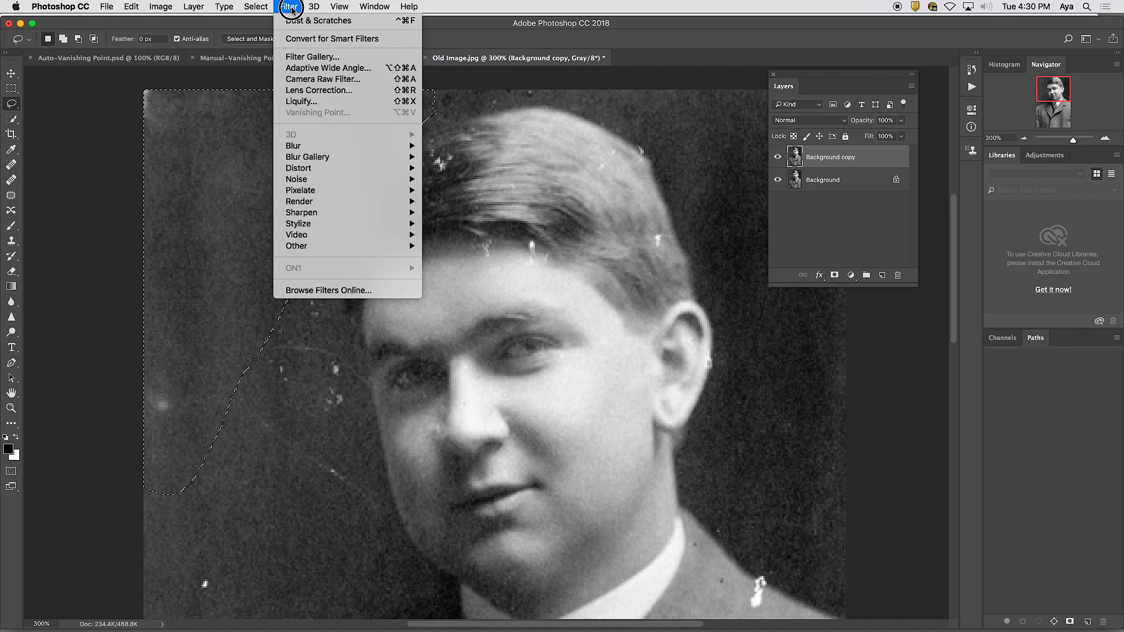
pyautogui.click(292, 10)
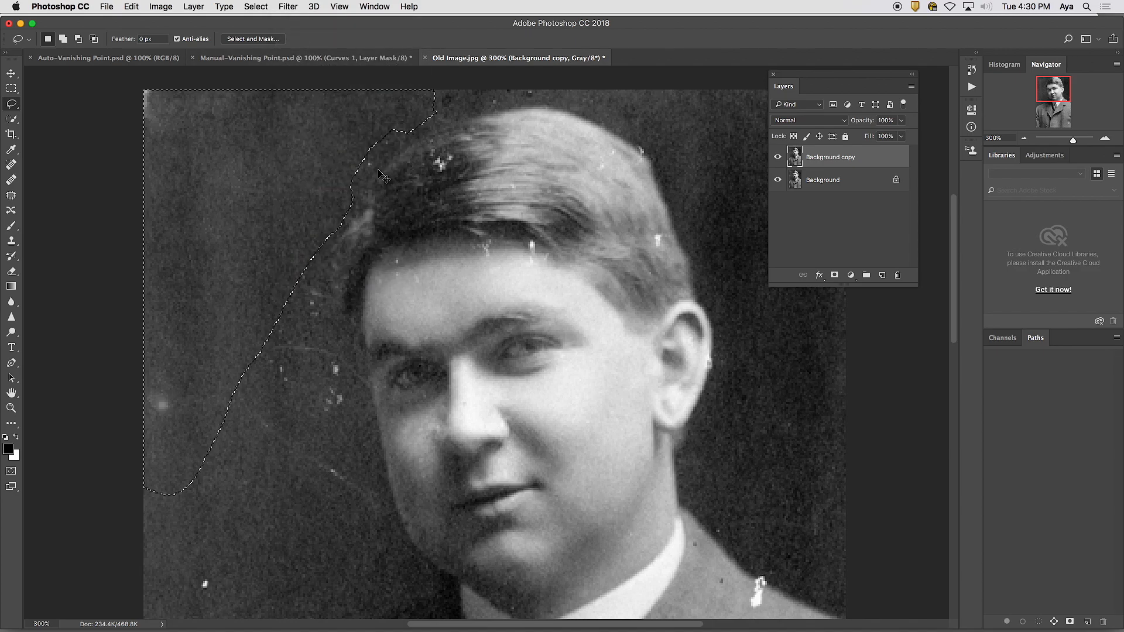
pyautogui.press('super+z')
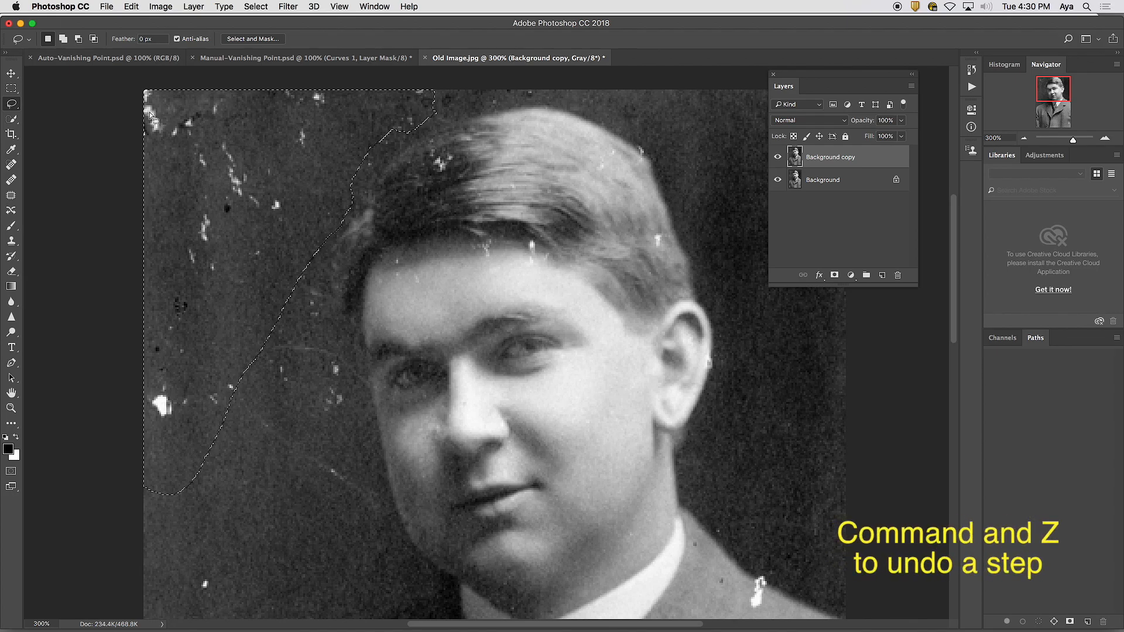
# - Apply Dust & Scratches to the background left of the head with a radius of 16 pixels and a low nonzero threshold, and deselect
pyautogui.click(285, 6)
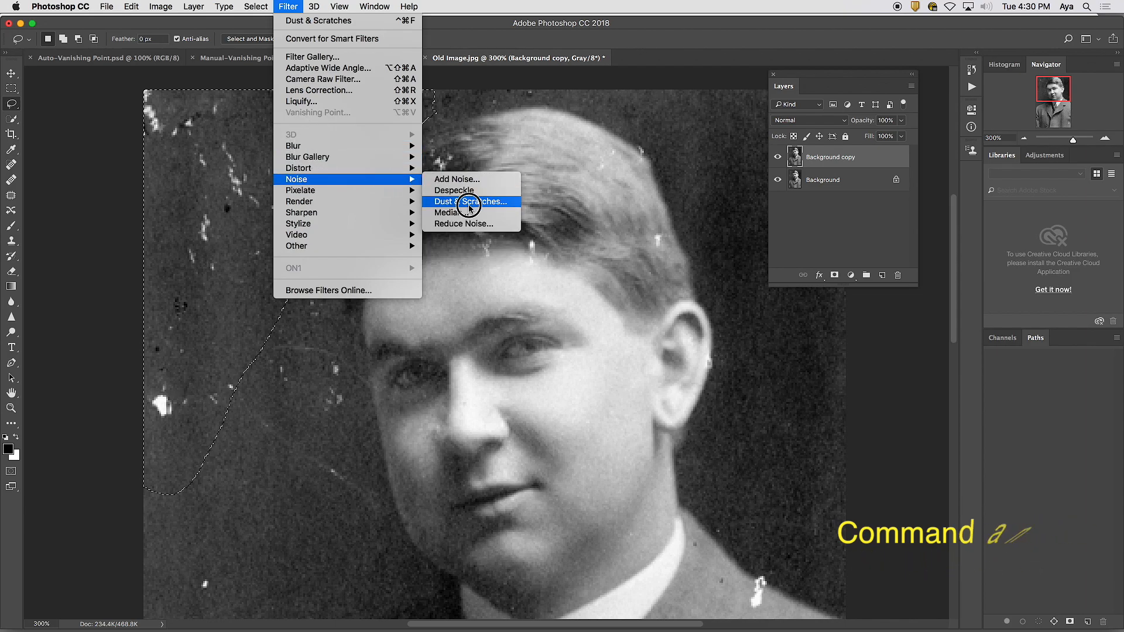
pyautogui.click(469, 201)
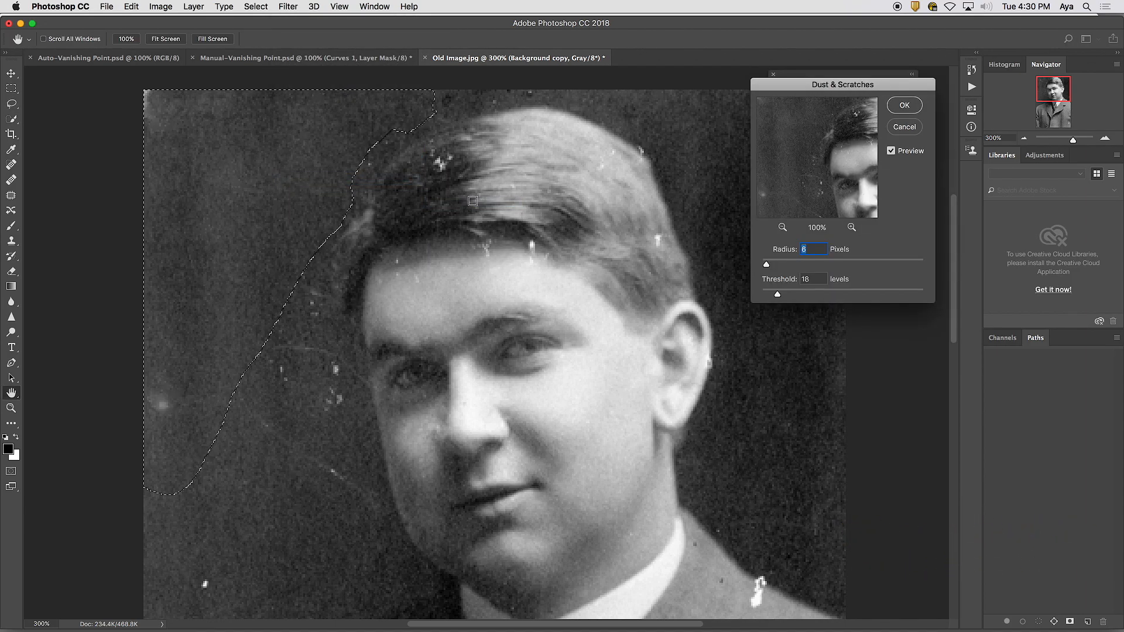
pyautogui.moveTo(779, 295); pyautogui.dragTo(776, 268)
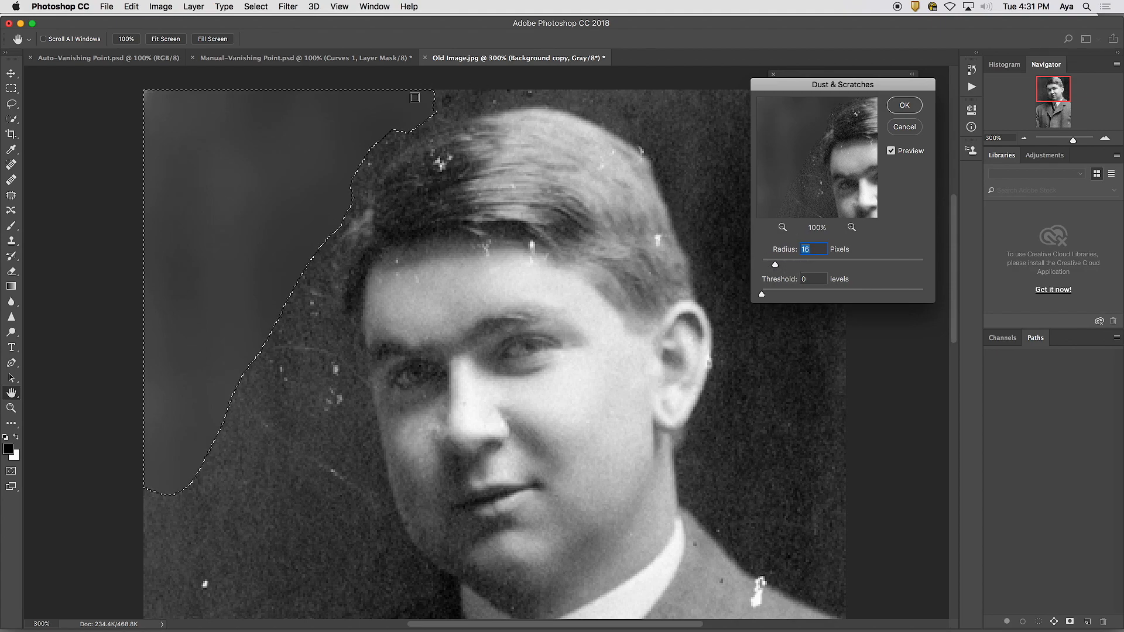
pyautogui.moveTo(762, 294); pyautogui.dragTo(772, 295)
pyautogui.click(906, 104)
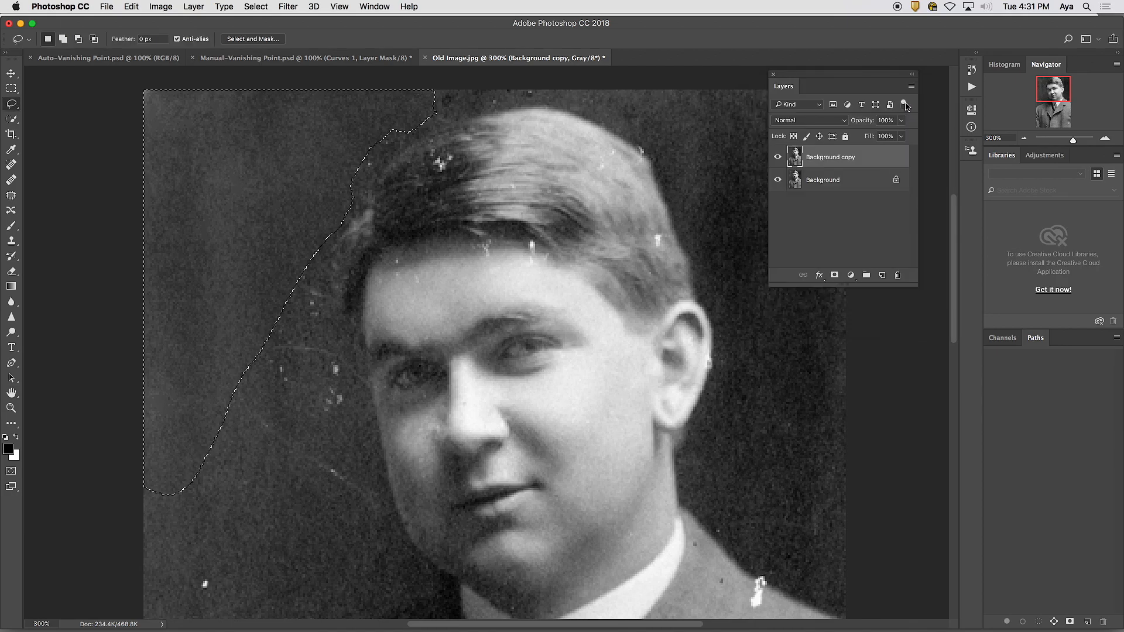
pyautogui.press('super+d')
pyautogui.press('super+1')
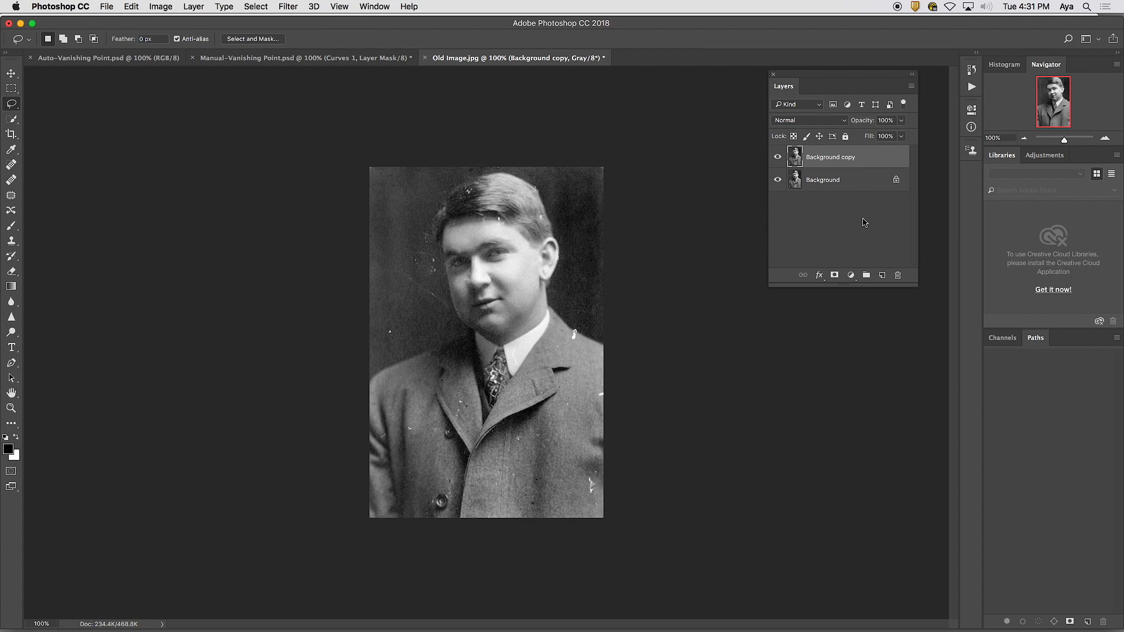
# - Delete the Background copy layer and duplicate the original Background layer again
pyautogui.moveTo(825, 82); pyautogui.dragTo(826, 74)
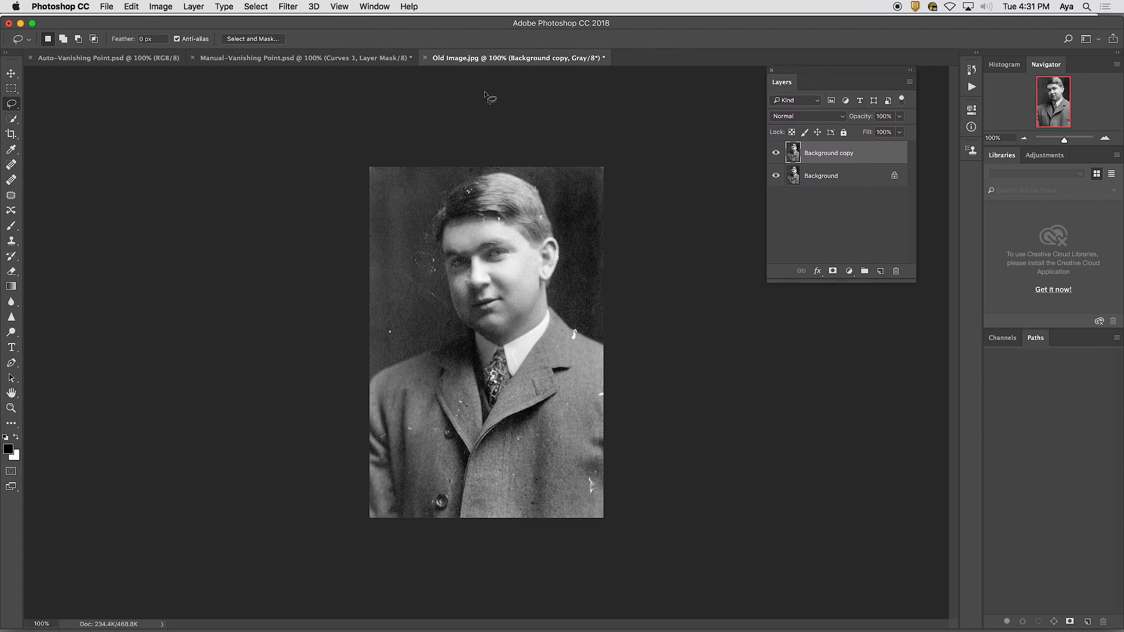
pyautogui.moveTo(503, 627)
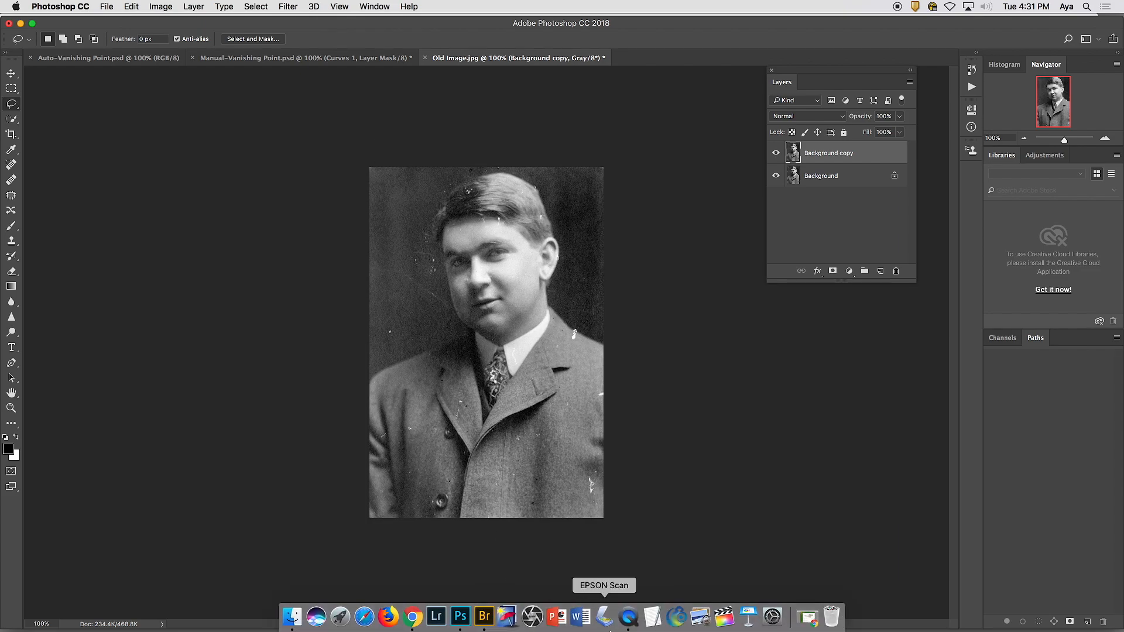
pyautogui.moveTo(843, 158); pyautogui.dragTo(896, 271)
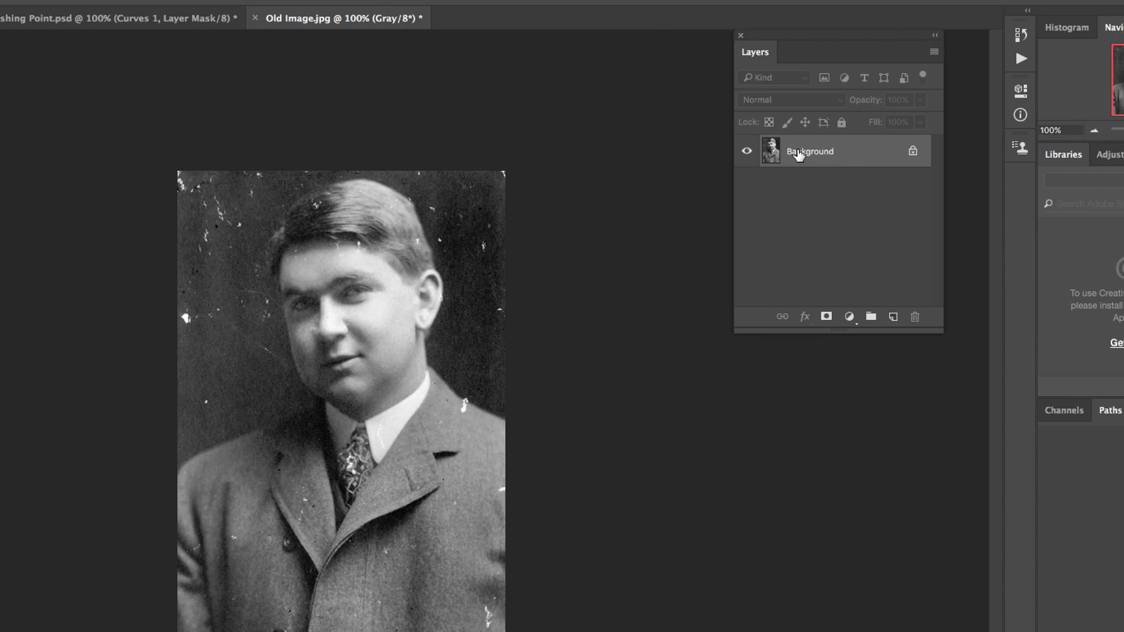
pyautogui.moveTo(796, 151); pyautogui.dragTo(894, 315)
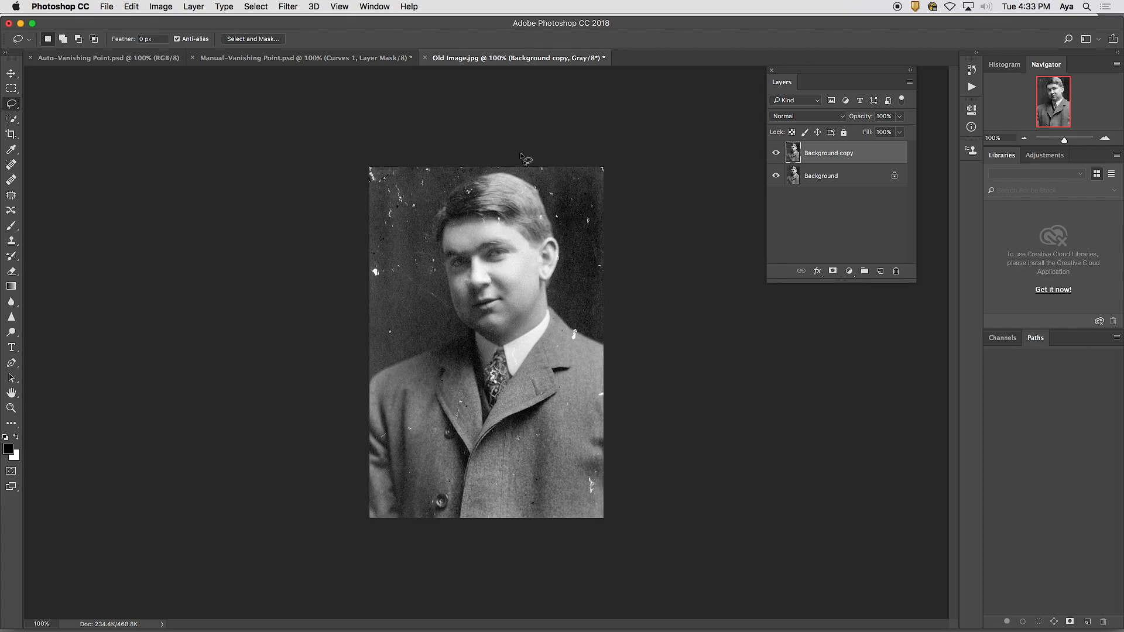
# - Lasso the damaged background to the right of the head, from above the hair along the photo's upper and right edges
pyautogui.moveTo(535, 164); pyautogui.dragTo(540, 185)
pyautogui.press('super+equal')
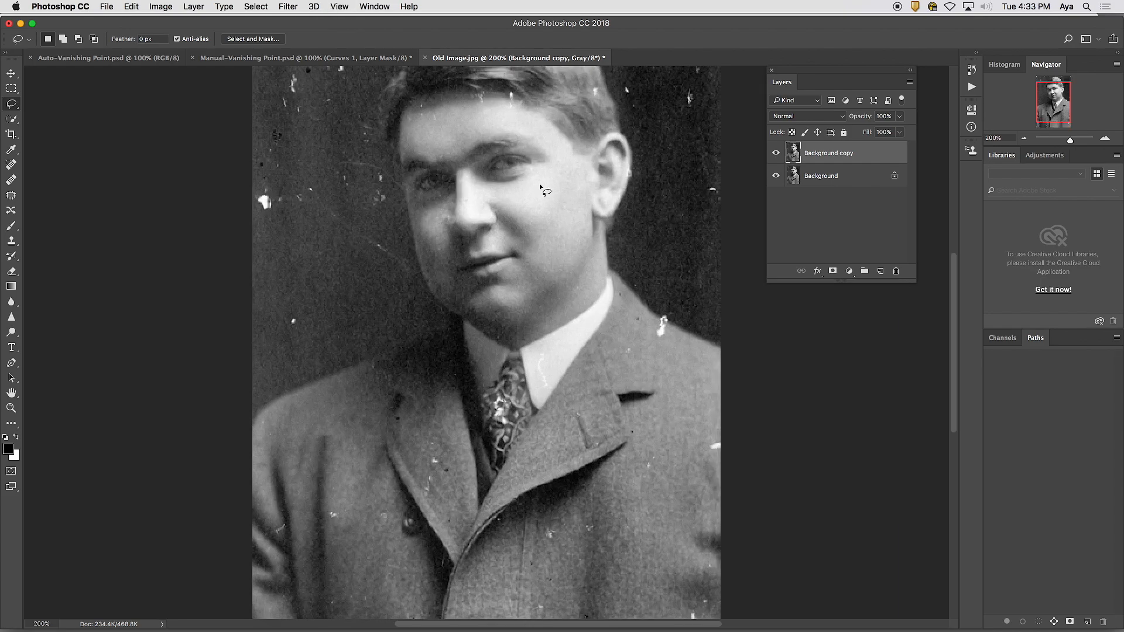
pyautogui.moveTo(552, 170); pyautogui.dragTo(459, 303)
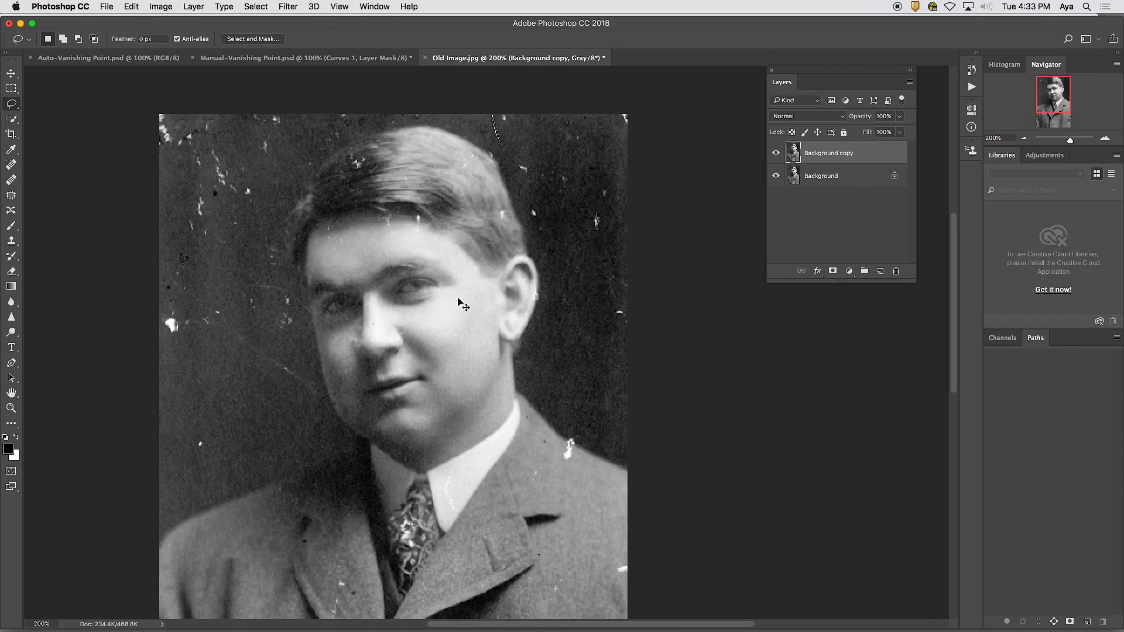
pyautogui.press('super+equal')
pyautogui.moveTo(583, 268); pyautogui.dragTo(529, 380)
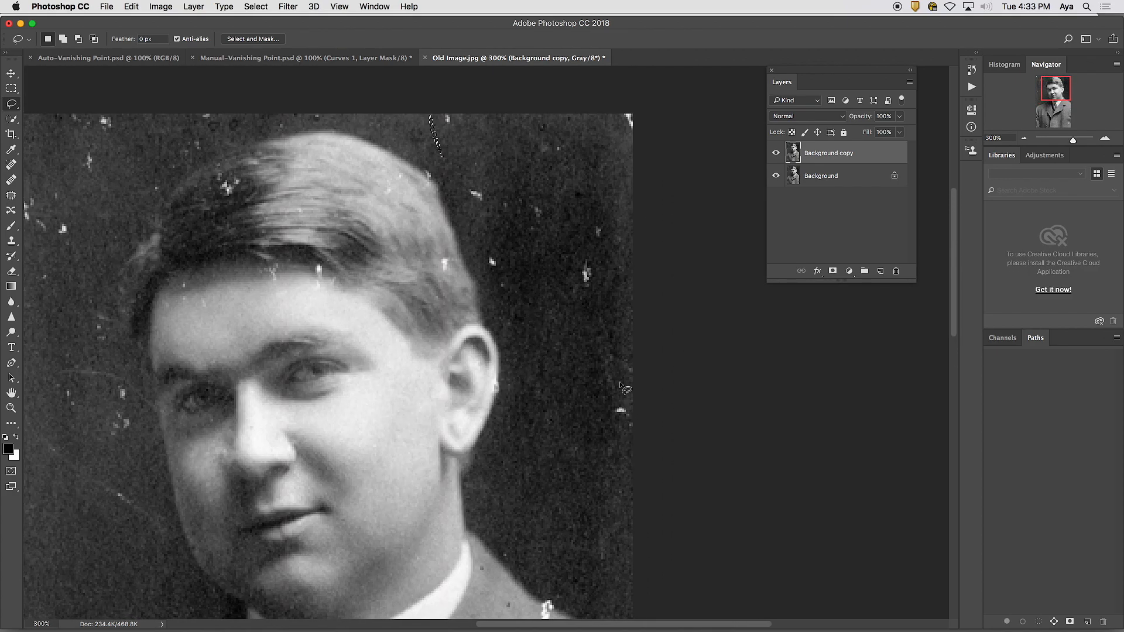
pyautogui.moveTo(434, 106)
pyautogui.mouseDown()
pyautogui.moveTo(434, 134)
pyautogui.moveTo(498, 296)
pyautogui.moveTo(589, 428)
pyautogui.moveTo(641, 450)
pyautogui.moveTo(666, 428)
pyautogui.moveTo(677, 375)
pyautogui.moveTo(678, 175)
pyautogui.moveTo(662, 106)
pyautogui.moveTo(437, 91)
pyautogui.mouseUp()
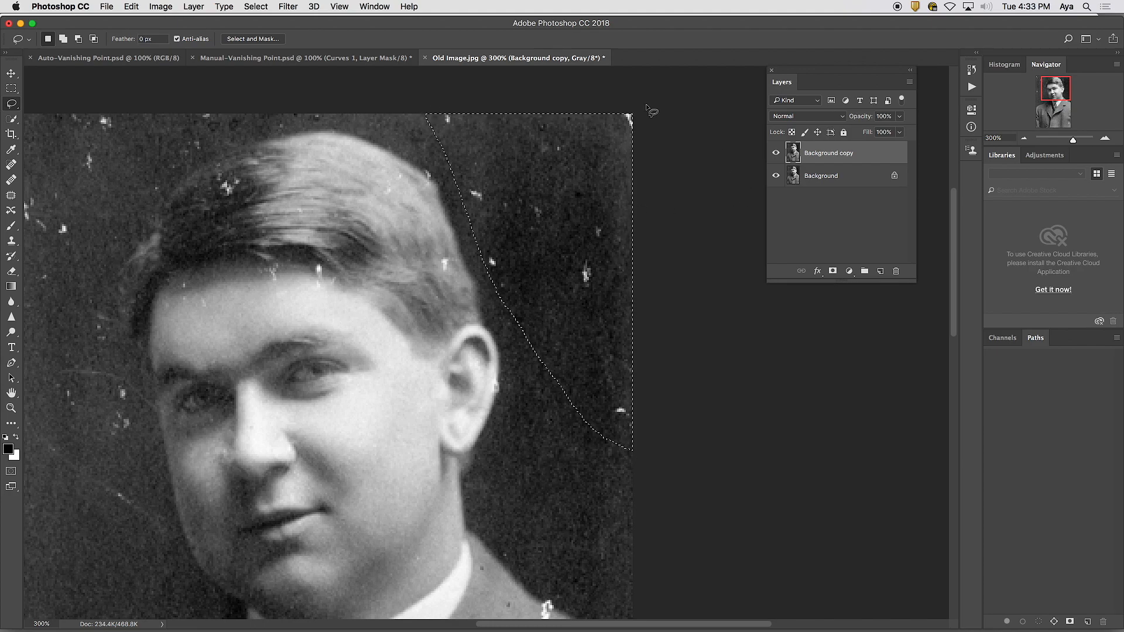
# - Apply Dust & Scratches to the selected background with a radius of 16 pixels and a threshold of 13 levels
pyautogui.click(289, 6)
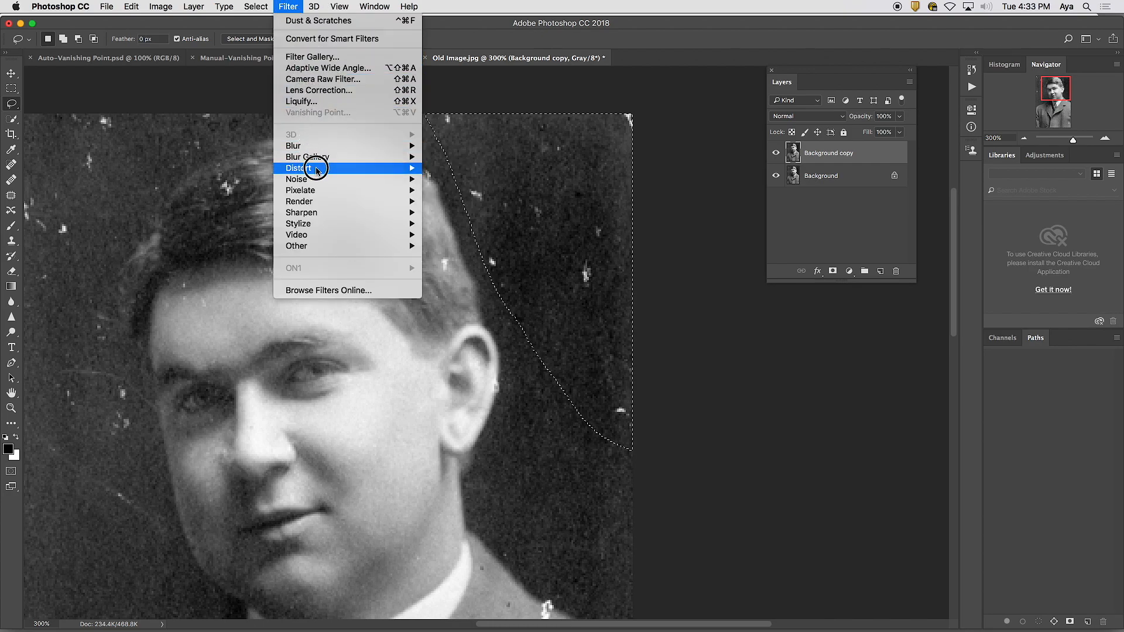
pyautogui.moveTo(320, 179)
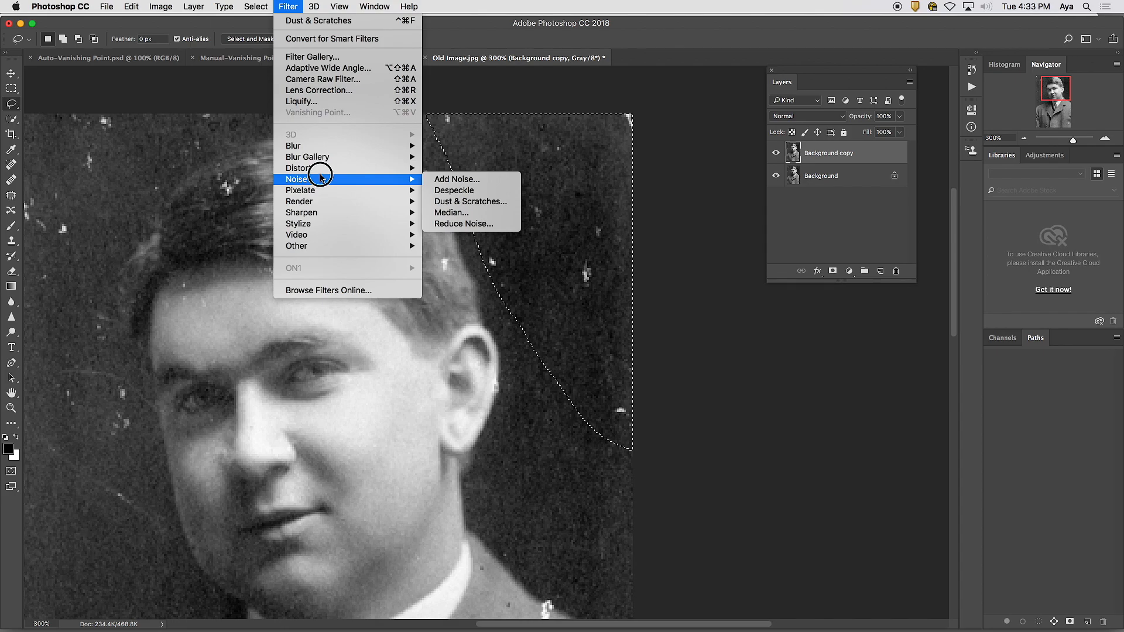
pyautogui.click(467, 201)
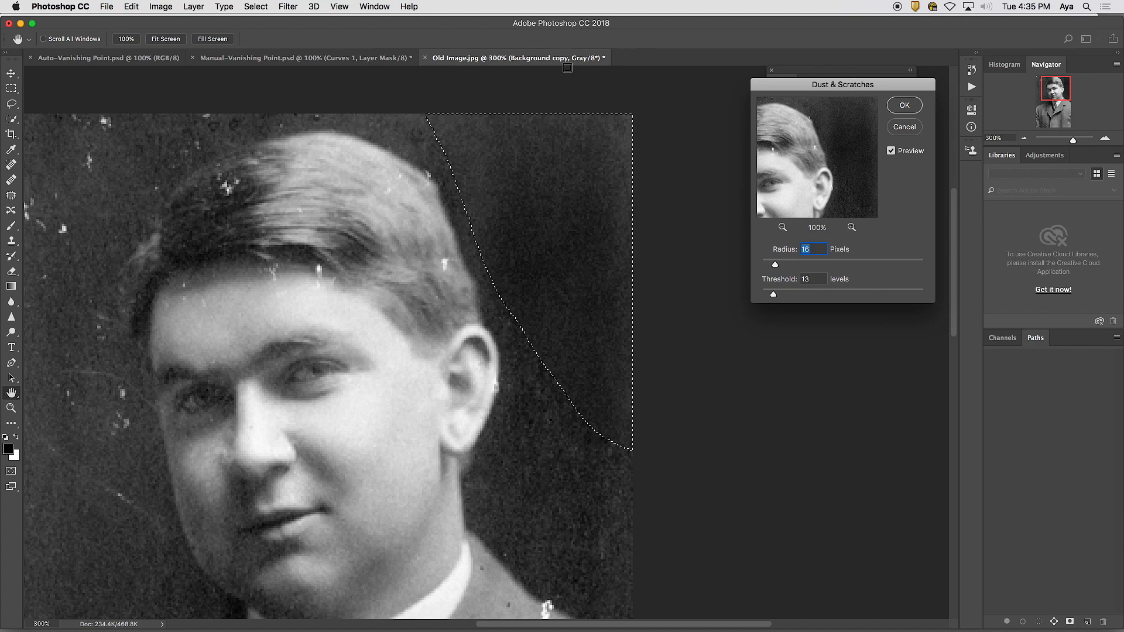
pyautogui.click(905, 105)
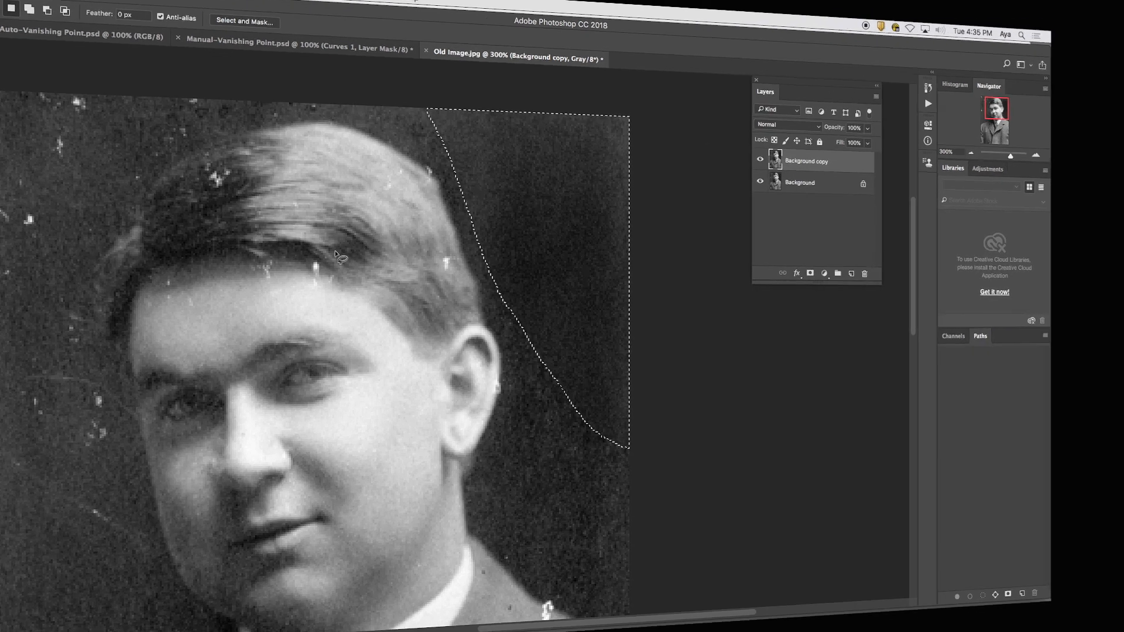
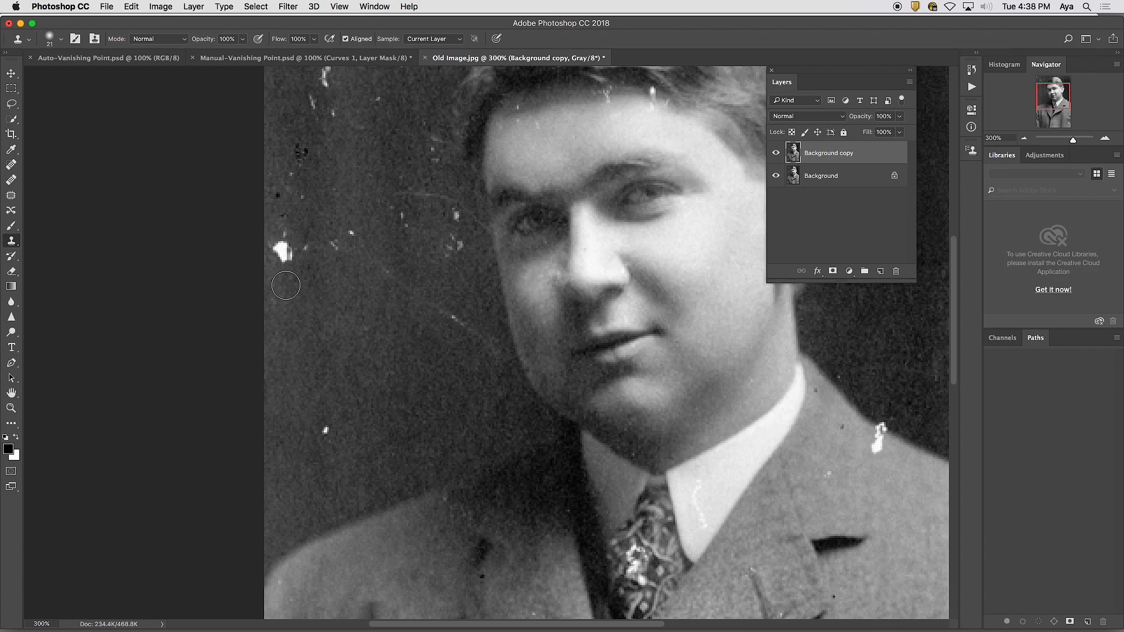
# - Clone clean background over the large white spot near the photo's left edge with the Clone Stamp on the Background copy layer
pyautogui.press('alt')
pyautogui.keyDown('alt'); pyautogui.click(283, 285); pyautogui.keyUp('alt')
pyautogui.moveTo(284, 261); pyautogui.dragTo(283, 254)
pyautogui.moveTo(282, 251); pyautogui.dragTo(293, 252)
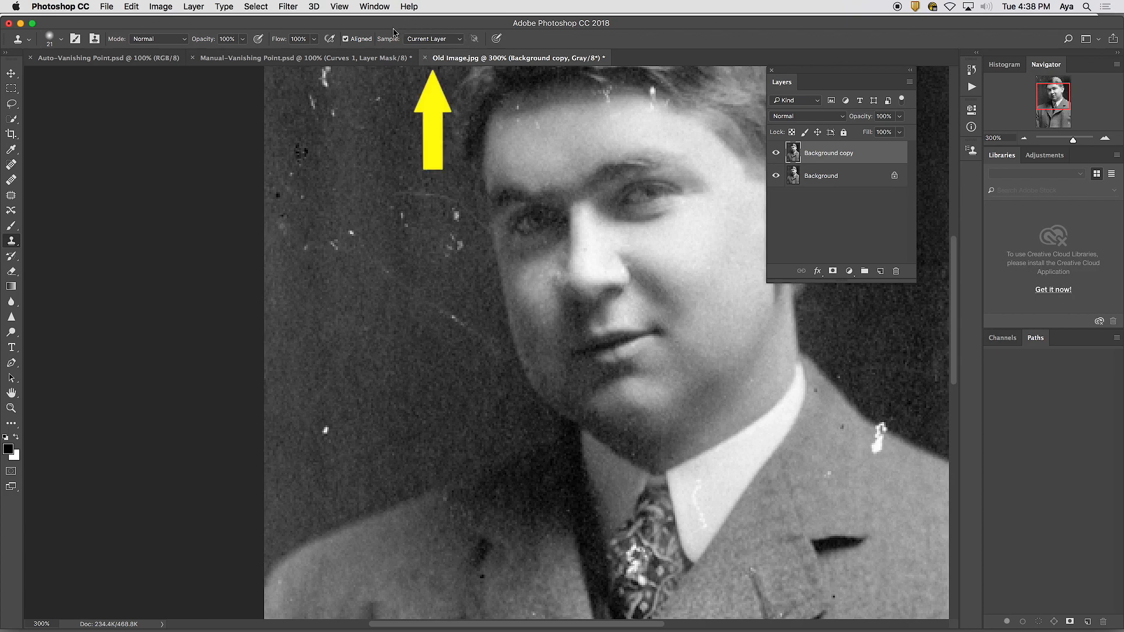
# - Create a new layer named retouch above the Background copy layer and make it active
pyautogui.click(459, 42)
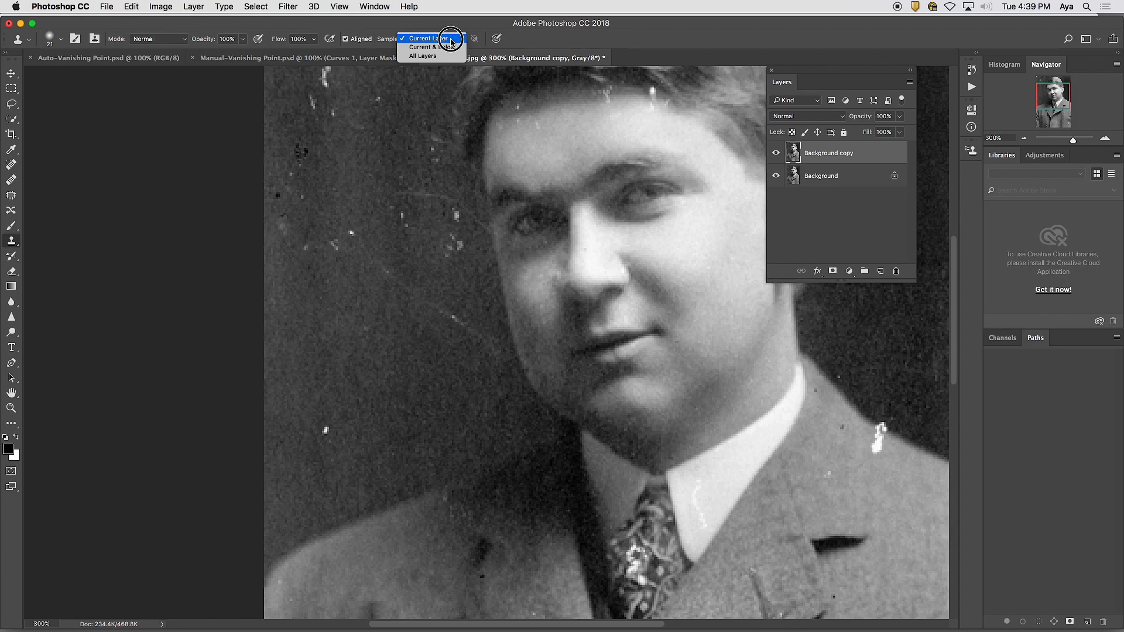
pyautogui.click(451, 39)
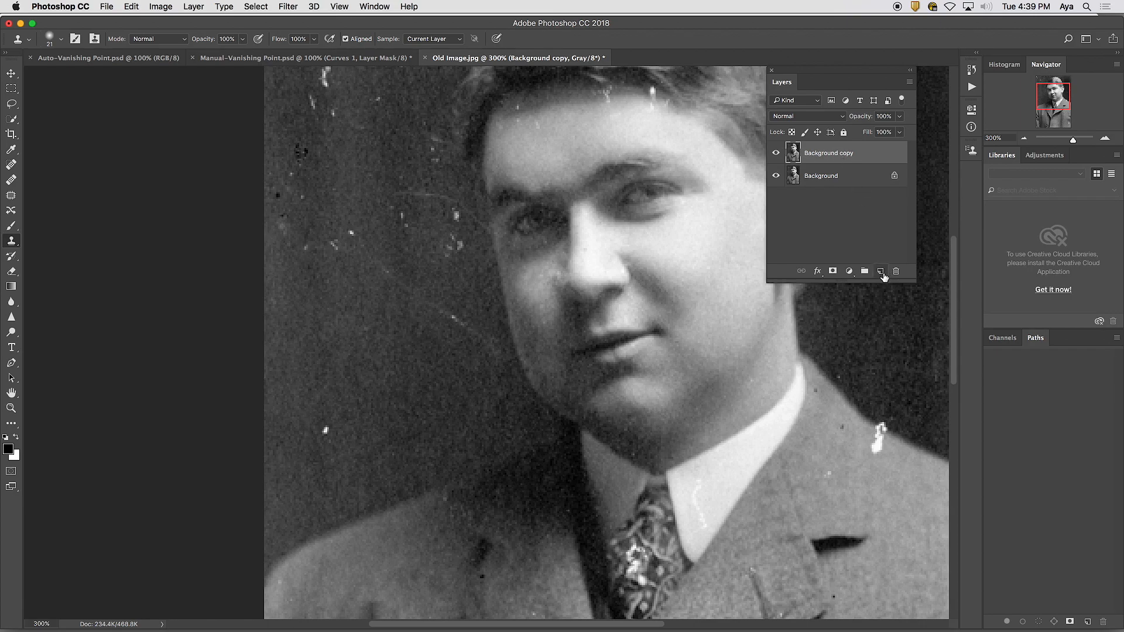
pyautogui.click(880, 271)
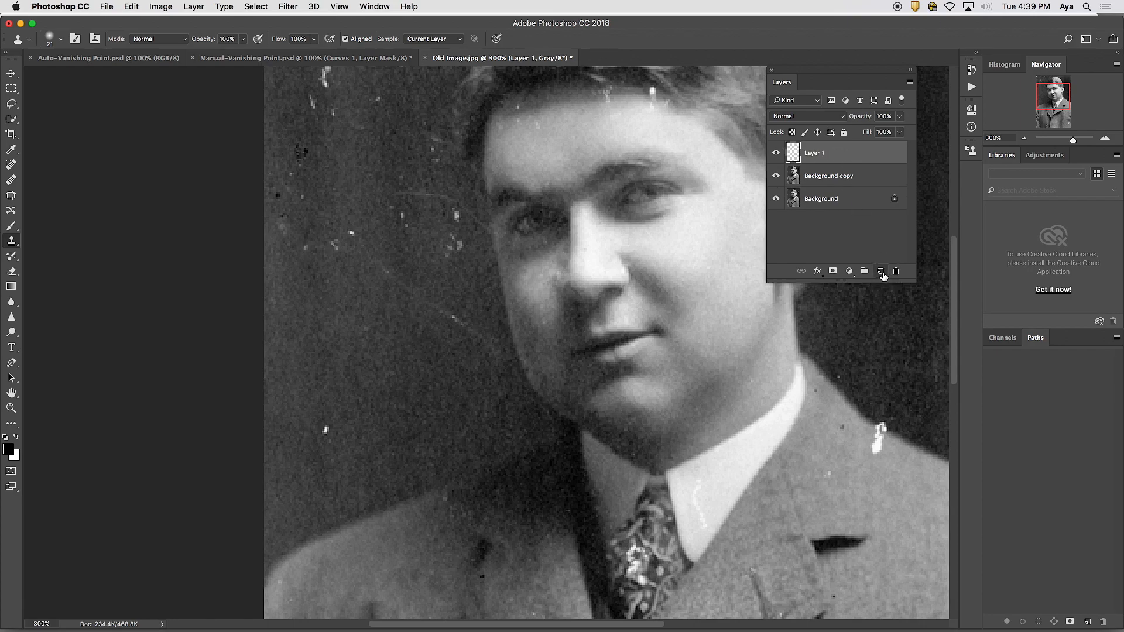
pyautogui.doubleClick(817, 154)
pyautogui.write('retouch')
pyautogui.click(846, 230)
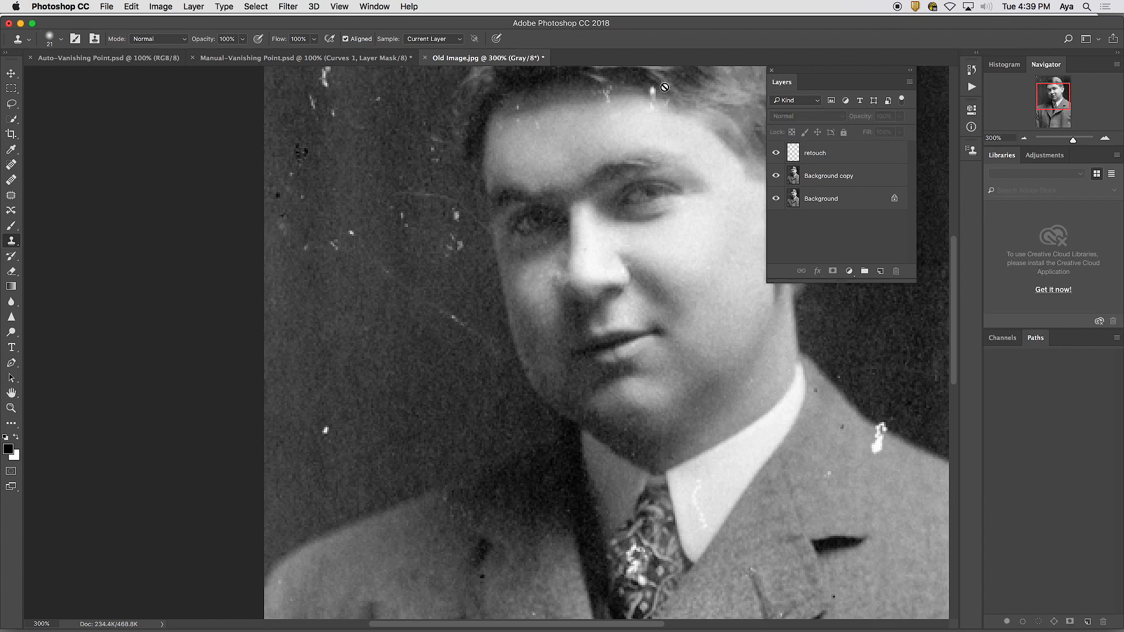
pyautogui.click(827, 158)
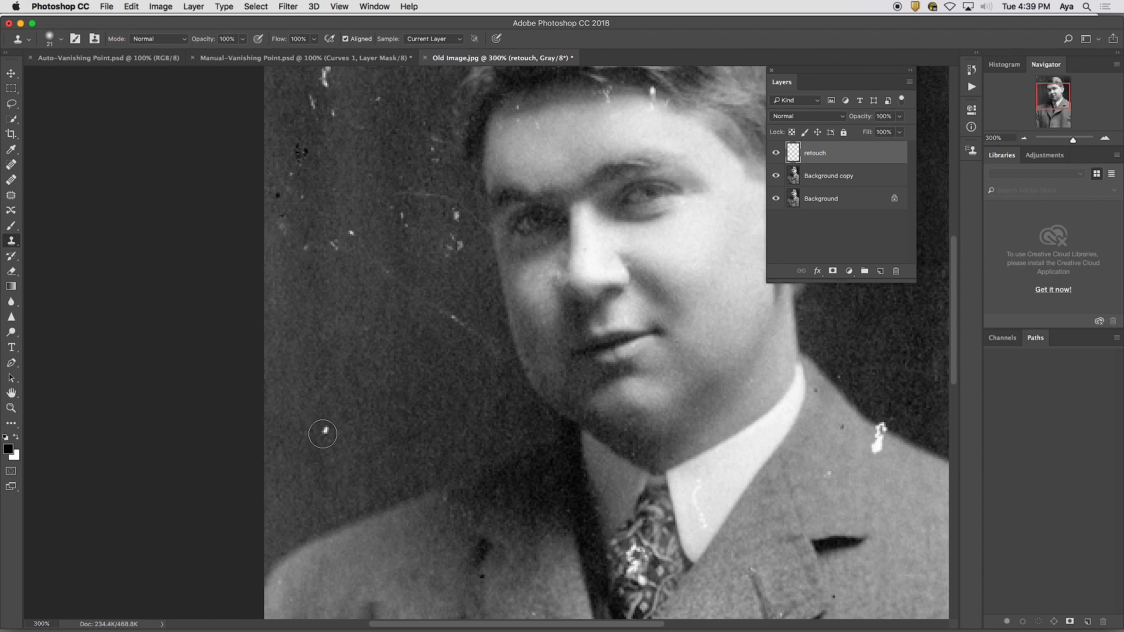
# - Set the Clone Stamp to sample from Current & Below
pyautogui.click(444, 39)
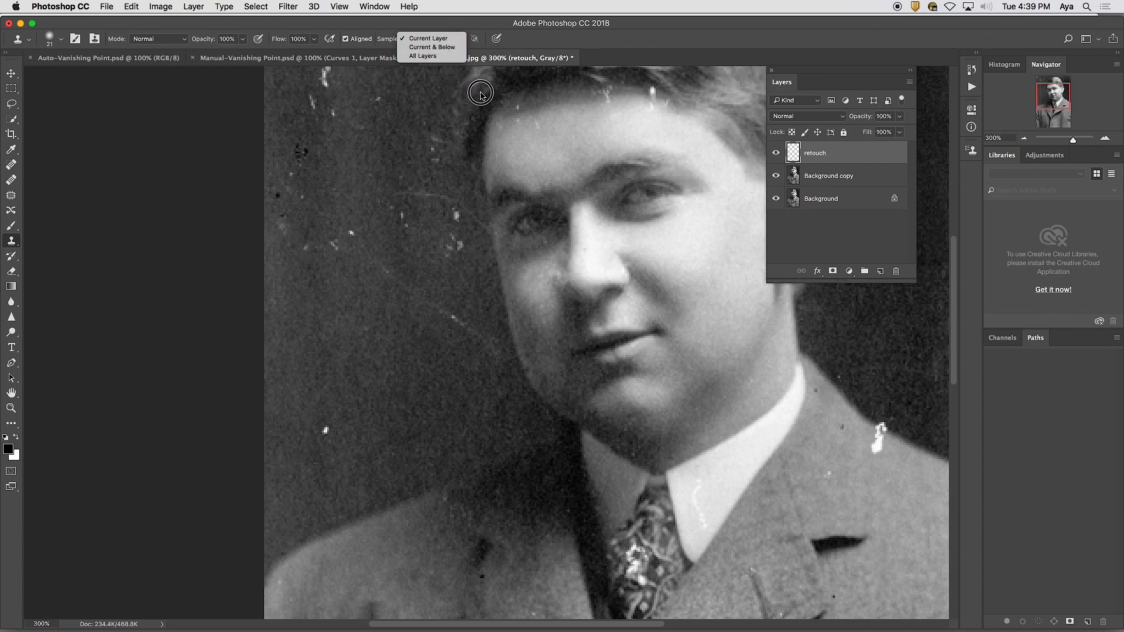
pyautogui.click(536, 125)
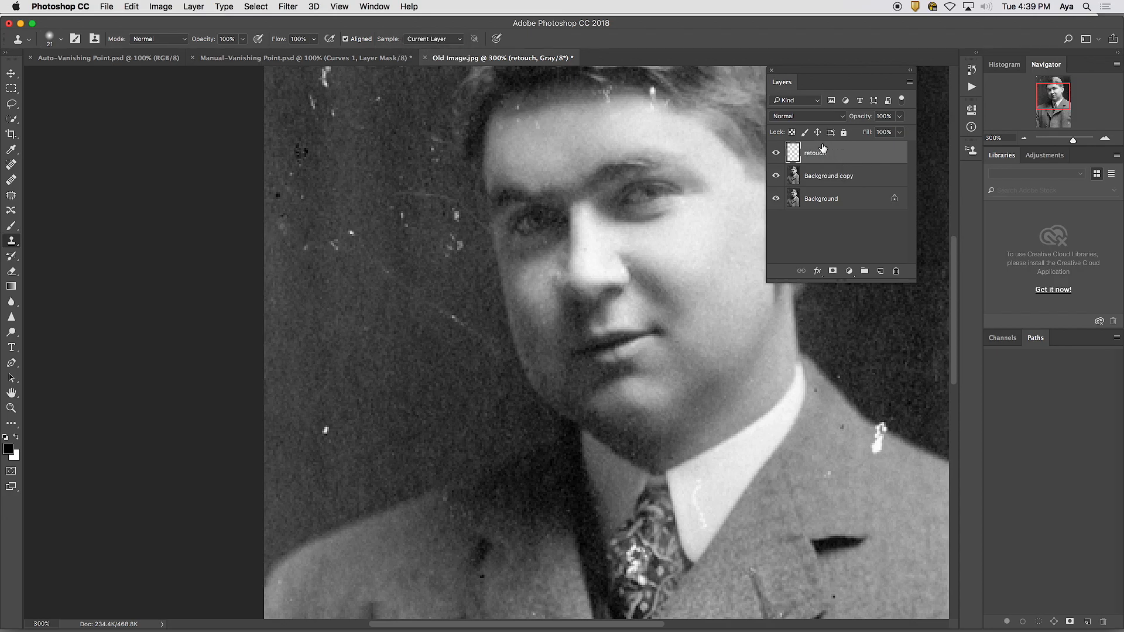
pyautogui.click(443, 38)
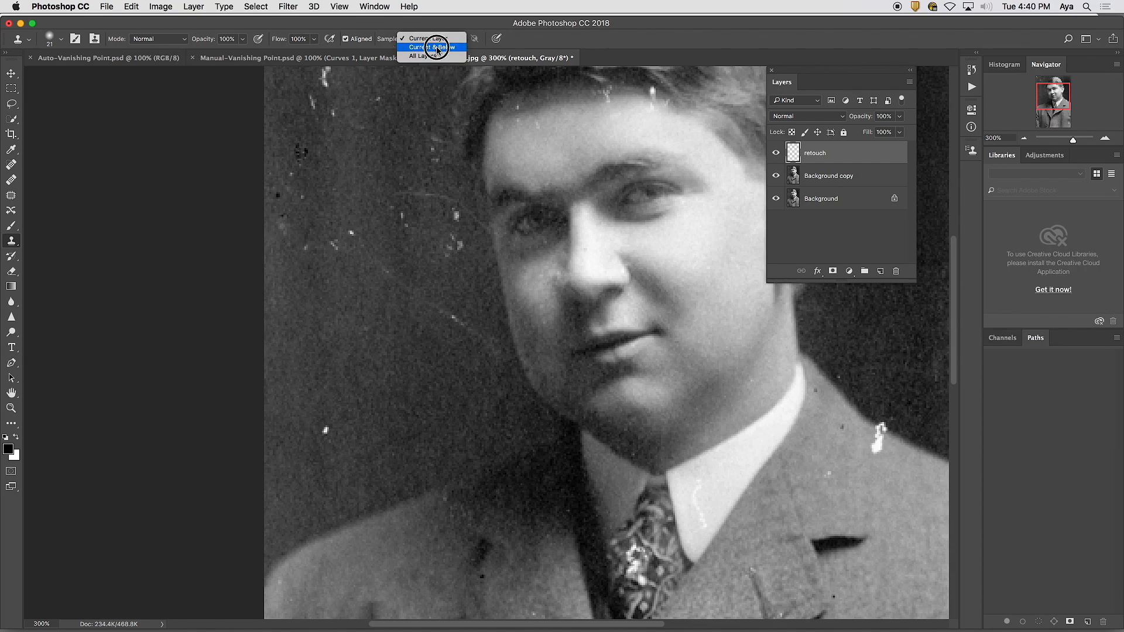
pyautogui.click(437, 48)
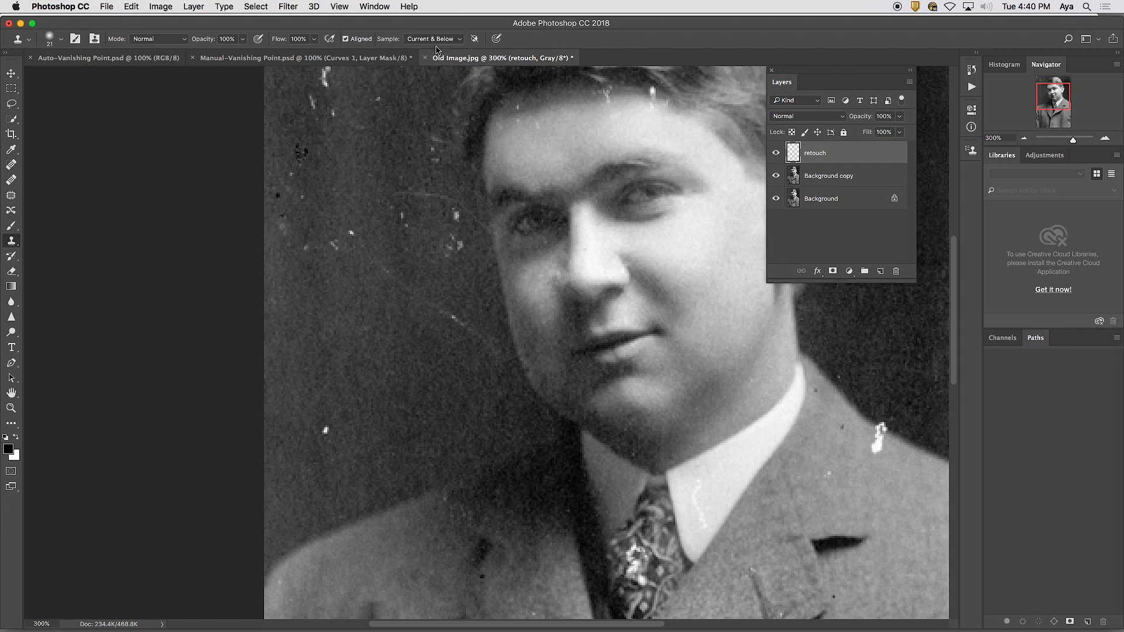
# - Clone out the small white speck above the left shoulder and the diagonal scratch beside the cheek on the retouch layer
pyautogui.keyDown('alt'); pyautogui.click(326, 455); pyautogui.keyUp('alt')
pyautogui.click(324, 431)
pyautogui.moveTo(405, 290); pyautogui.dragTo(481, 343)
# - Clone nearby clean background over the row of white specks between the photo's left edge and the face
pyautogui.keyDown('alt'); pyautogui.click(311, 280); pyautogui.keyUp('alt')
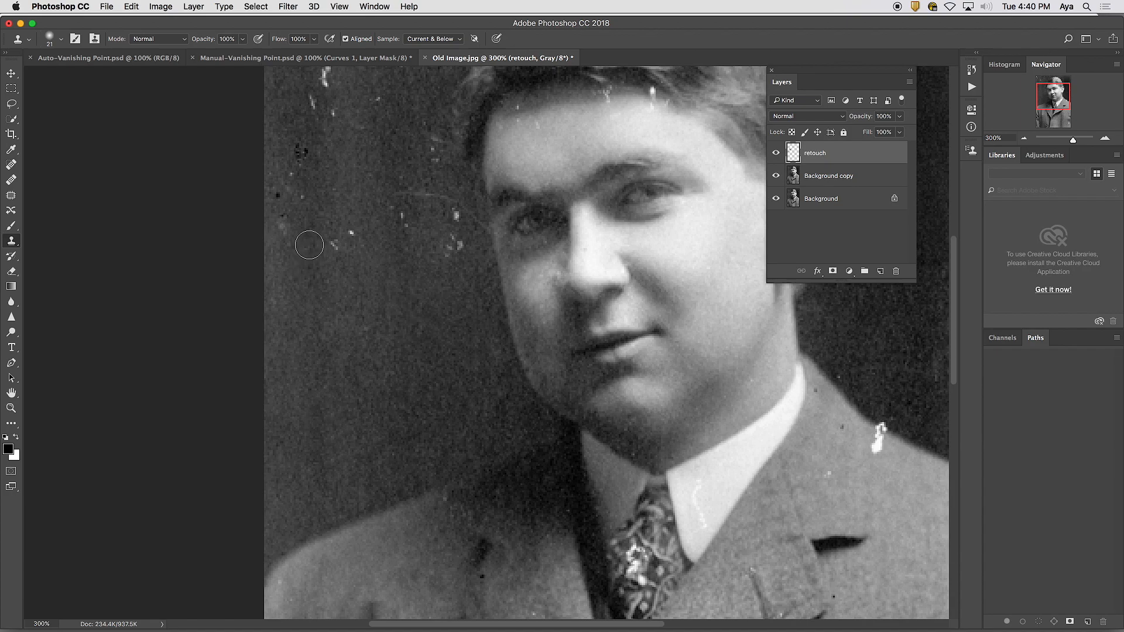
pyautogui.click(309, 247)
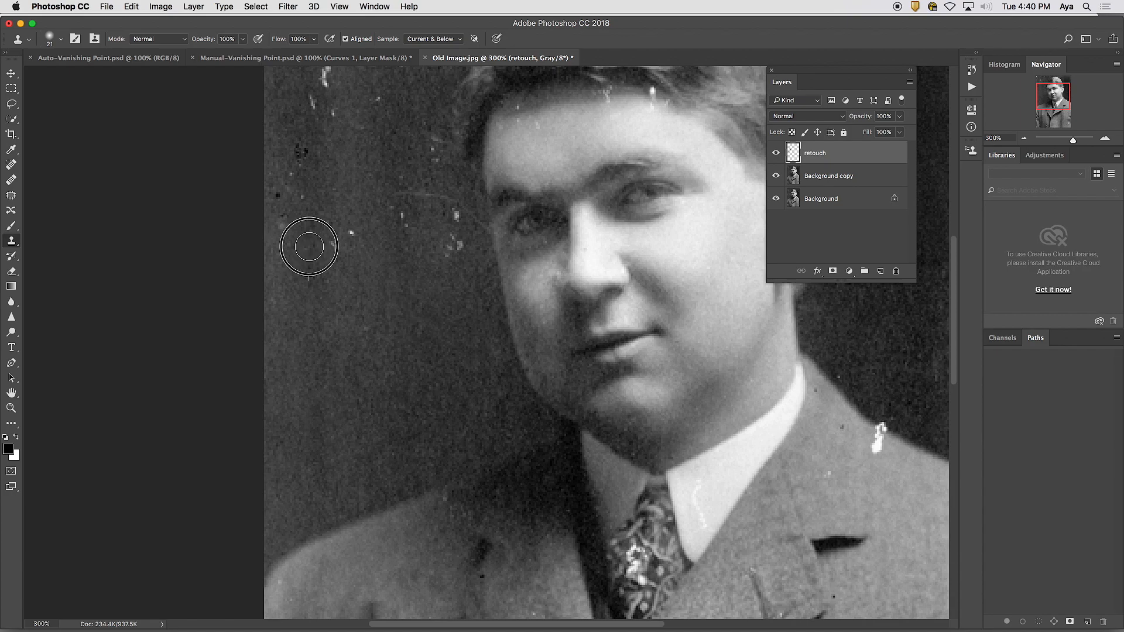
pyautogui.moveTo(309, 246); pyautogui.dragTo(349, 234)
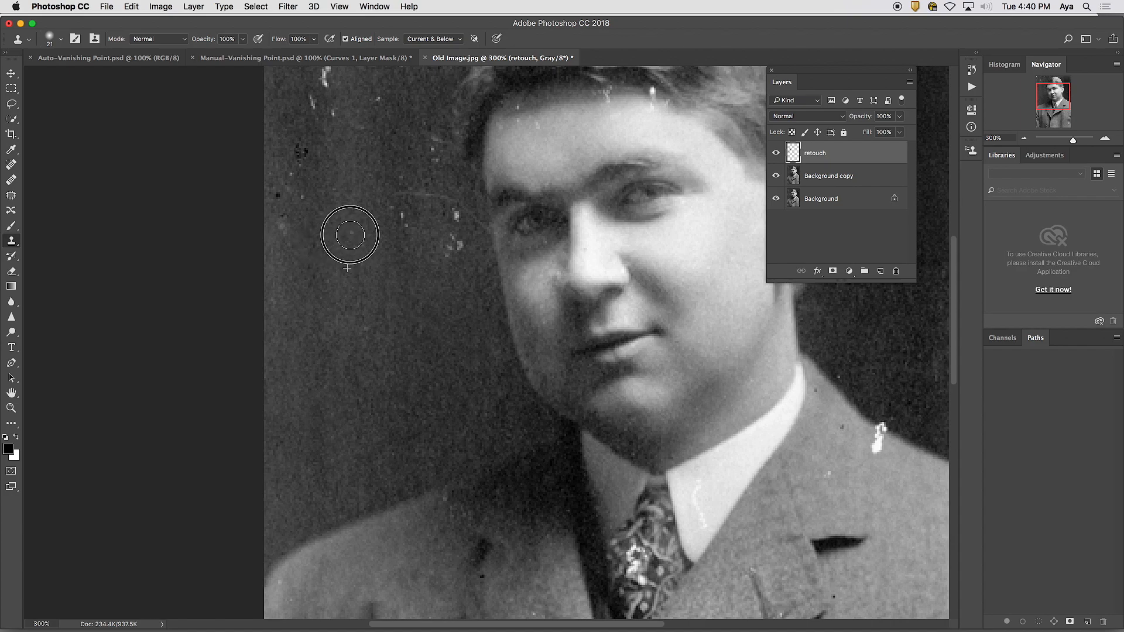
pyautogui.moveTo(350, 234)
pyautogui.mouseDown()
pyautogui.moveTo(406, 222)
pyautogui.moveTo(446, 250)
pyautogui.mouseUp()
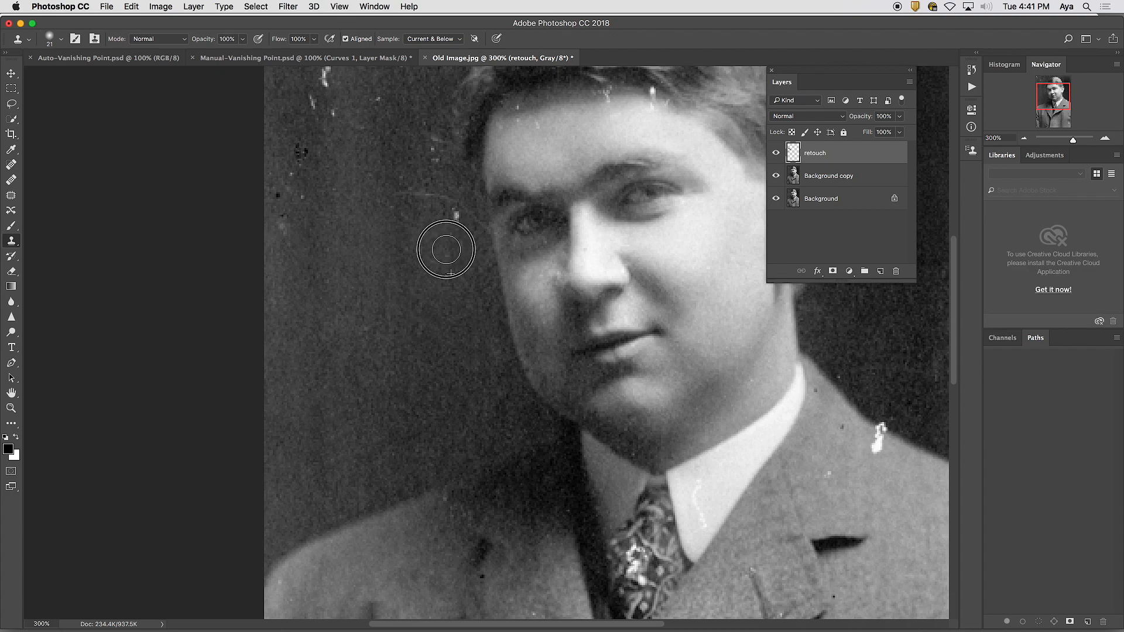
# - Try cloning dabs onto the forehead with Aligned off, undo them, and turn Aligned back on
pyautogui.click(345, 40)
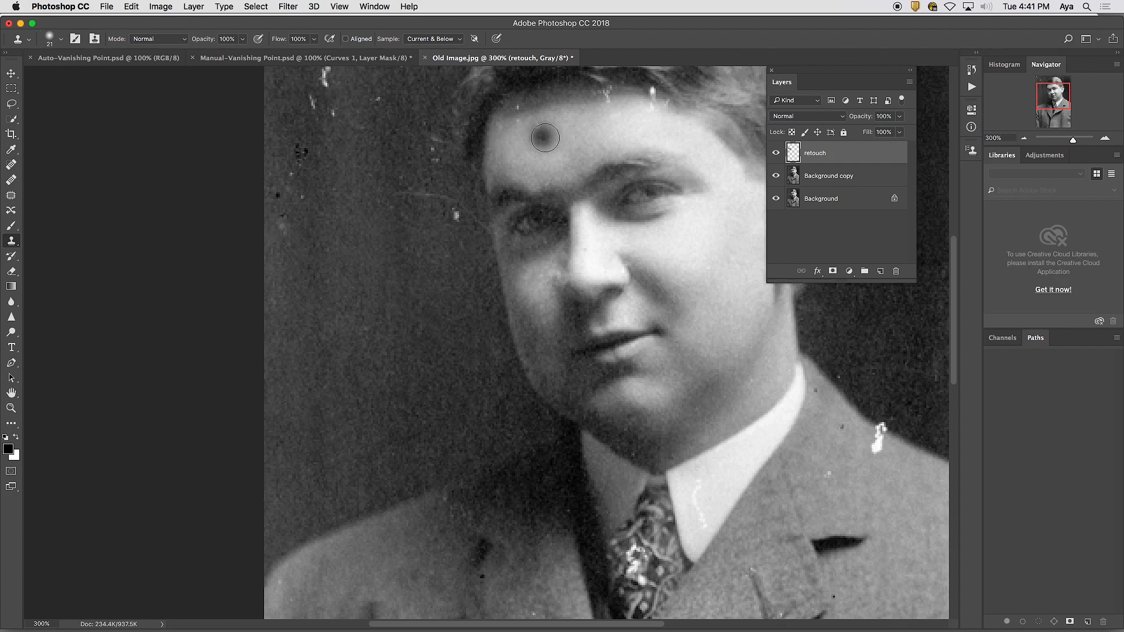
pyautogui.click(536, 136)
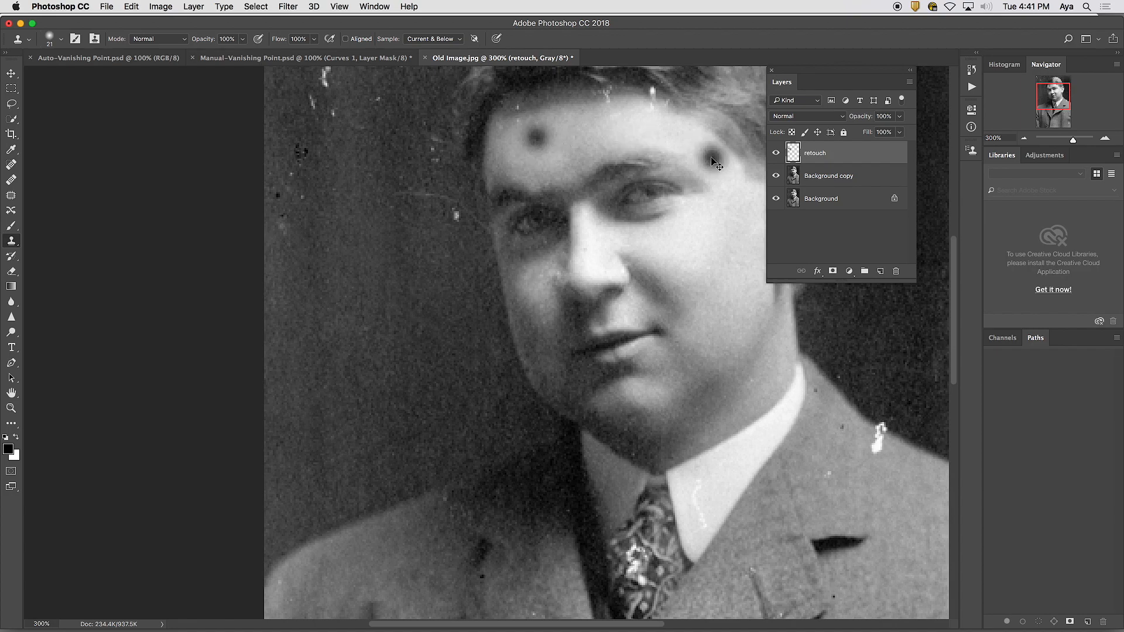
pyautogui.press('super+z')
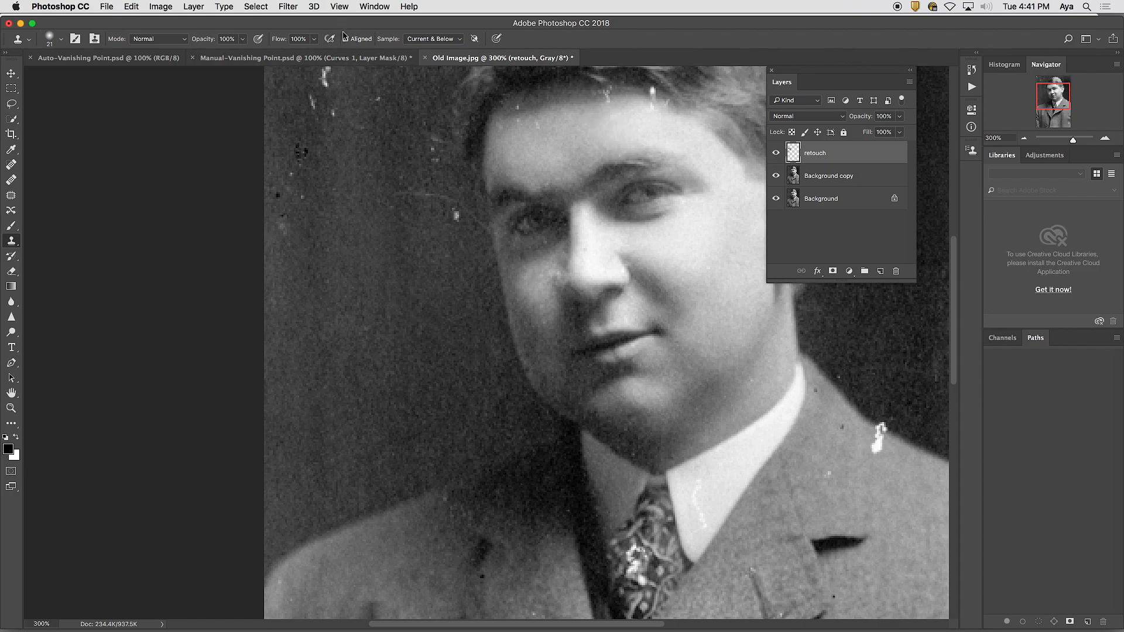
pyautogui.click(346, 39)
# - Clone with aligned sampling across the background beside the jaw, and switch Aligned off and on again
pyautogui.click(297, 398)
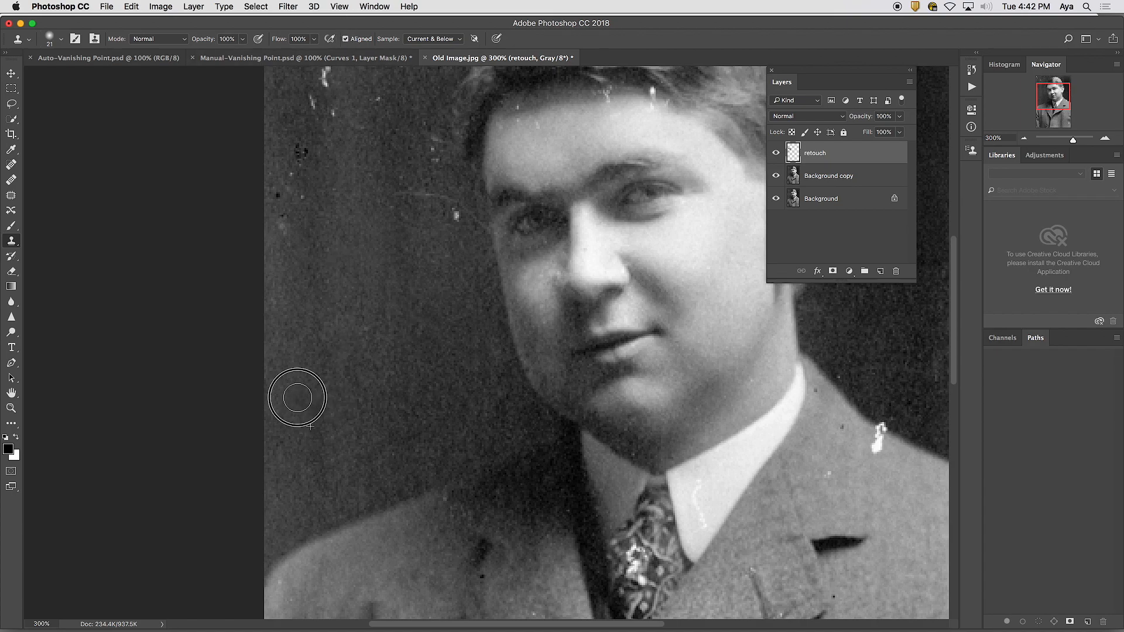
pyautogui.moveTo(298, 398)
pyautogui.mouseDown()
pyautogui.moveTo(368, 340)
pyautogui.moveTo(442, 326)
pyautogui.mouseUp()
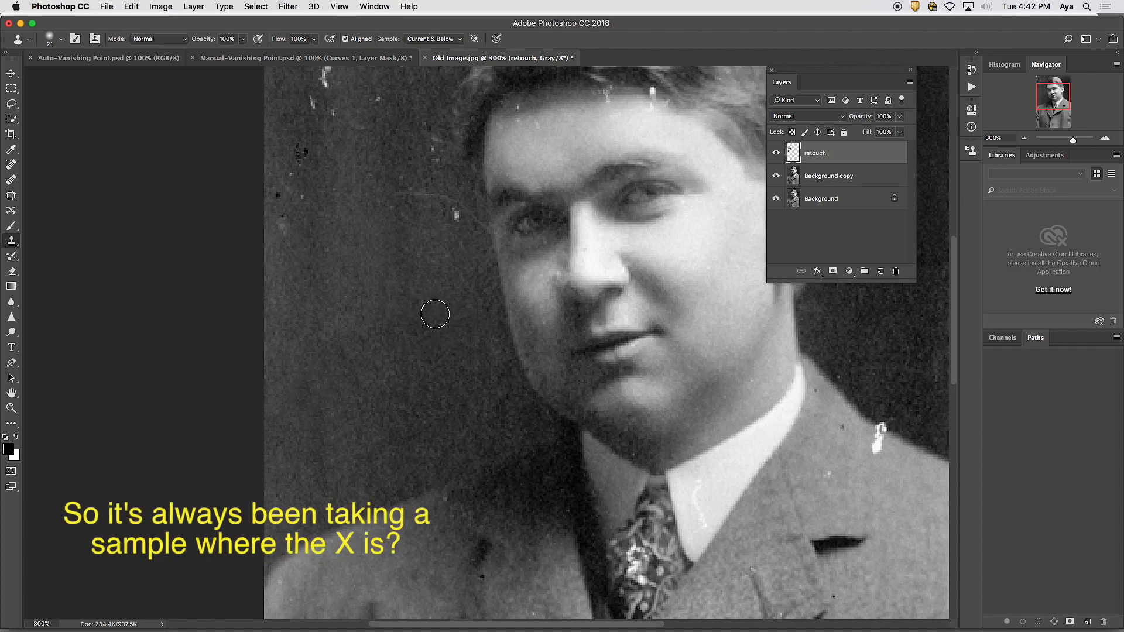
pyautogui.click(345, 39)
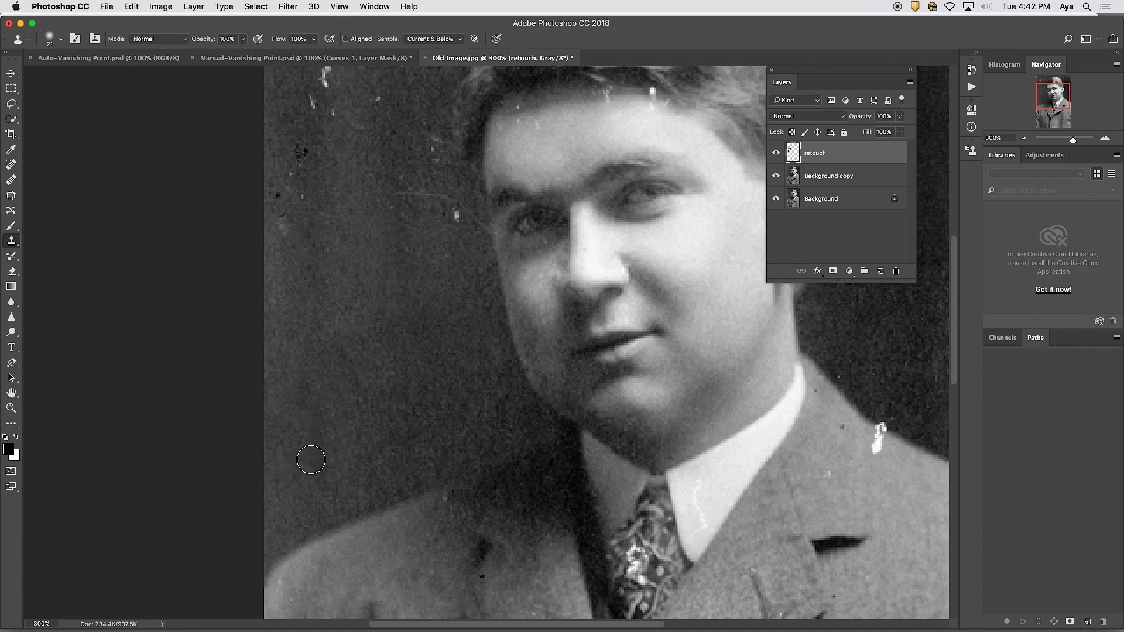
pyautogui.click(346, 39)
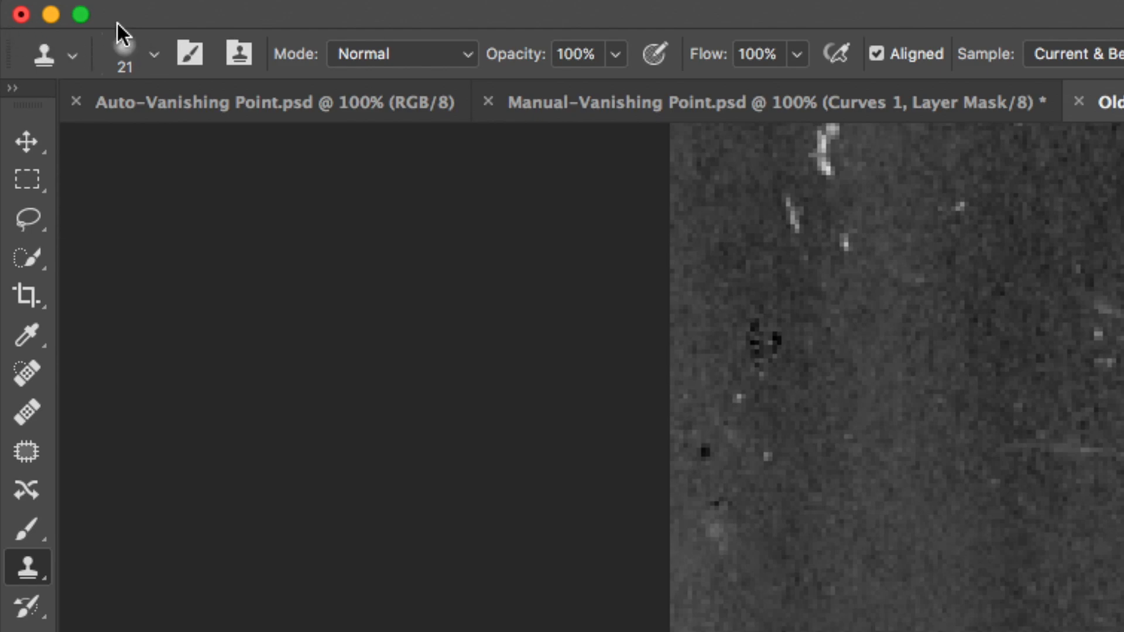
# - Set the clone brush's hardness to 80%, reshape its tip into a tilted ellipse, and try it at the jacket's shoulder edge
pyautogui.click(154, 54)
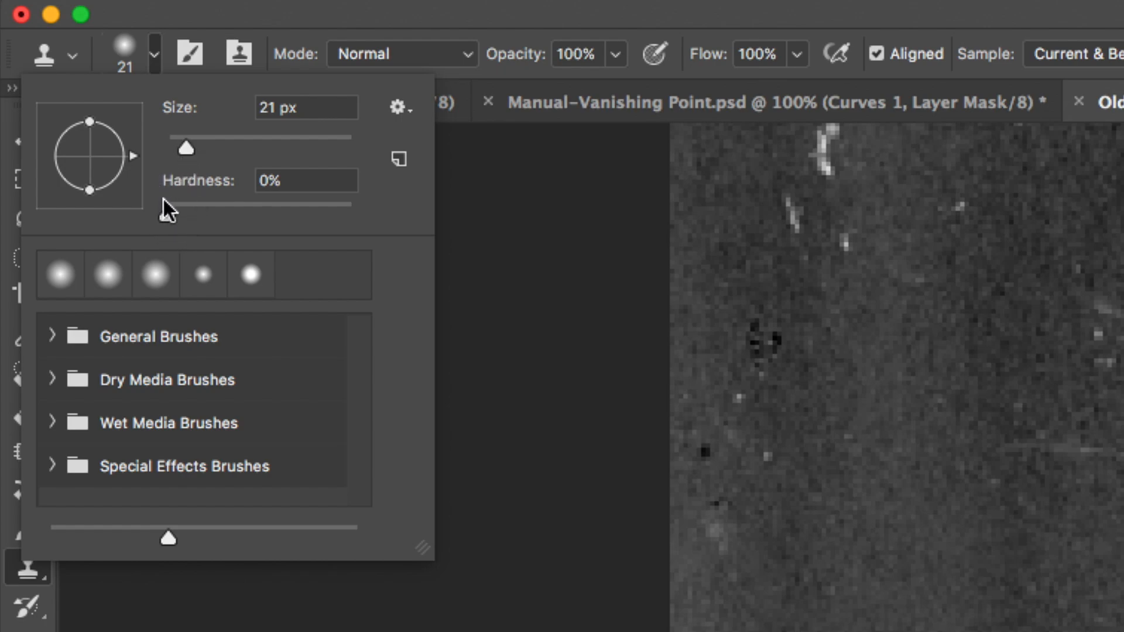
pyautogui.moveTo(167, 215); pyautogui.dragTo(315, 208)
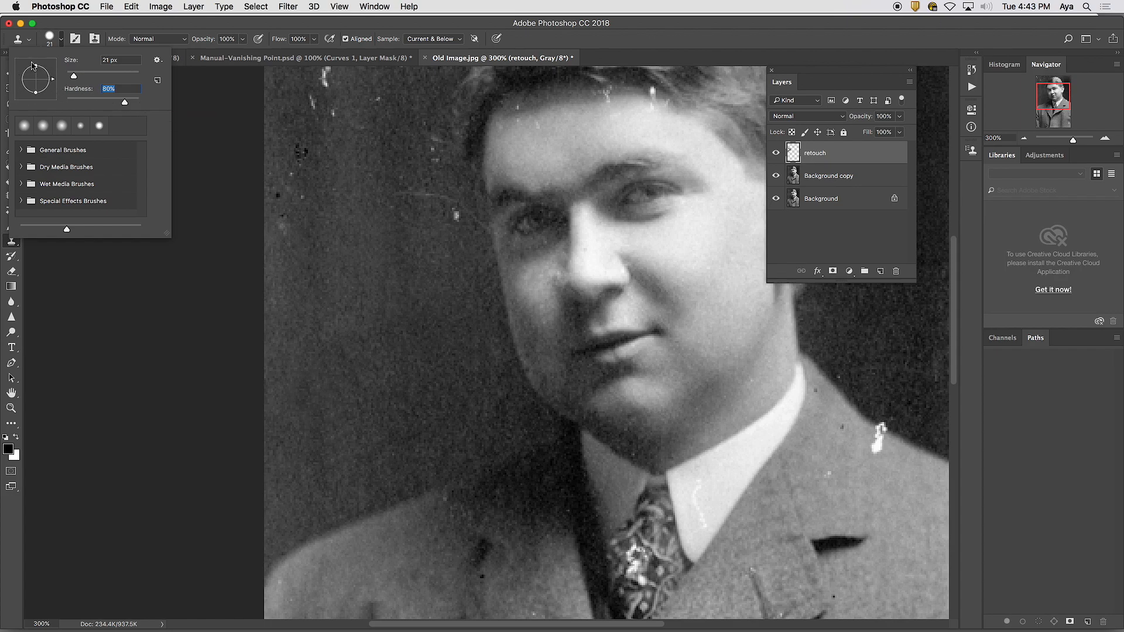
pyautogui.moveTo(52, 82)
pyautogui.mouseDown()
pyautogui.moveTo(53, 70)
pyautogui.moveTo(42, 89)
pyautogui.moveTo(49, 73)
pyautogui.mouseUp()
pyautogui.moveTo(51, 73); pyautogui.dragTo(41, 87)
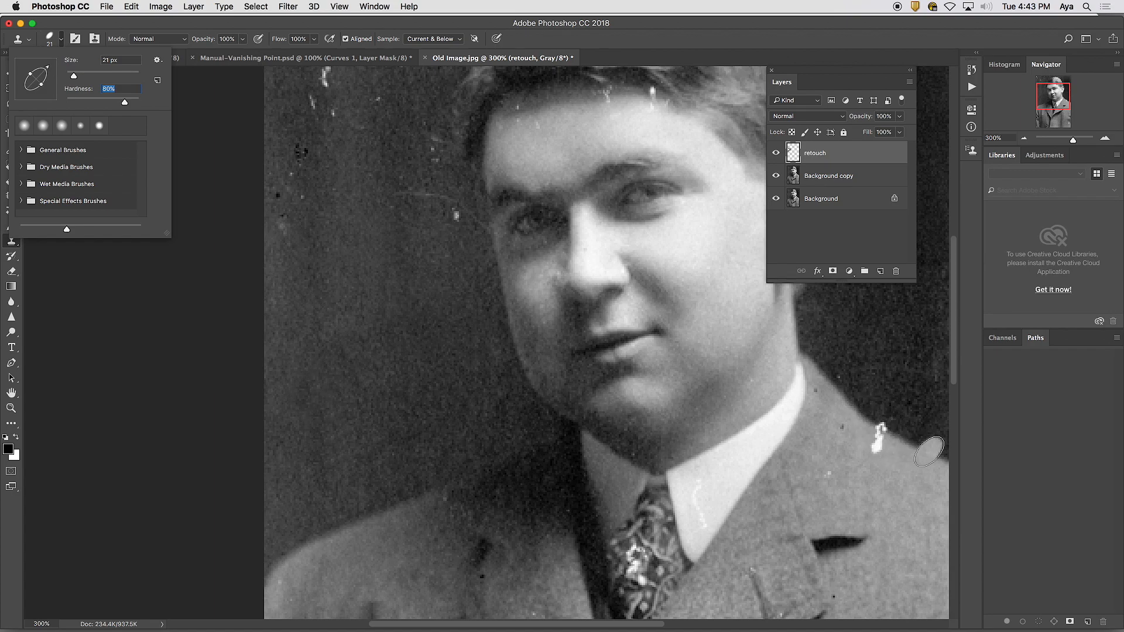
pyautogui.moveTo(881, 446)
pyautogui.mouseDown()
pyautogui.moveTo(889, 436)
pyautogui.moveTo(851, 441)
pyautogui.moveTo(658, 401)
pyautogui.mouseUp()
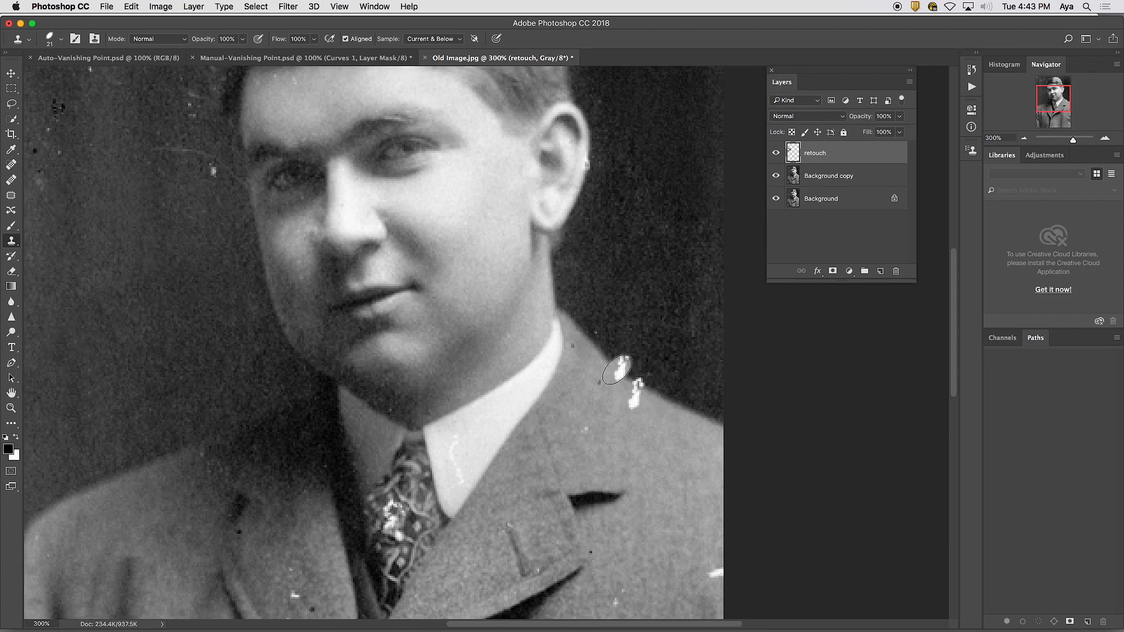
pyautogui.click(619, 368)
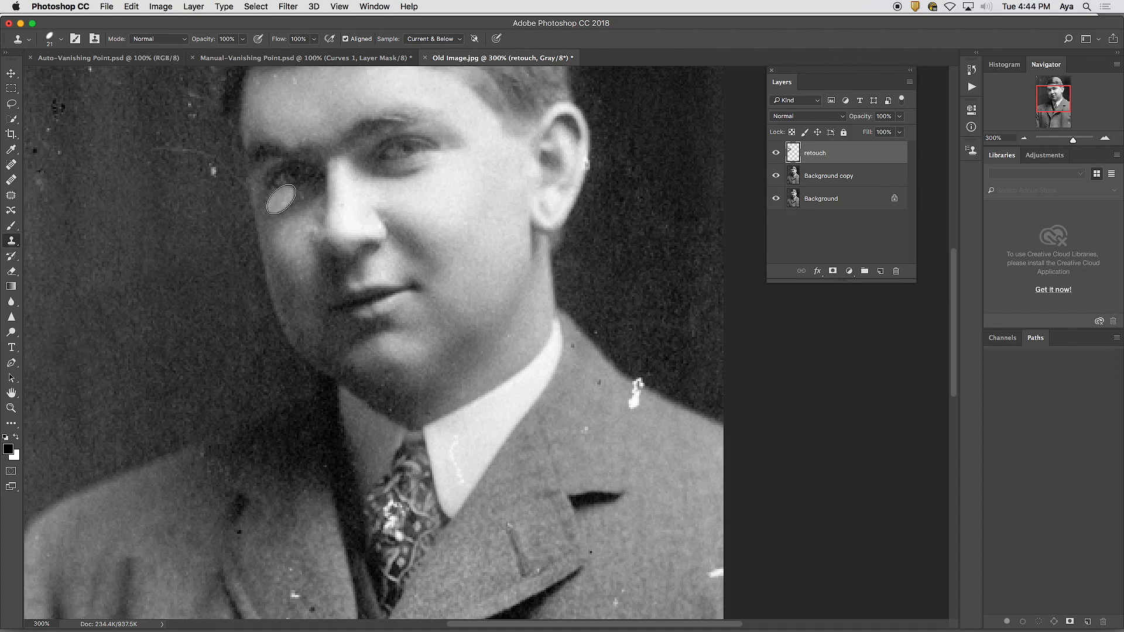
# - Set the clone brush's hardness to 100% and clone a dark background dab onto the cheek beneath the eye
pyautogui.click(61, 39)
pyautogui.moveTo(124, 104); pyautogui.dragTo(187, 105)
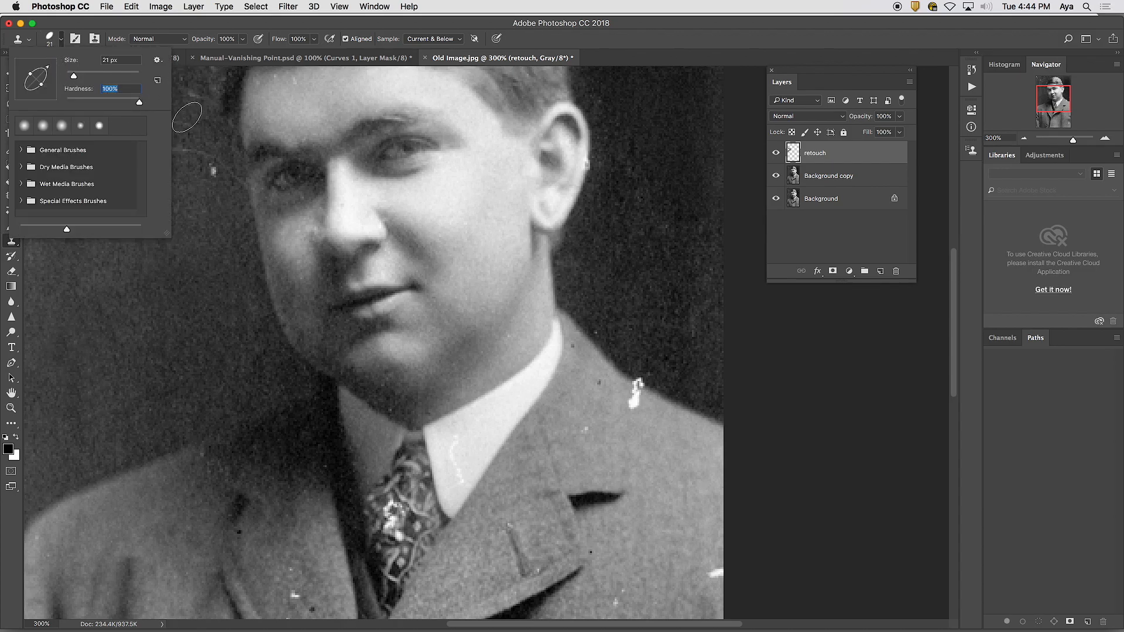
pyautogui.click(137, 341)
pyautogui.click(470, 195)
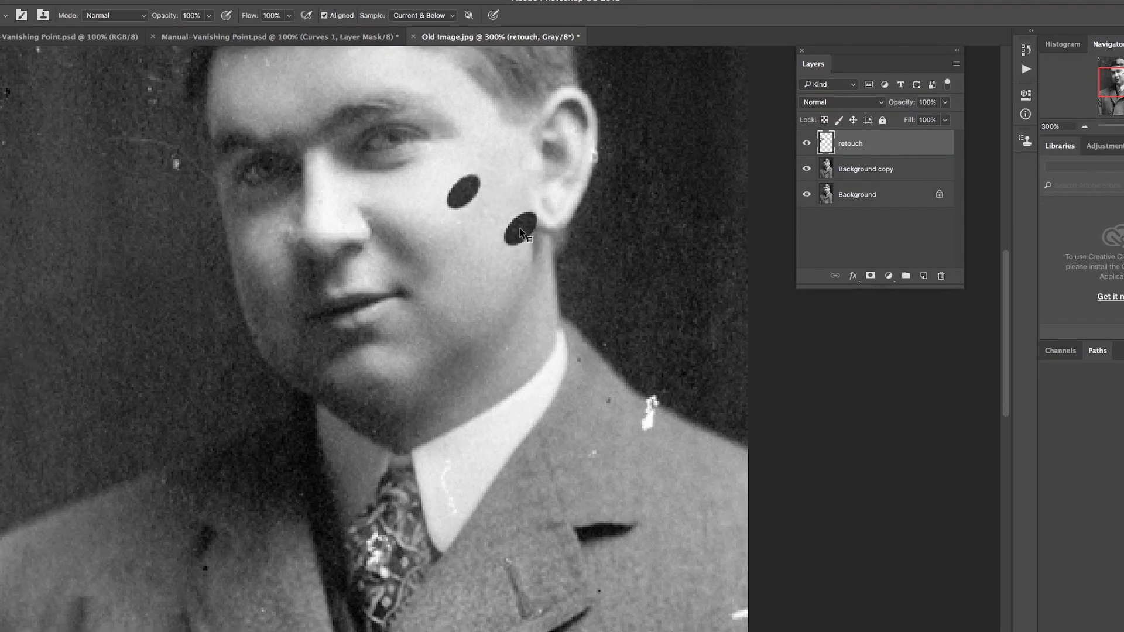
pyautogui.press('super+z')
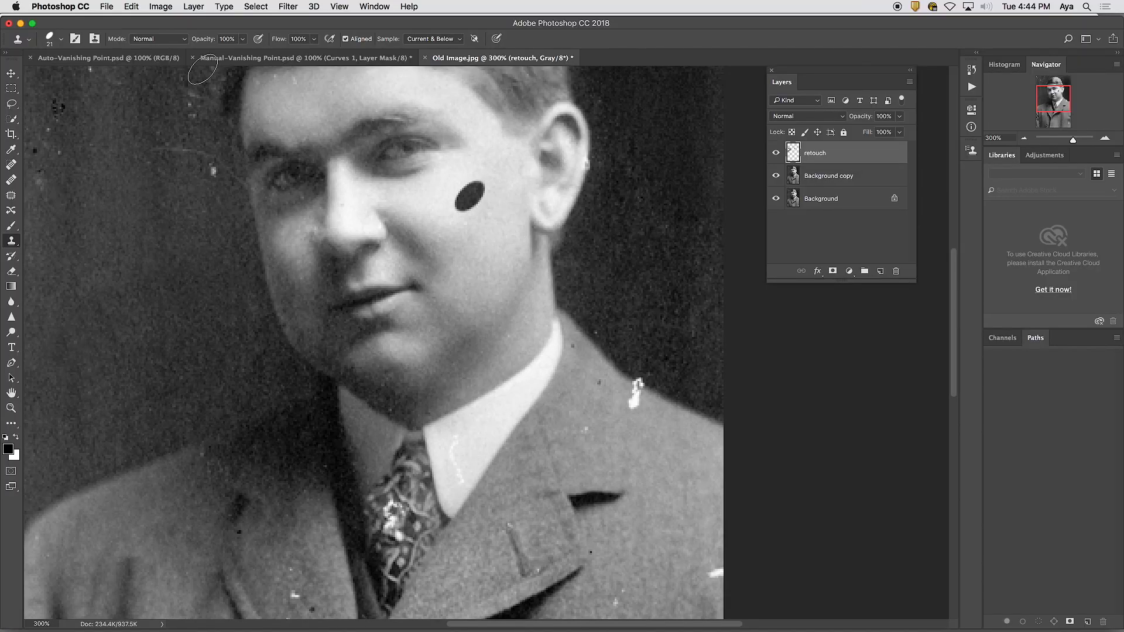
# - Clone comparison dabs onto the cheek with a fully softened brush and with hardness set to 83%
pyautogui.click(61, 39)
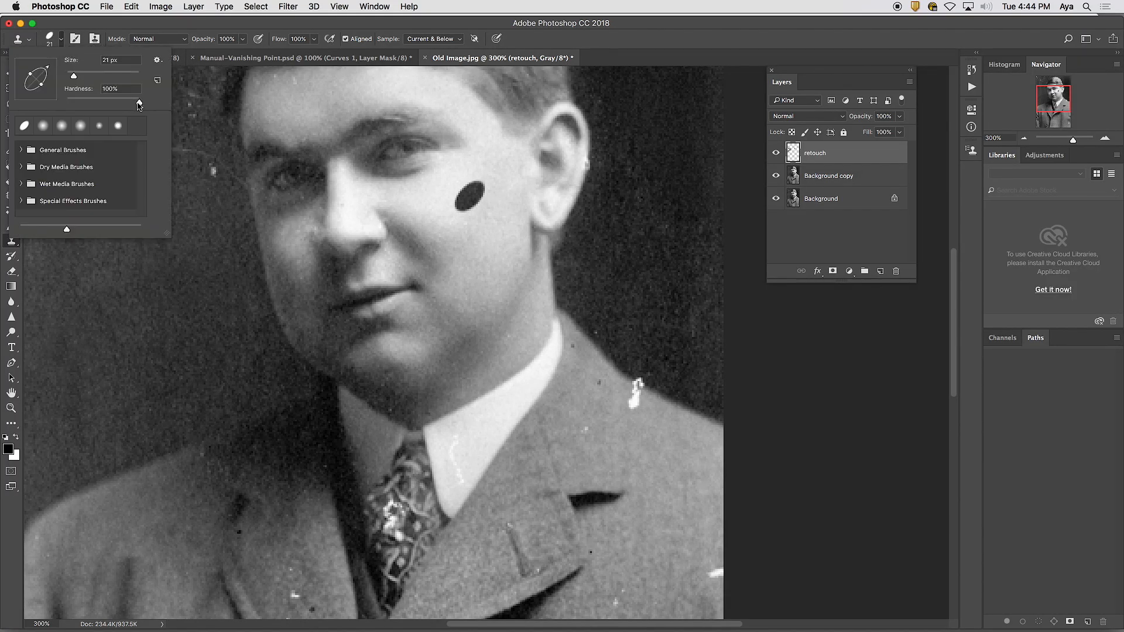
pyautogui.moveTo(139, 103); pyautogui.dragTo(39, 100)
pyautogui.click(483, 232)
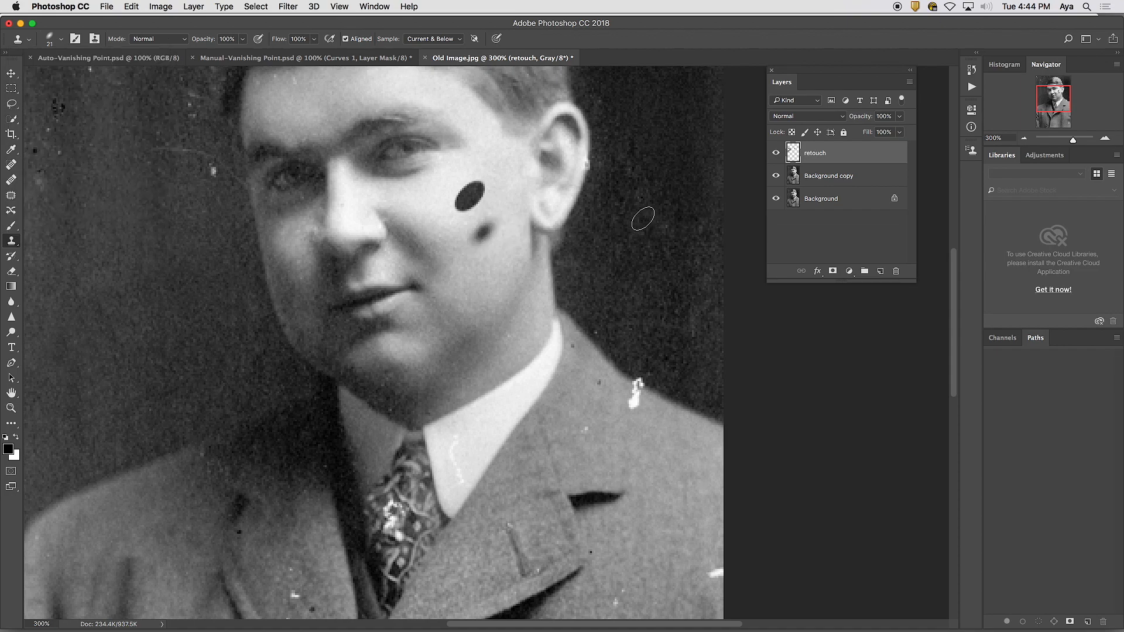
pyautogui.click(517, 231)
pyautogui.click(61, 38)
pyautogui.moveTo(66, 104); pyautogui.dragTo(129, 107)
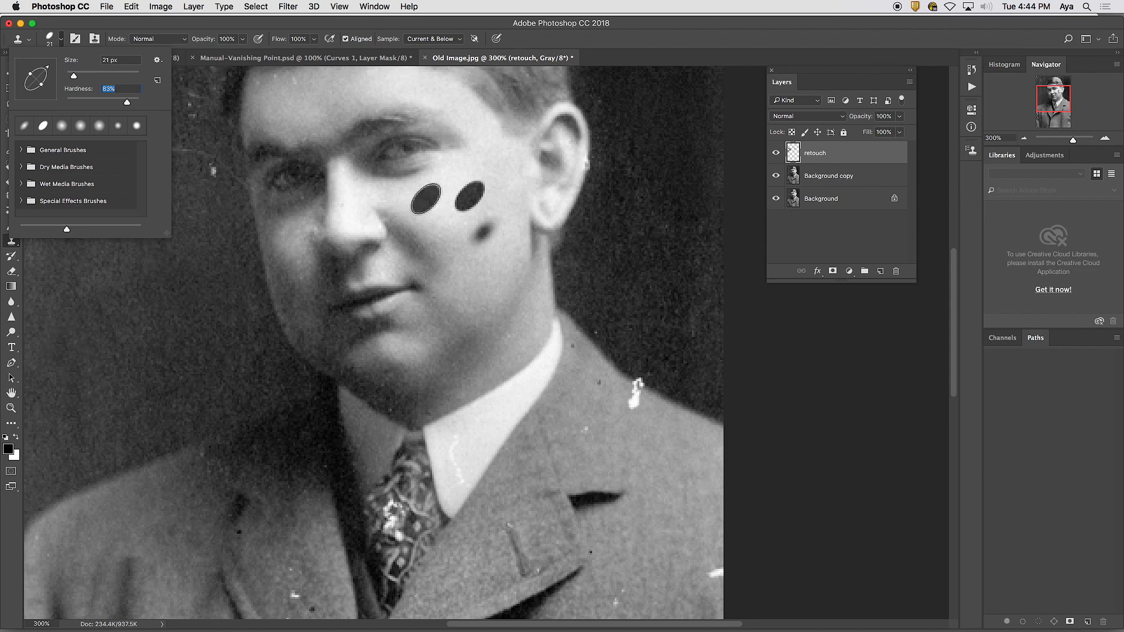
pyautogui.click(429, 201)
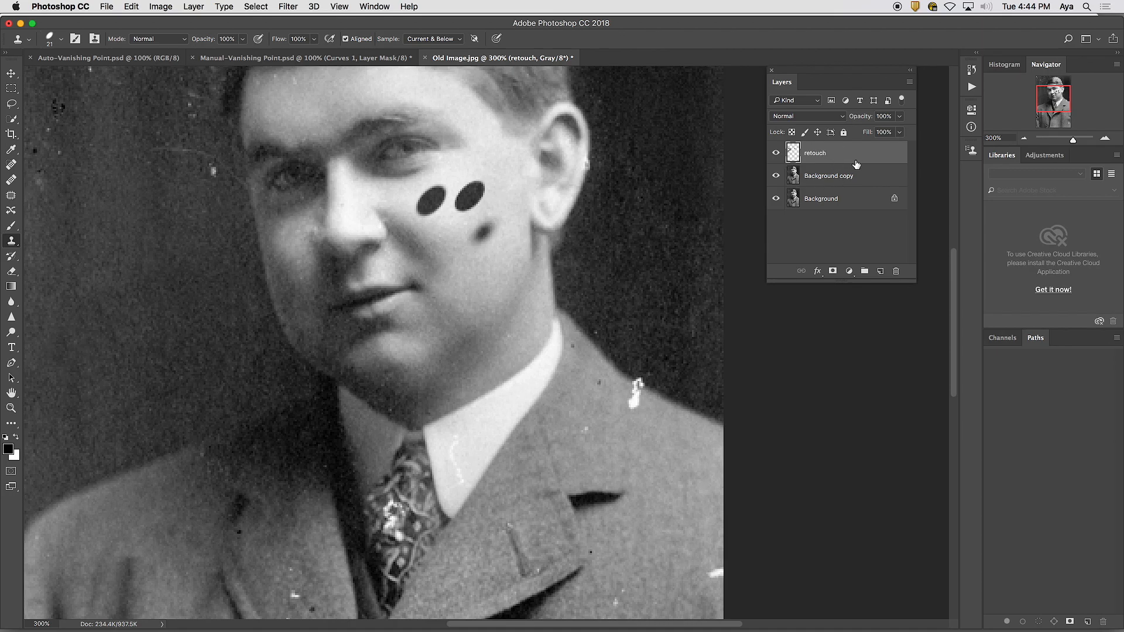
# - Toggle the retouch layer, then hide and restore both background layers to inspect the cloned strokes in isolation
pyautogui.click(776, 154)
pyautogui.click(776, 153)
pyautogui.click(776, 176)
pyautogui.click(777, 199)
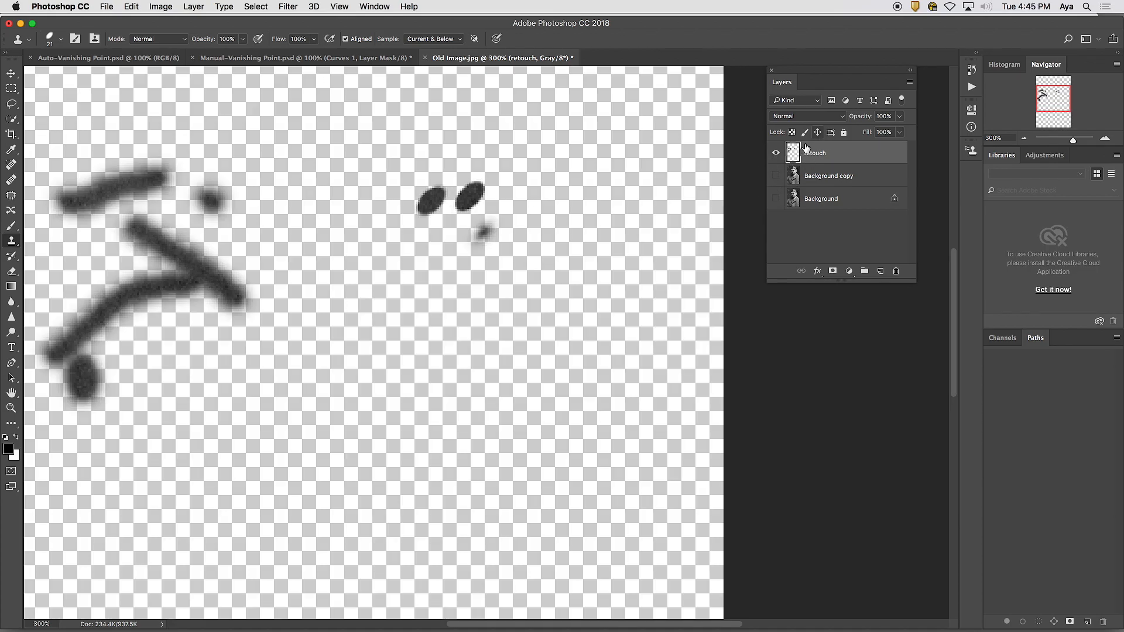
pyautogui.click(397, 188)
pyautogui.click(776, 176)
pyautogui.click(776, 199)
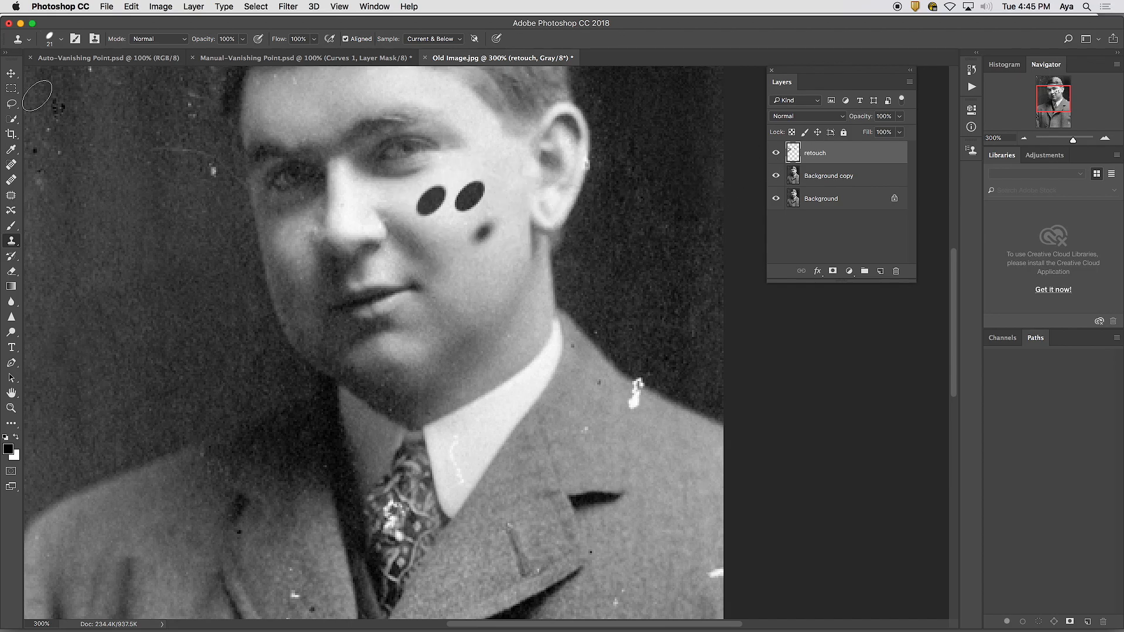
# - Lasso the three test dabs on the cheek and delete them from the retouch layer
pyautogui.click(11, 104)
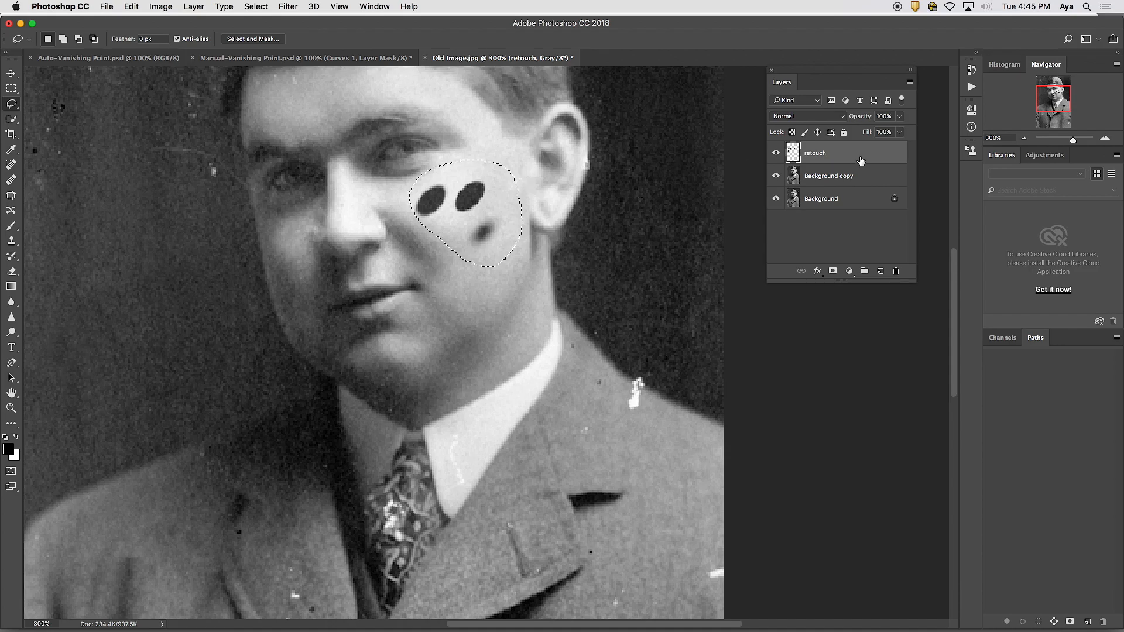
pyautogui.click(775, 175)
pyautogui.click(776, 200)
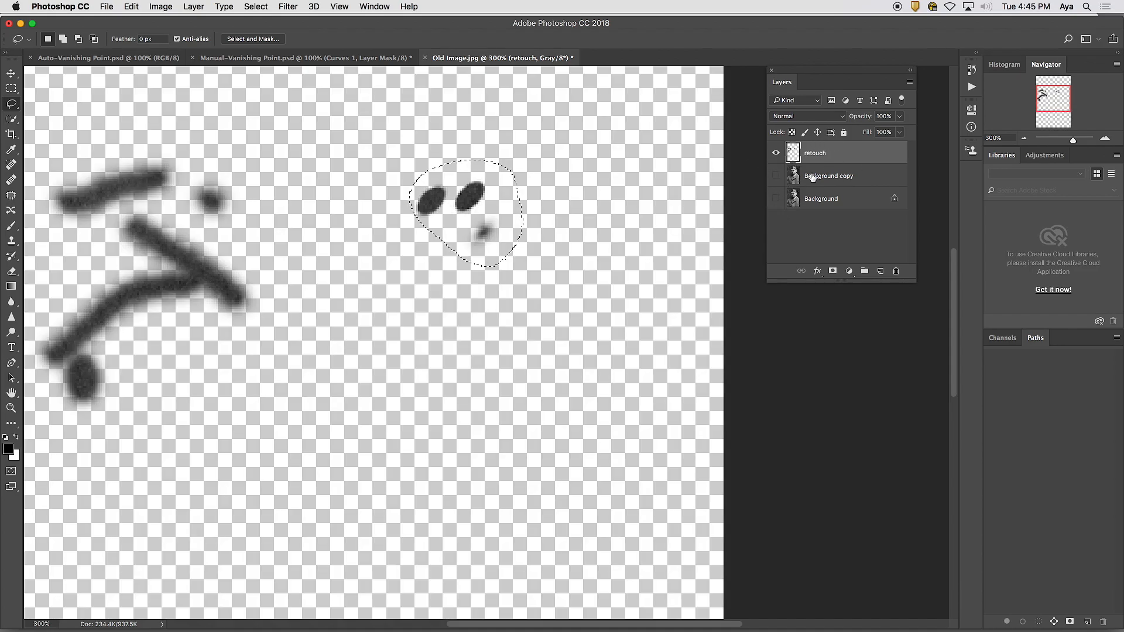
pyautogui.moveTo(773, 196); pyautogui.dragTo(773, 179)
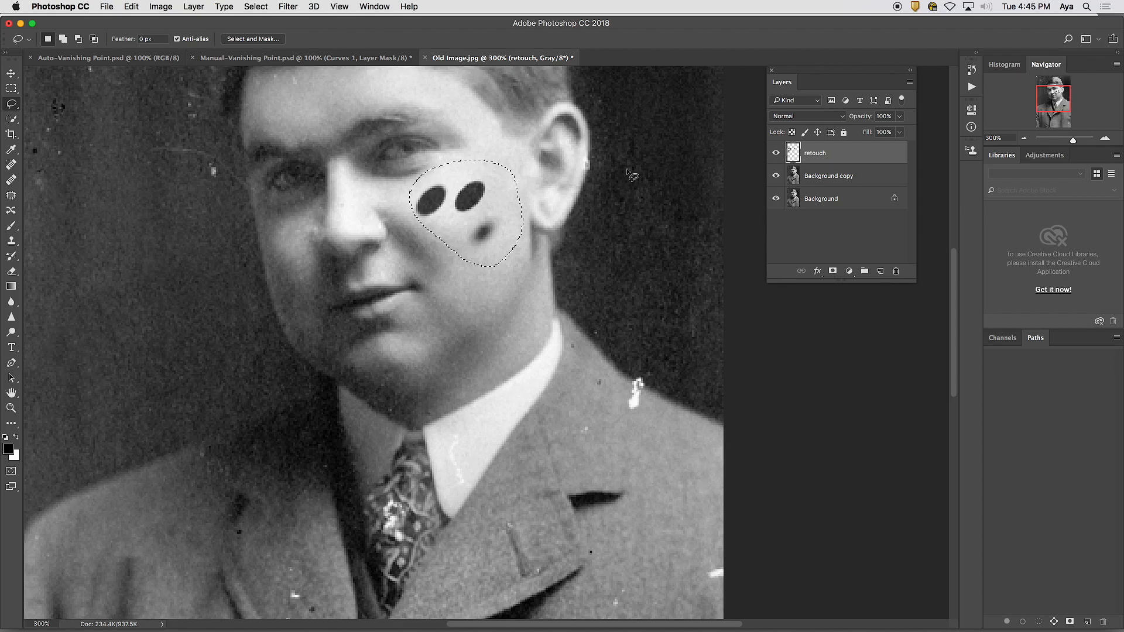
pyautogui.press('Delete')
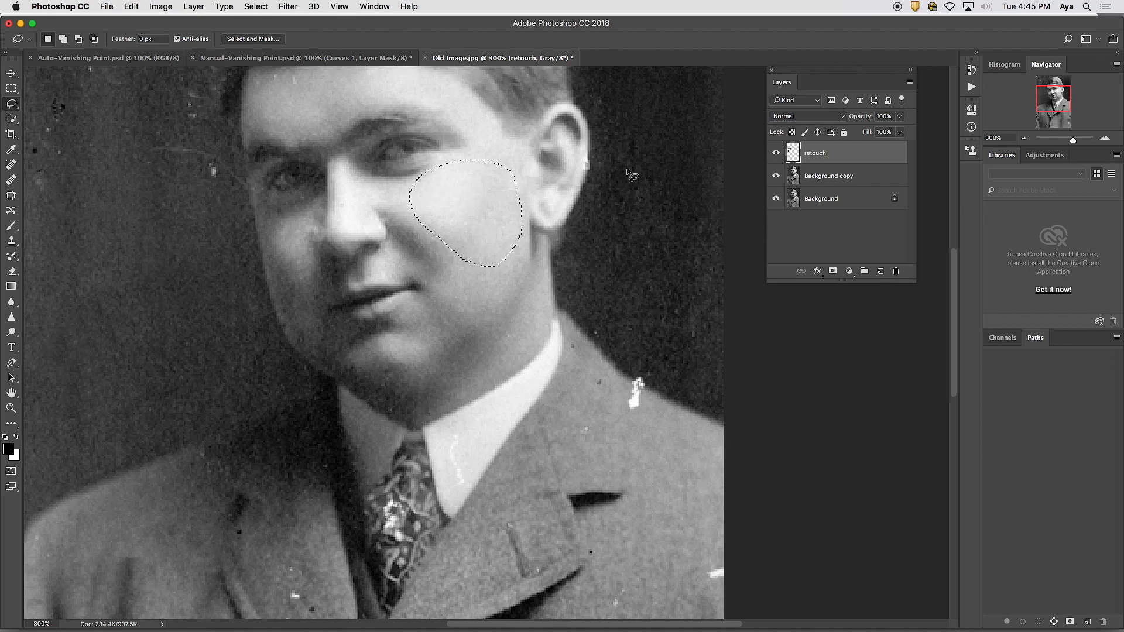
# - Hide and restore both background layers to check the remaining strokes on the retouch layer
pyautogui.click(775, 176)
pyautogui.click(776, 199)
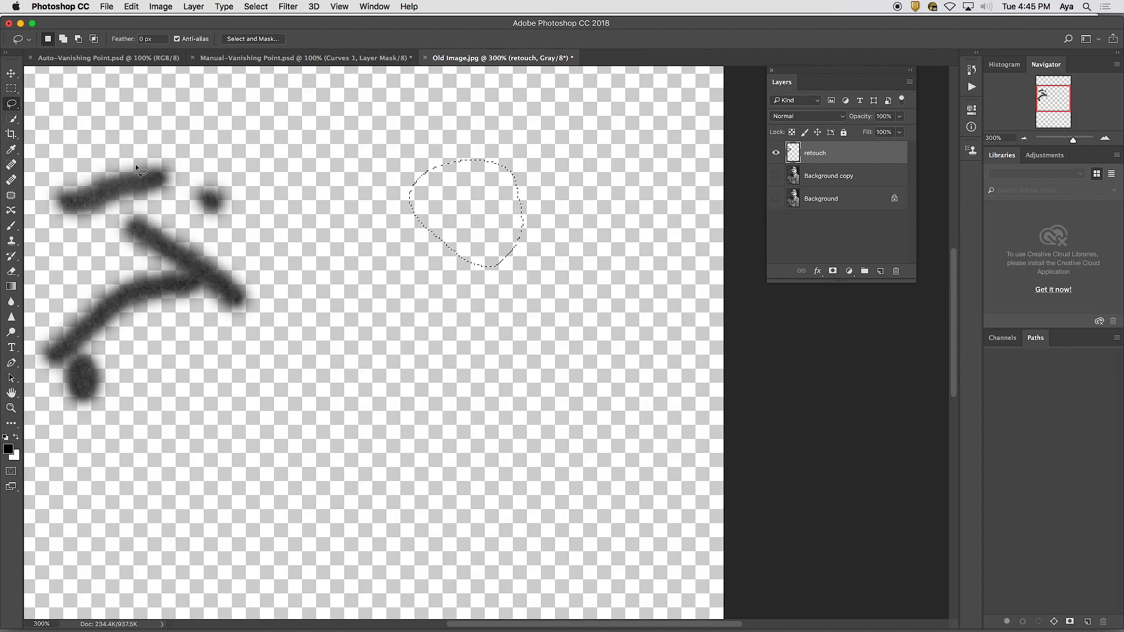
pyautogui.click(776, 176)
pyautogui.click(776, 199)
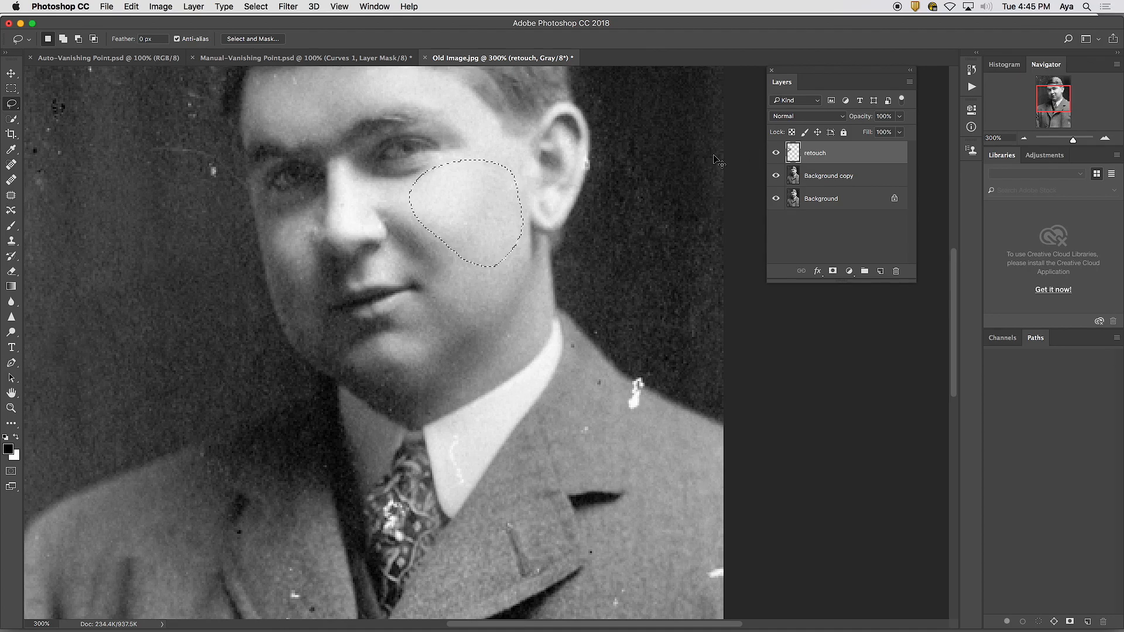
# - Reshape the Clone Stamp tip to a circle, compare it at the damaged shoulder edge, and return it to a tilted ellipse
pyautogui.press('super+minus')
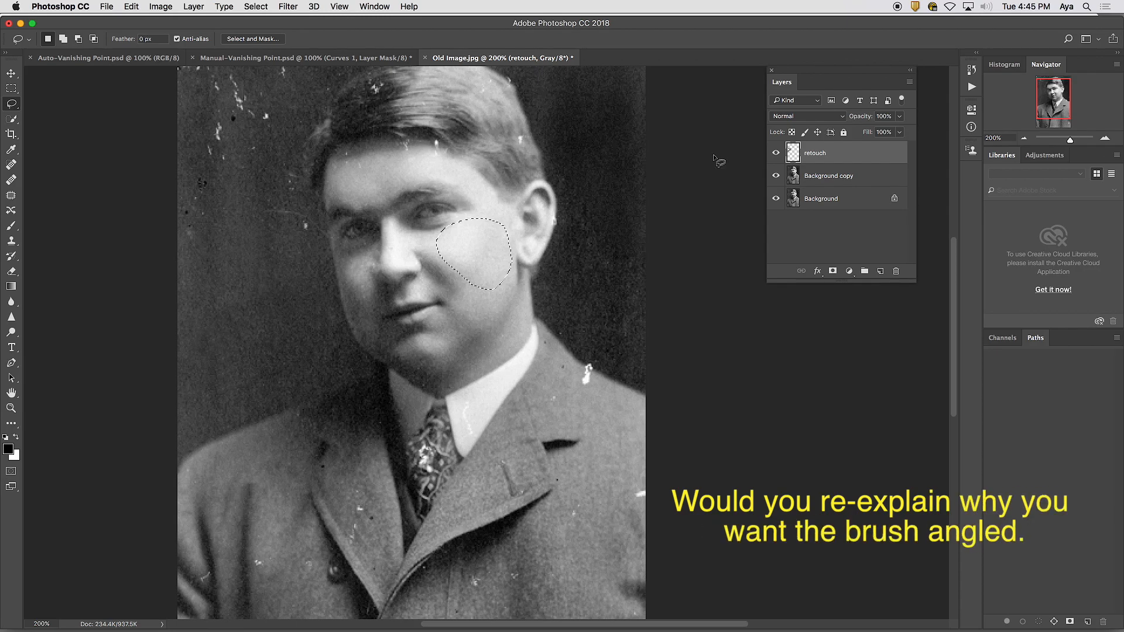
pyautogui.click(872, 235)
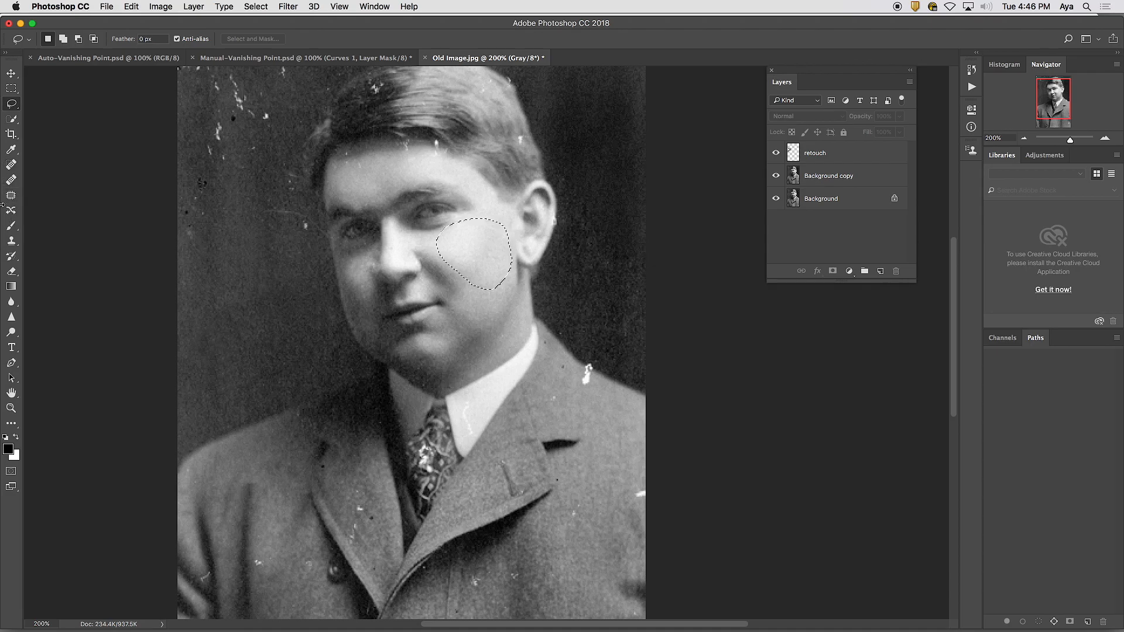
pyautogui.click(11, 241)
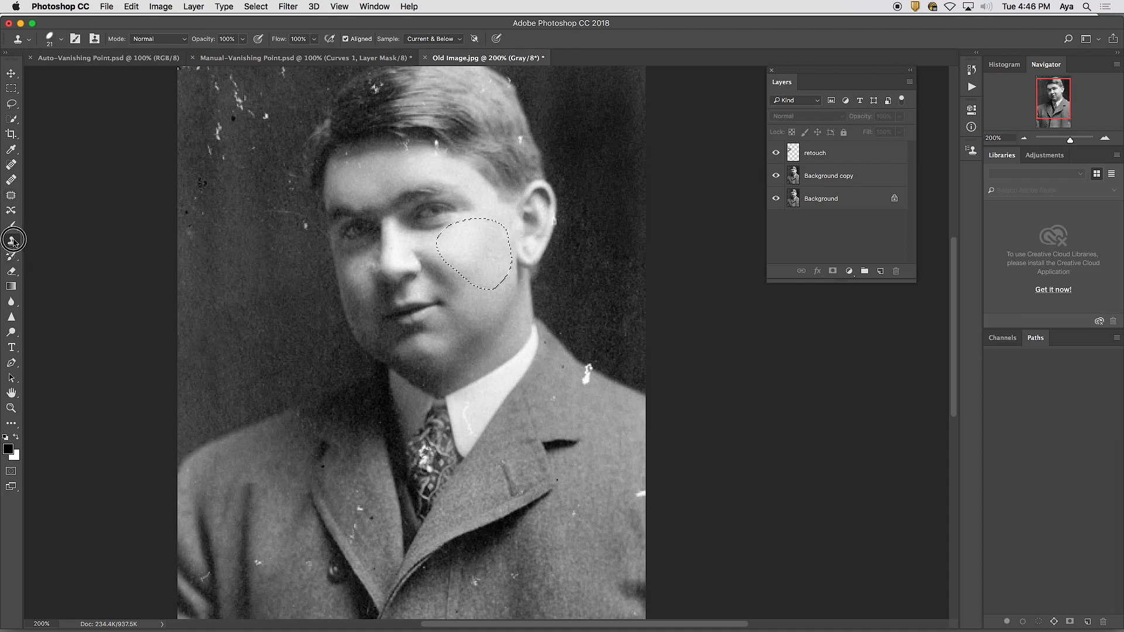
pyautogui.click(54, 39)
pyautogui.moveTo(48, 86); pyautogui.dragTo(47, 90)
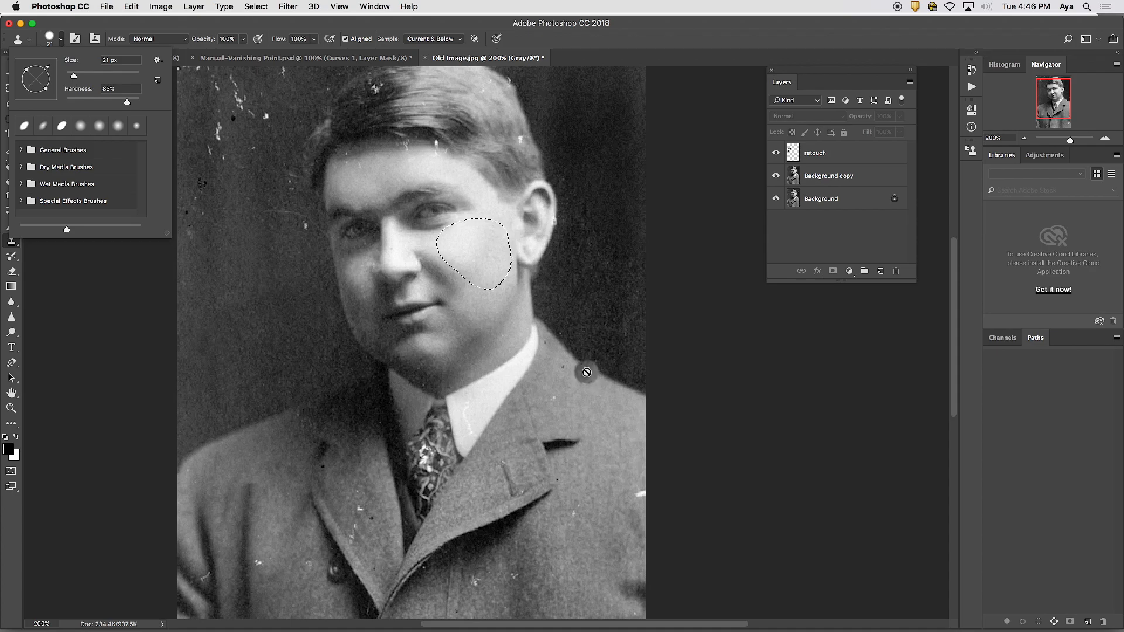
pyautogui.click(587, 373)
pyautogui.moveTo(44, 90); pyautogui.dragTo(51, 69)
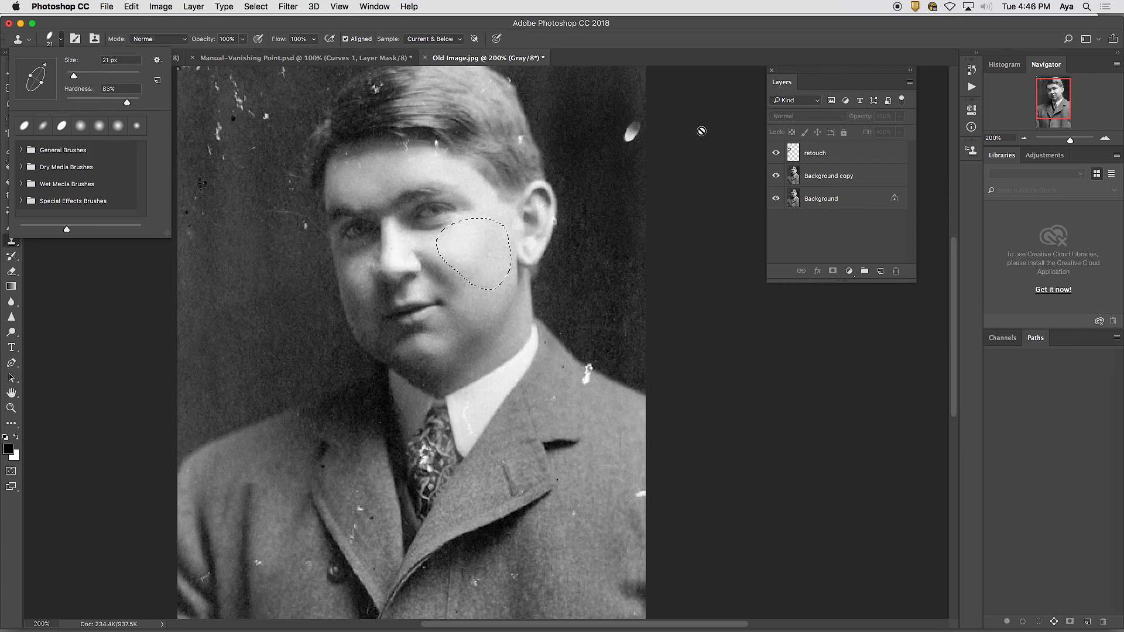
pyautogui.click(688, 39)
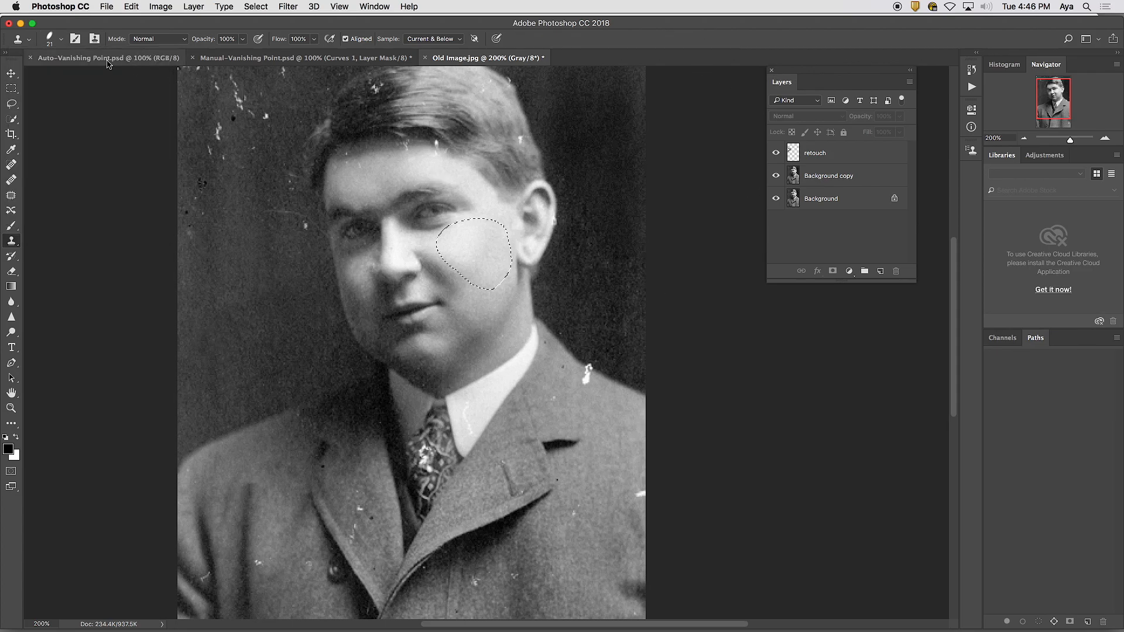
# - Look through the General and Dry Media brush folders and adjust the clone brush's elliptical tip
pyautogui.click(57, 40)
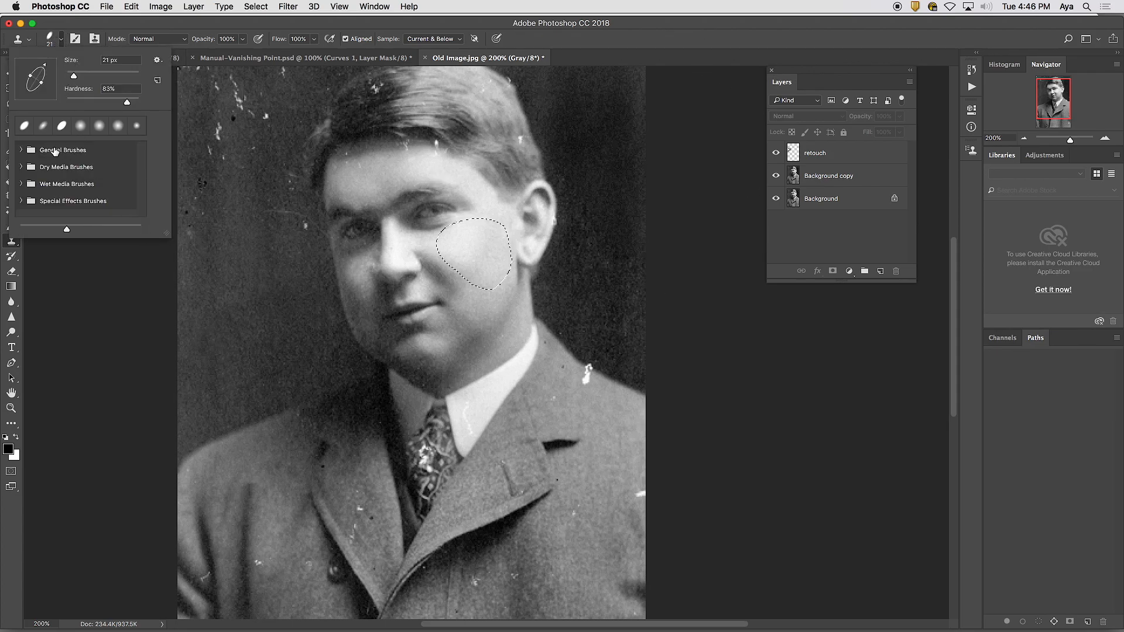
pyautogui.click(19, 151)
pyautogui.click(22, 150)
pyautogui.click(23, 167)
pyautogui.click(23, 167)
pyautogui.moveTo(41, 85); pyautogui.dragTo(43, 88)
pyautogui.click(654, 47)
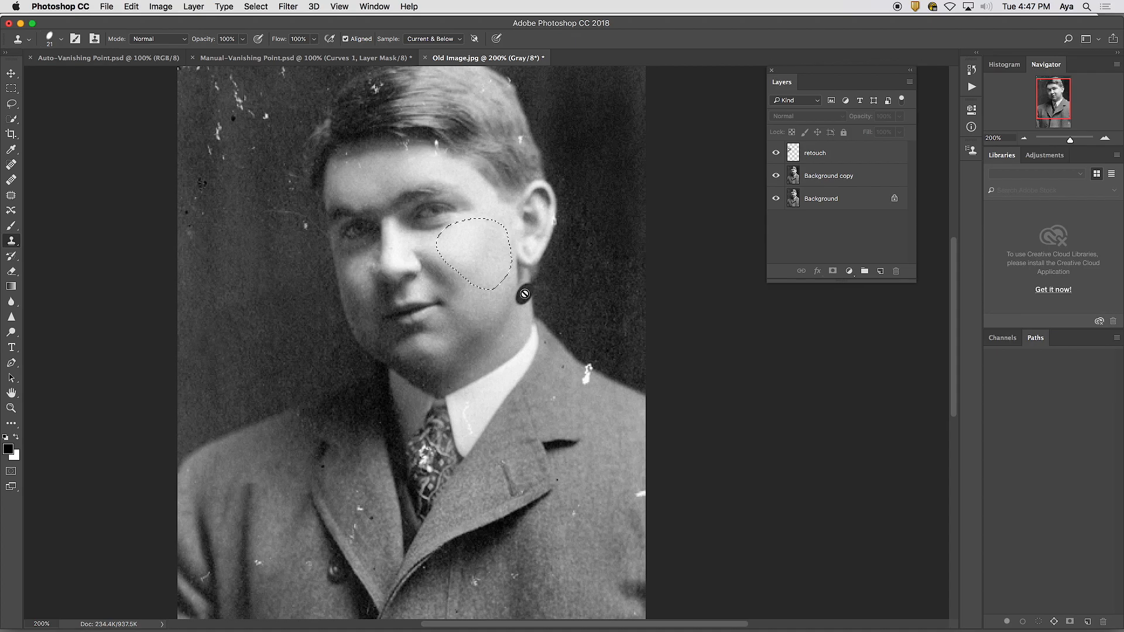
# - Clear the cheek selection and ready the Spot Healing Brush on the retouch layer with a 20 px tip
pyautogui.press('super+d')
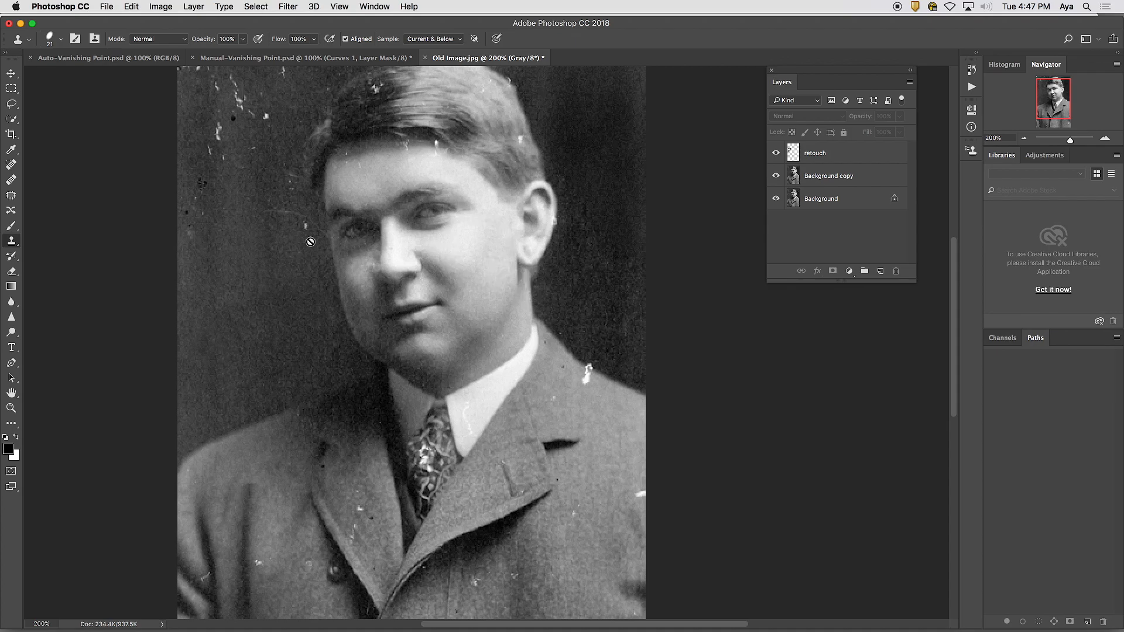
pyautogui.click(16, 169)
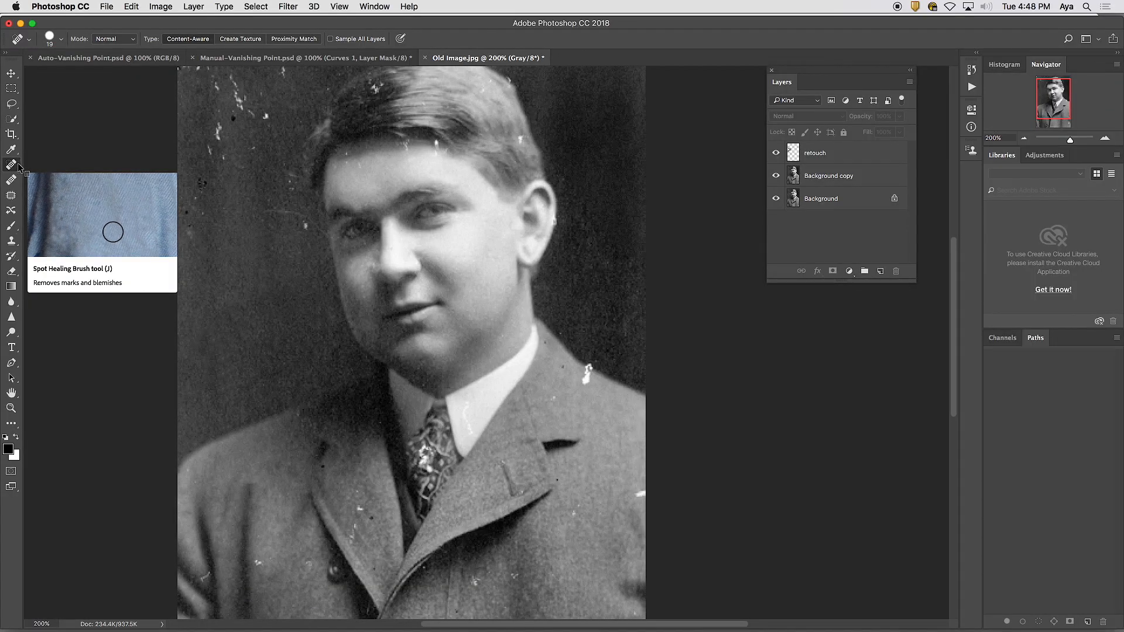
pyautogui.click(841, 153)
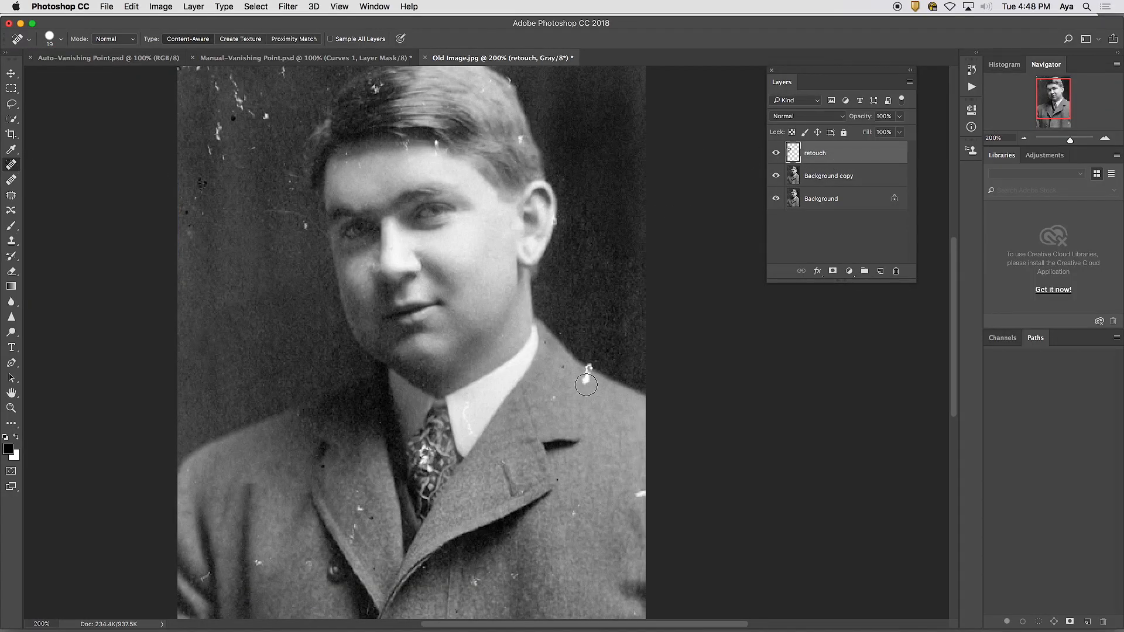
pyautogui.press(']')
# - Try to spot-heal the white speck in the background beside the face on the retouch layer
pyautogui.click(301, 222)
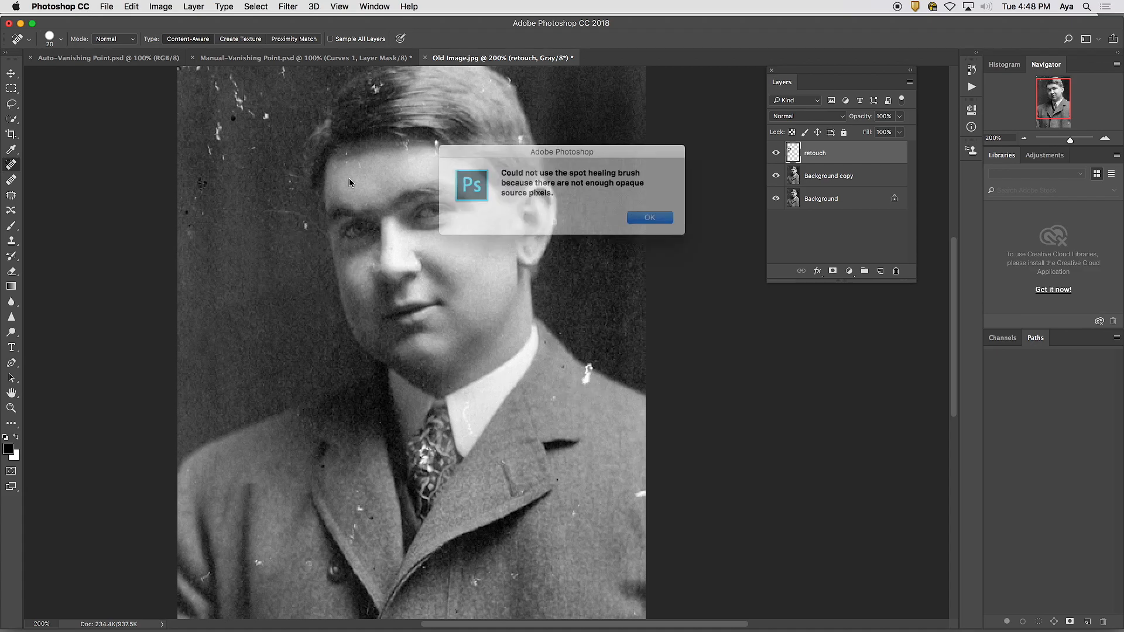
pyautogui.click(649, 217)
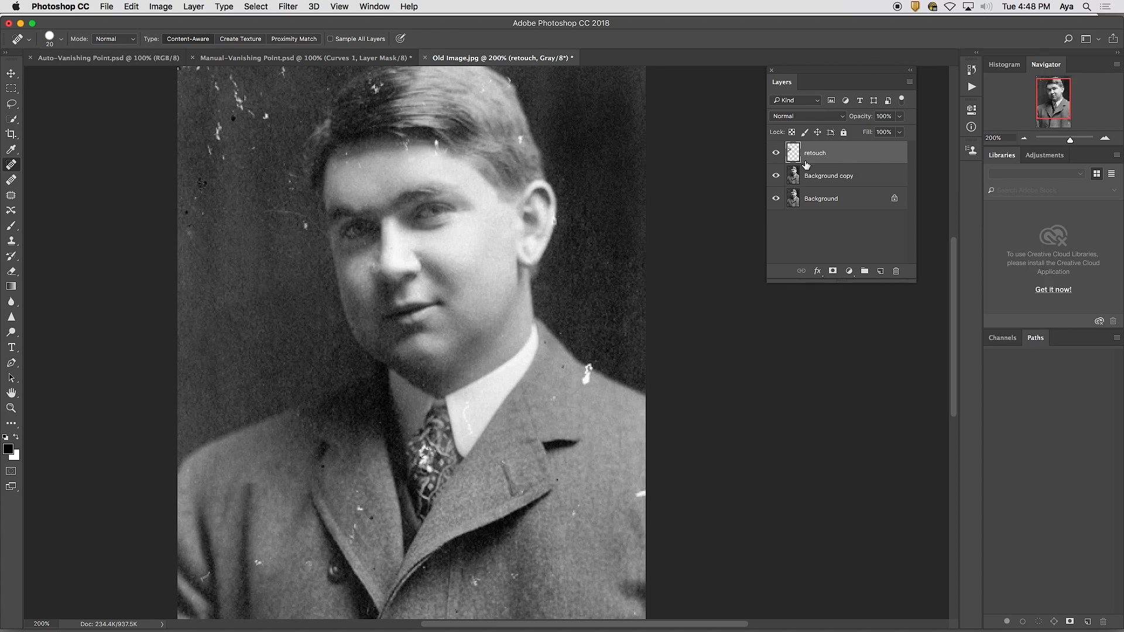
pyautogui.click(295, 219)
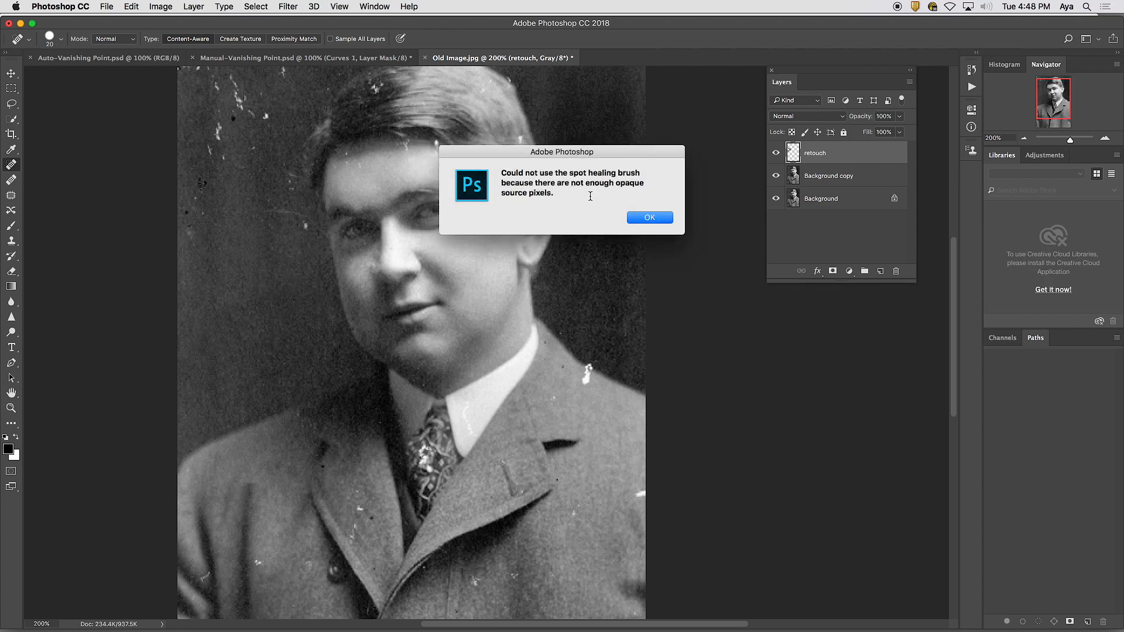
pyautogui.click(634, 216)
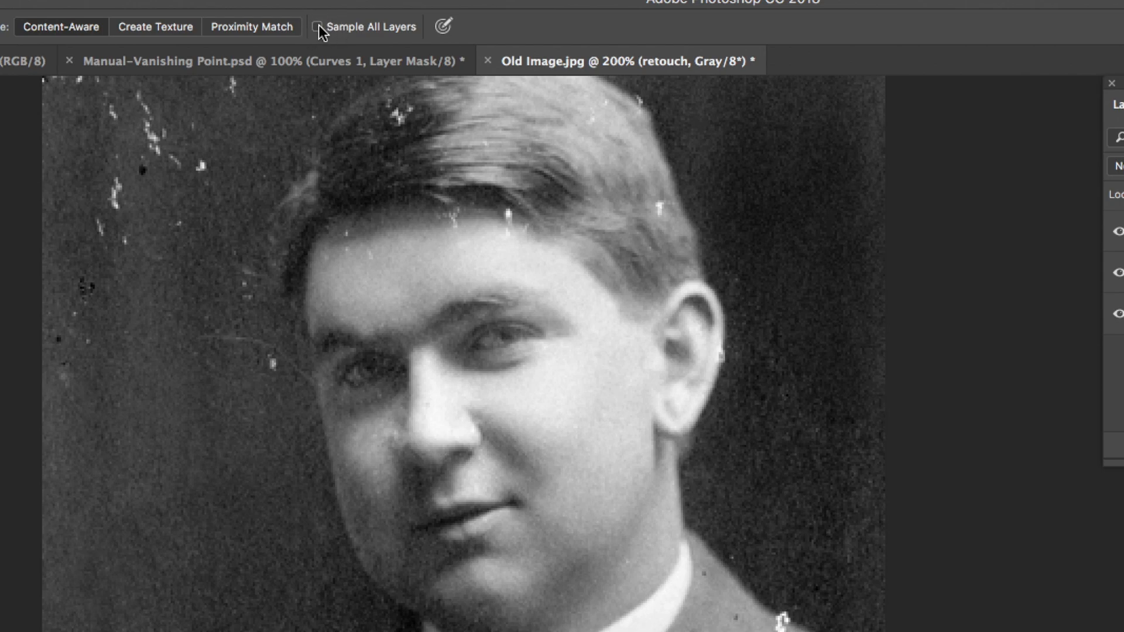
# - Turn on Sample All Layers and spot-heal the white and black specks and the scratch beside the face with a 9 px brush
pyautogui.click(318, 27)
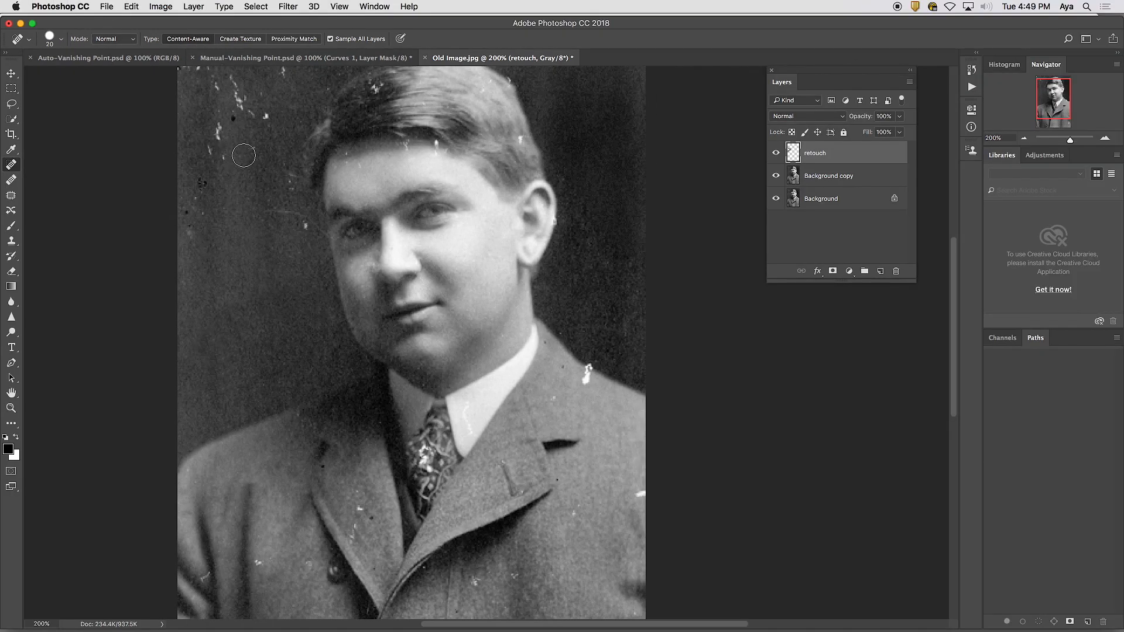
pyautogui.press('[')
pyautogui.moveTo(220, 124); pyautogui.dragTo(211, 153)
pyautogui.click(201, 183)
pyautogui.click(201, 213)
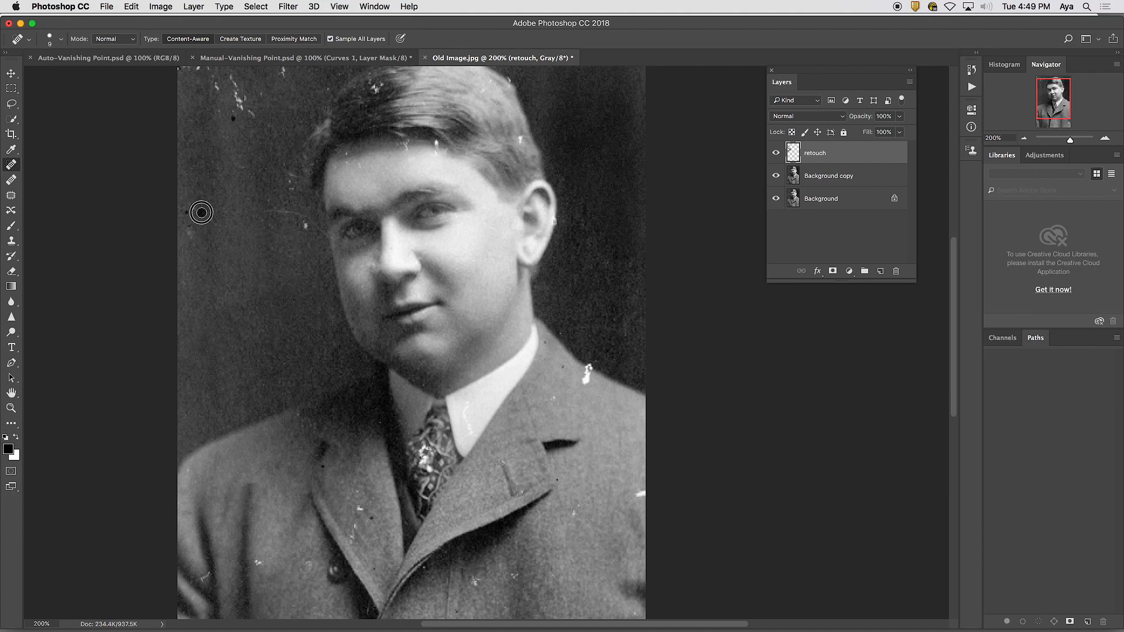
pyautogui.click(187, 213)
pyautogui.moveTo(190, 226); pyautogui.dragTo(193, 228)
pyautogui.moveTo(267, 211); pyautogui.dragTo(304, 224)
# - Spot-heal the faint specks beside the temple and the black spot in the background near the photo's upper left
pyautogui.press('super+plus')
pyautogui.press('super+plus')
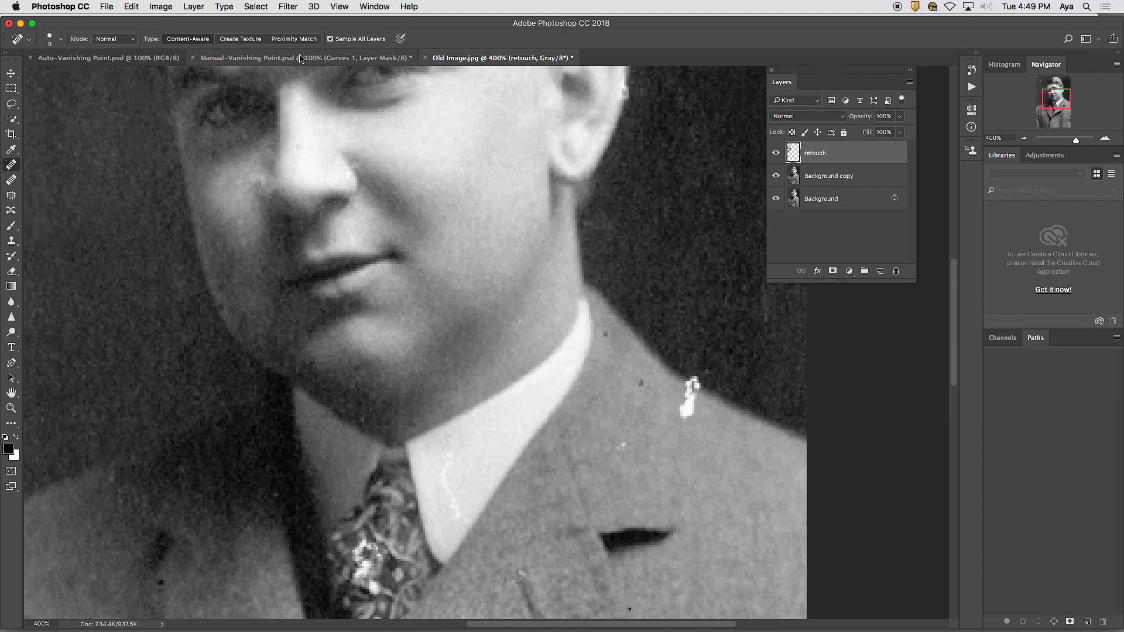
pyautogui.moveTo(302, 132)
pyautogui.mouseDown()
pyautogui.moveTo(519, 269)
pyautogui.moveTo(559, 317)
pyautogui.mouseUp()
pyautogui.moveTo(421, 145); pyautogui.dragTo(459, 221)
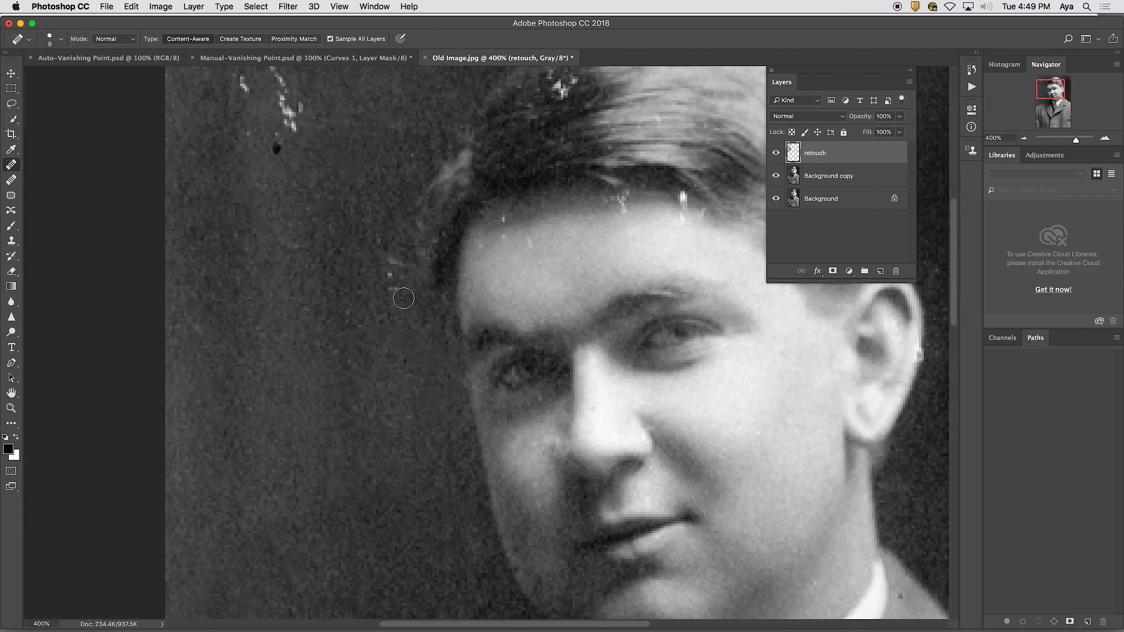
pyautogui.click(396, 291)
pyautogui.moveTo(404, 136); pyautogui.dragTo(442, 231)
pyautogui.click(315, 237)
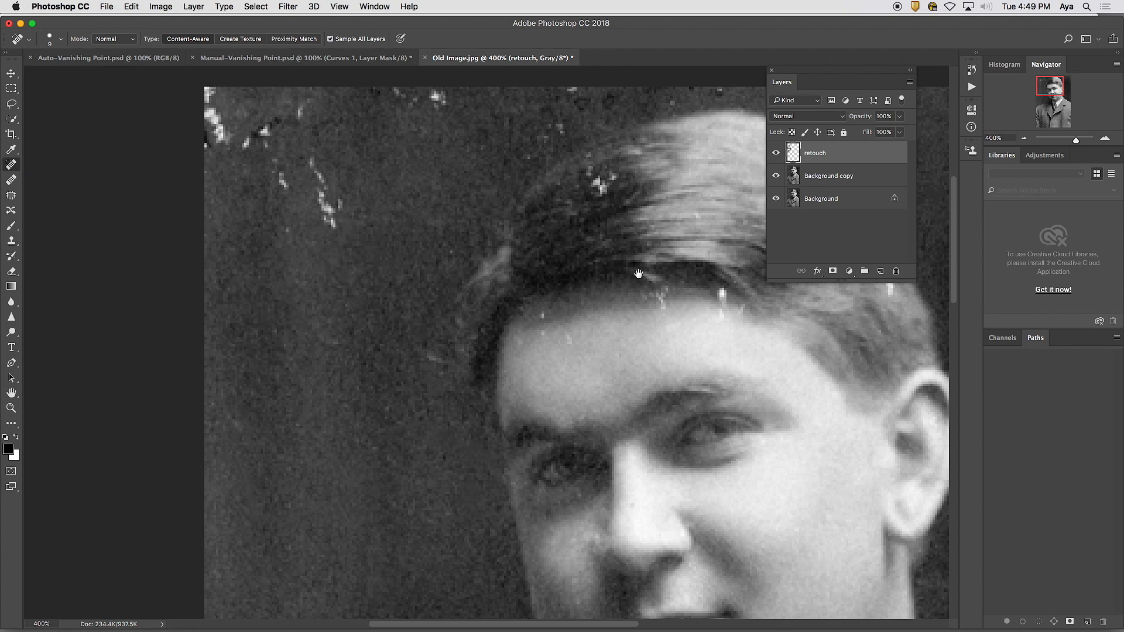
# - Spot-heal the white specks on the forehead and hairline and the faint marks in the background beside the hair
pyautogui.hscroll(5, 600, 271)
pyautogui.scroll(-3, 600, 271)
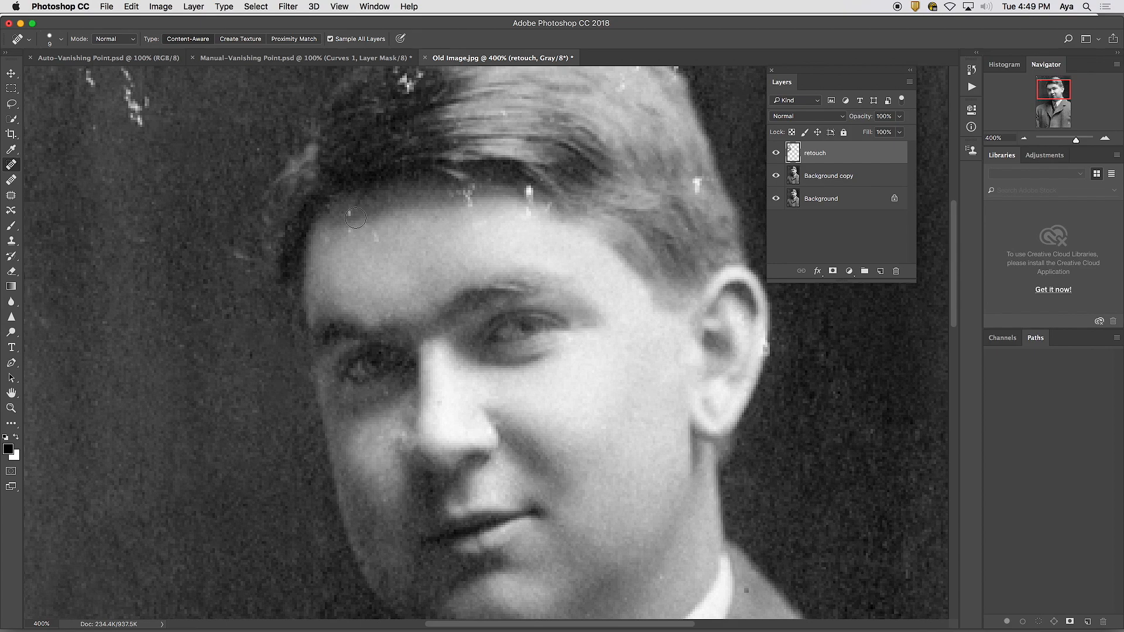
pyautogui.click(351, 213)
pyautogui.click(351, 232)
pyautogui.click(381, 242)
pyautogui.click(468, 202)
pyautogui.click(236, 257)
pyautogui.moveTo(251, 315); pyautogui.dragTo(329, 158)
# - Spot-heal the dark spot beside the shirt collar and the white speck on the jacket shoulder above the pocket slit
pyautogui.scroll(-5, 269, 173)
pyautogui.hscroll(3, 269, 173)
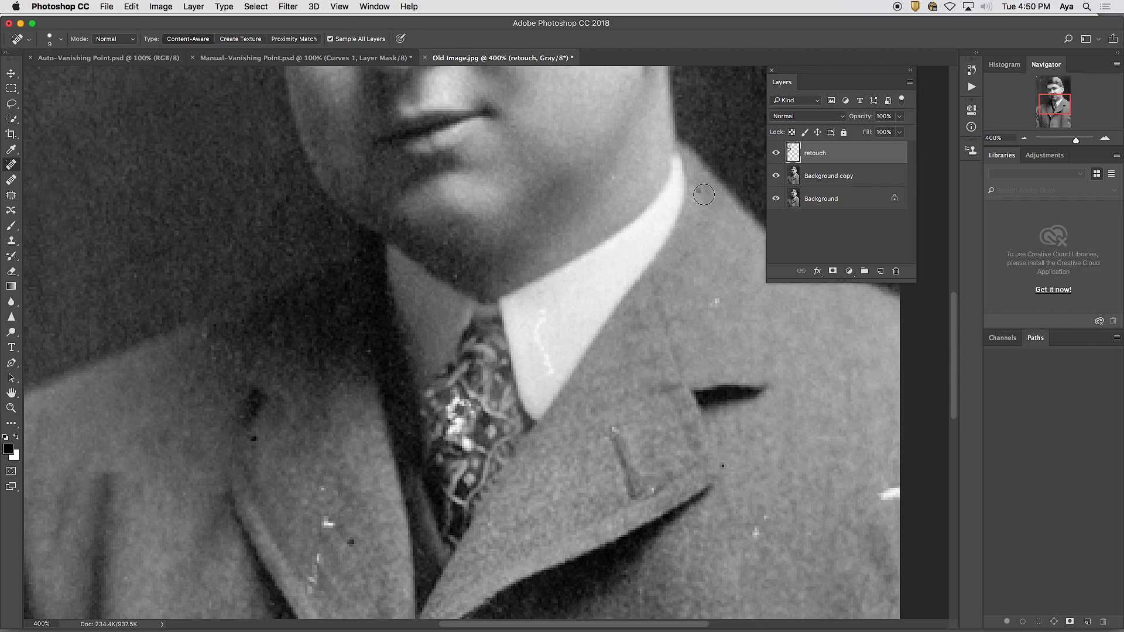
pyautogui.click(698, 190)
pyautogui.click(716, 301)
pyautogui.press('super+minus')
pyautogui.press('super+minus')
pyautogui.press('super+minus')
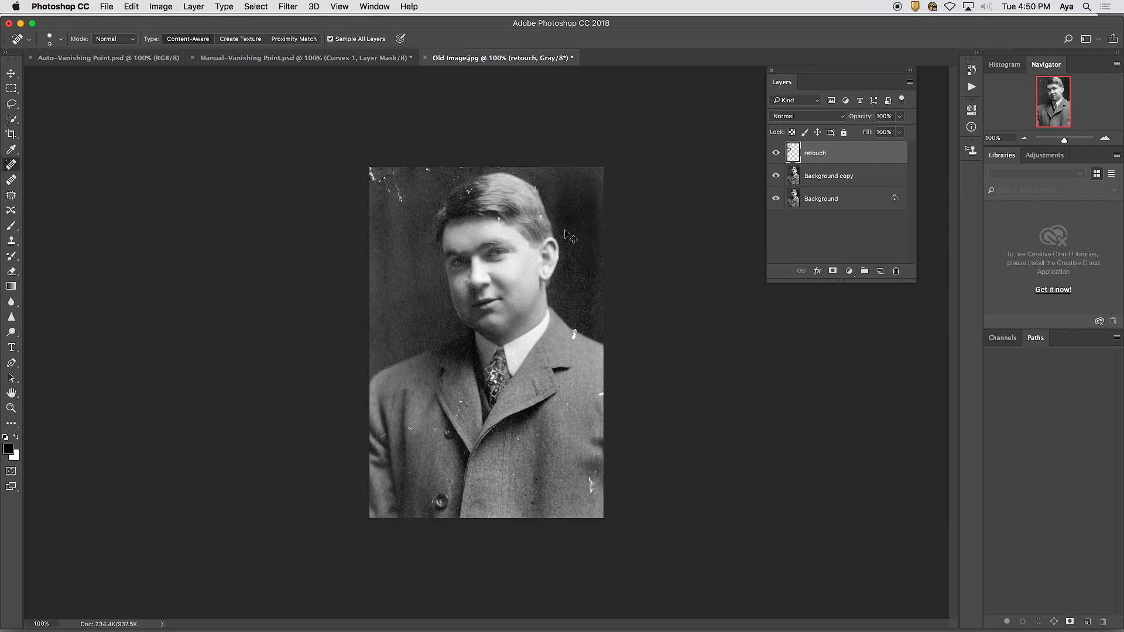
# - Compare the Healing Brush options with the Spot Healing Brush options, including the spot brush's tip settings
pyautogui.press('super+plus')
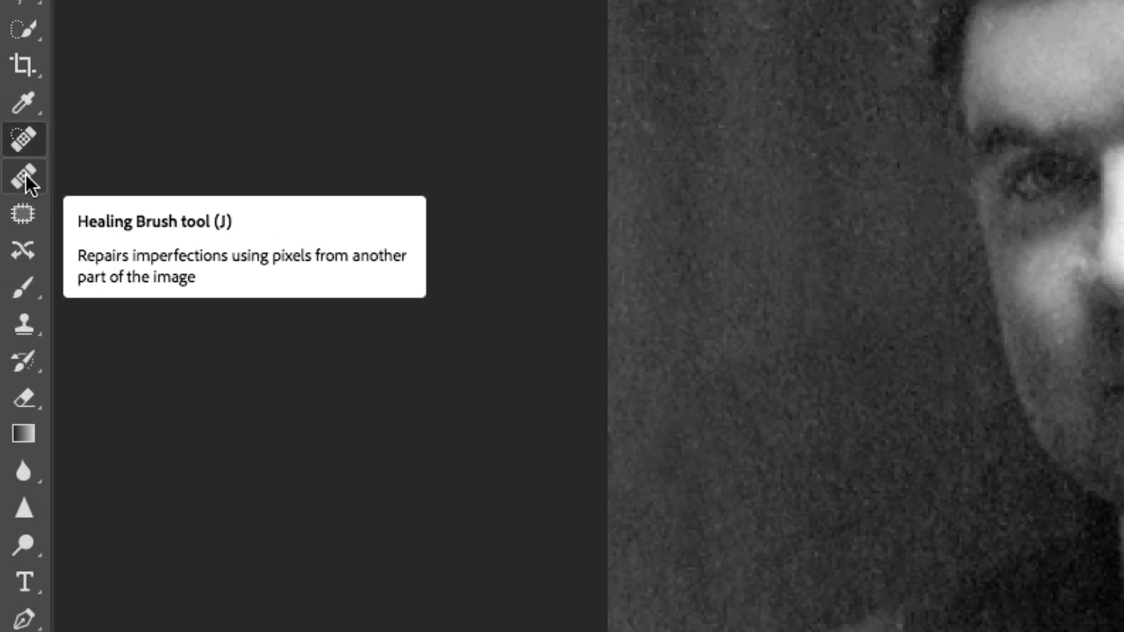
pyautogui.click(24, 176)
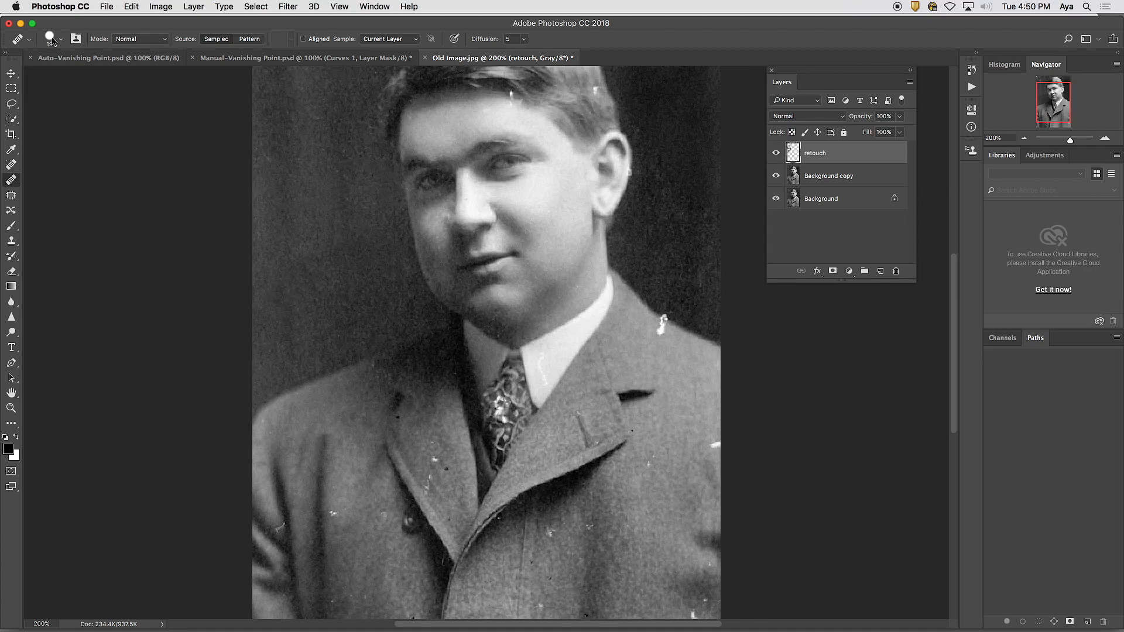
pyautogui.click(13, 165)
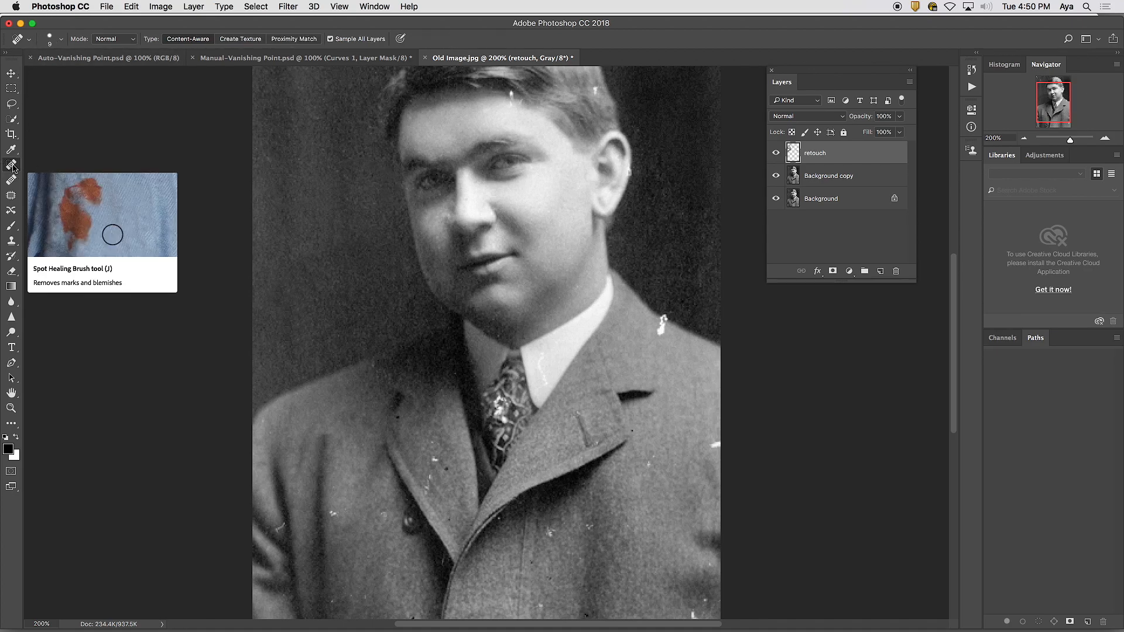
pyautogui.click(60, 41)
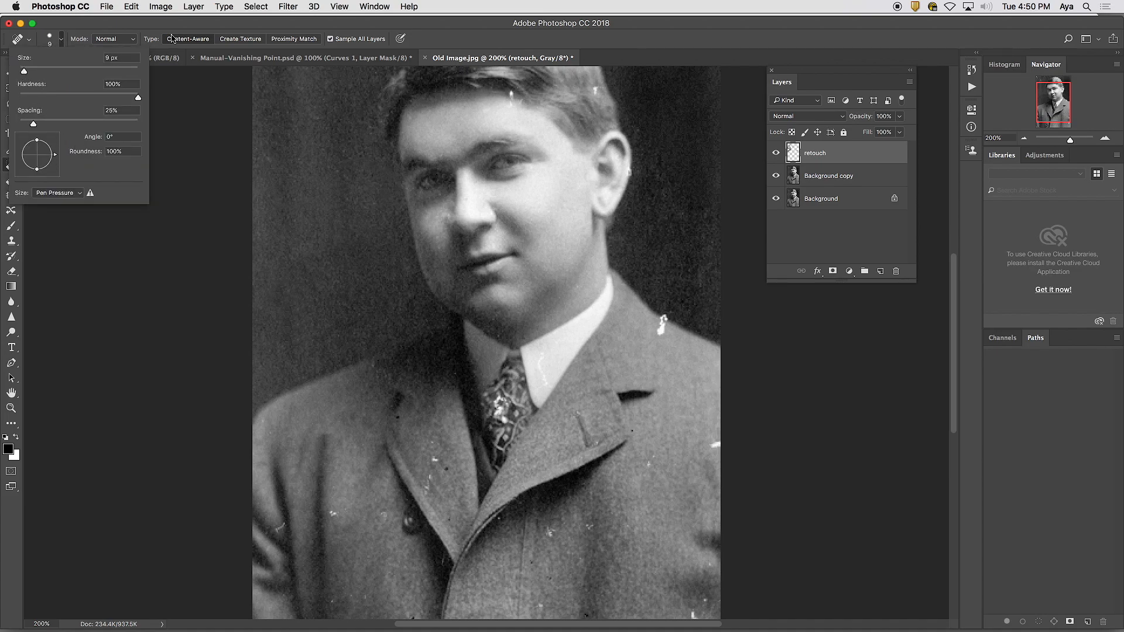
pyautogui.click(132, 23)
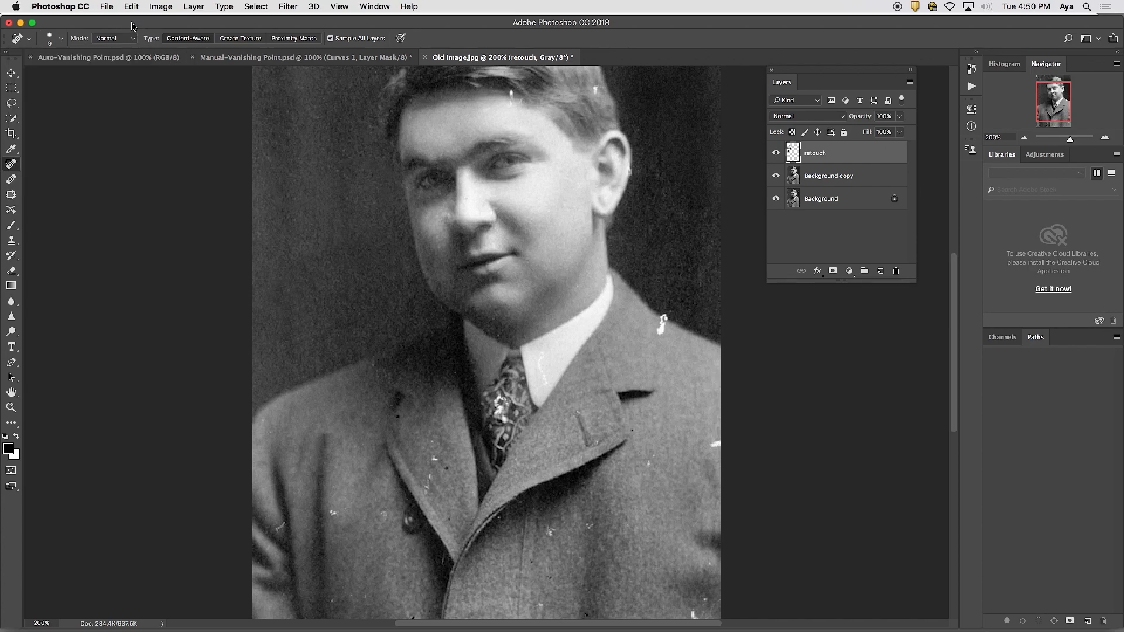
# - Set the Healing Brush to sample Current & Below with Aligned turned on
pyautogui.click(10, 179)
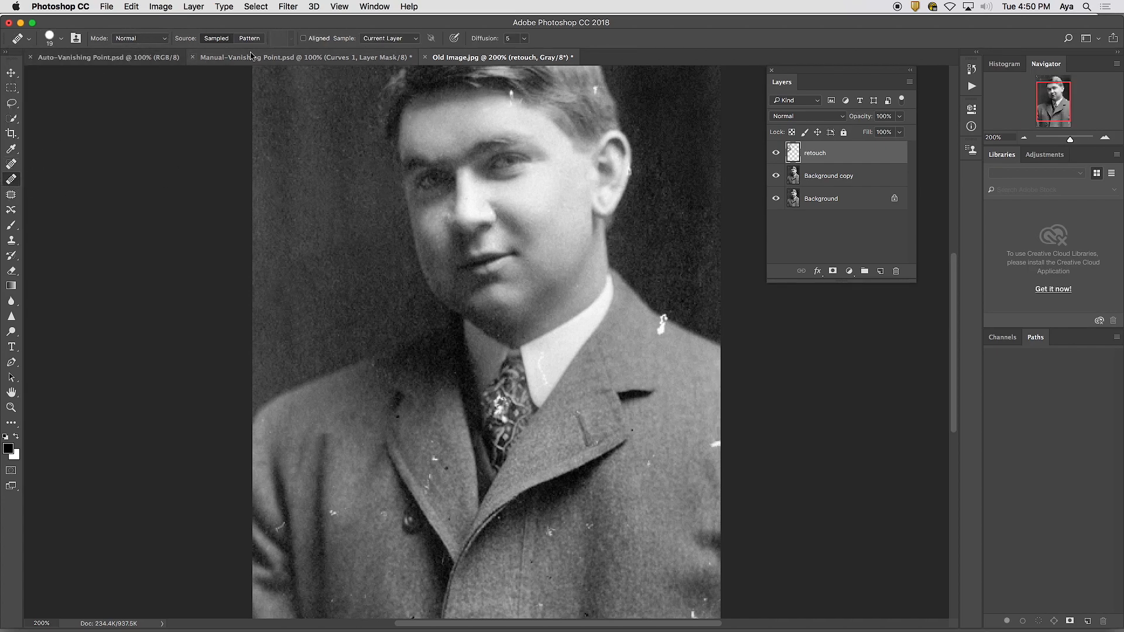
pyautogui.click(399, 39)
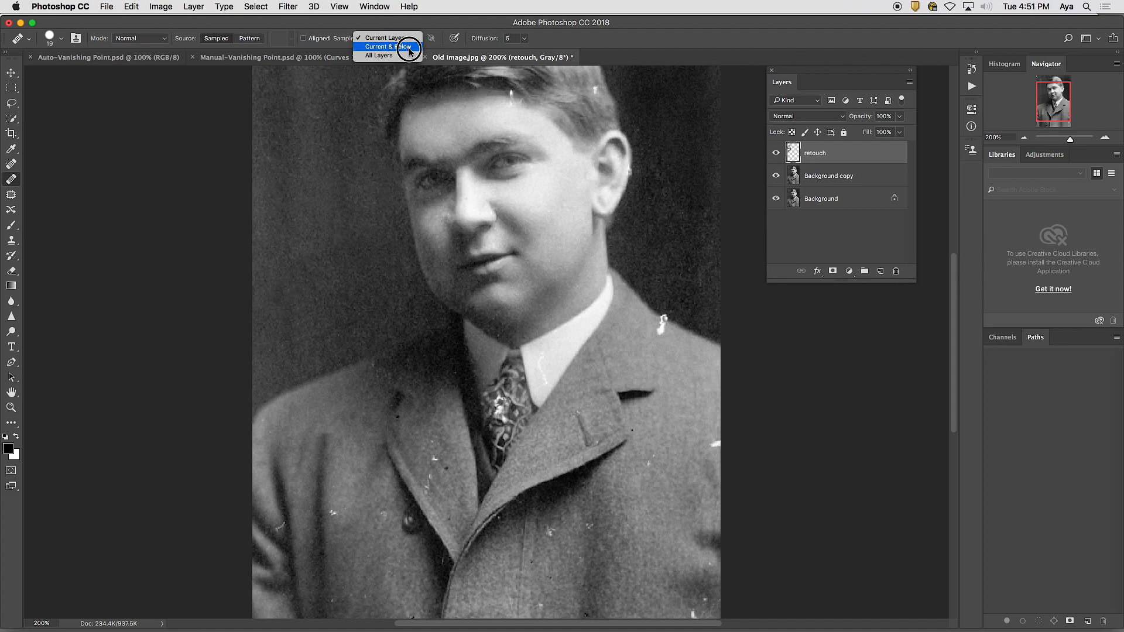
pyautogui.click(408, 49)
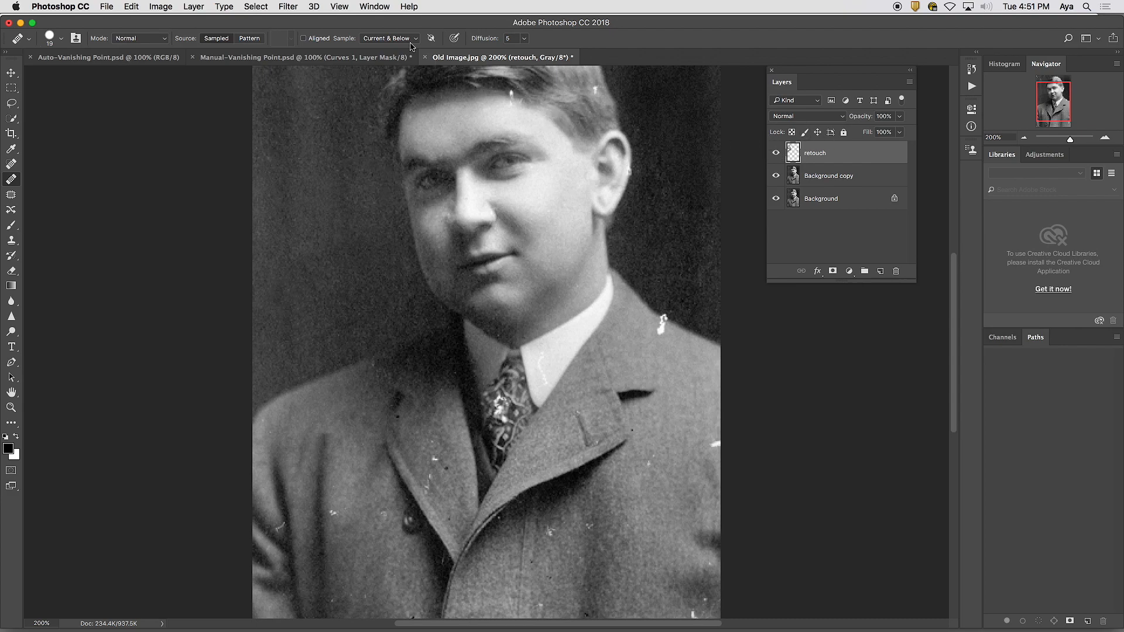
pyautogui.click(309, 41)
# - Sample clean jacket cloth near the sleeve fold and heal the white speck just above it with the 19 px Healing Brush
pyautogui.press('super+plus')
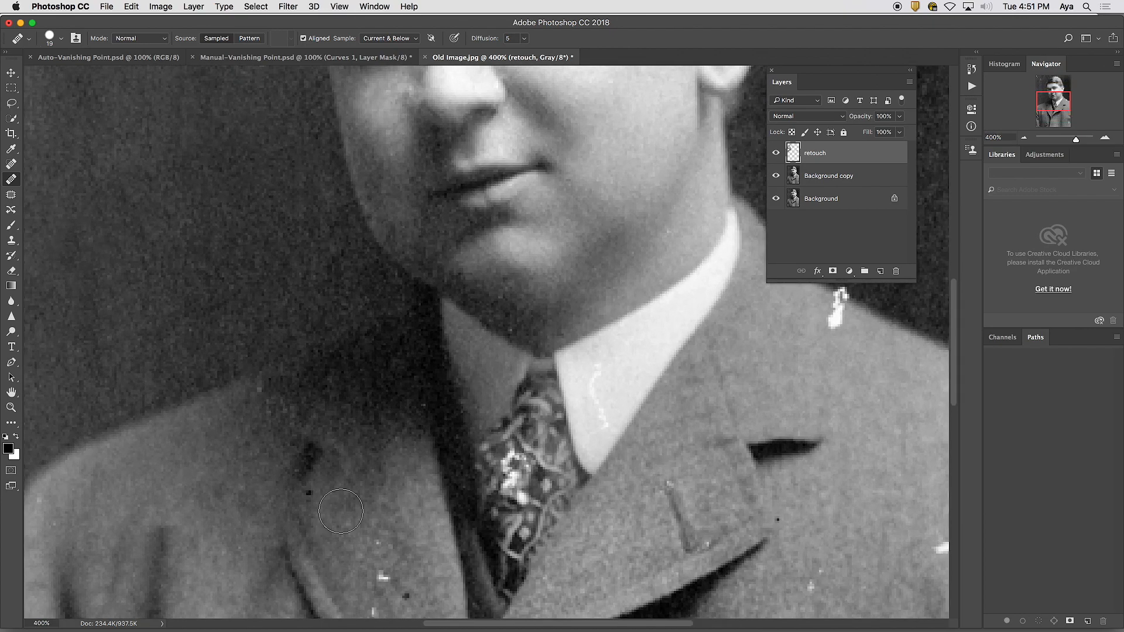
pyautogui.moveTo(347, 484); pyautogui.dragTo(421, 195)
pyautogui.moveTo(394, 361); pyautogui.dragTo(467, 215)
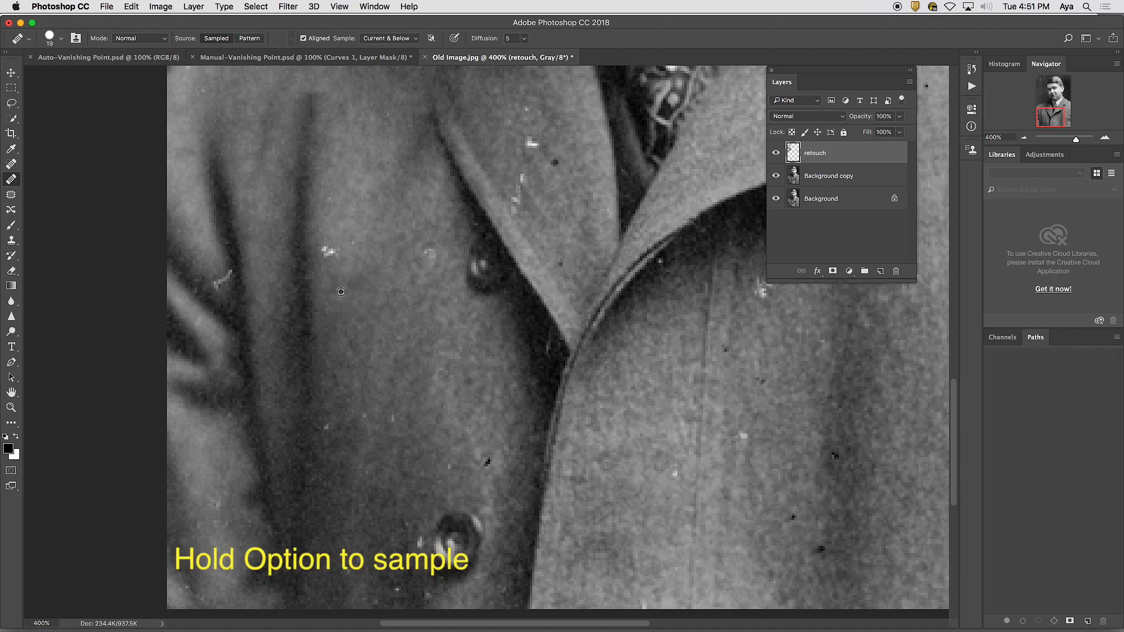
pyautogui.keyDown('alt'); pyautogui.click(341, 291); pyautogui.keyUp('alt')
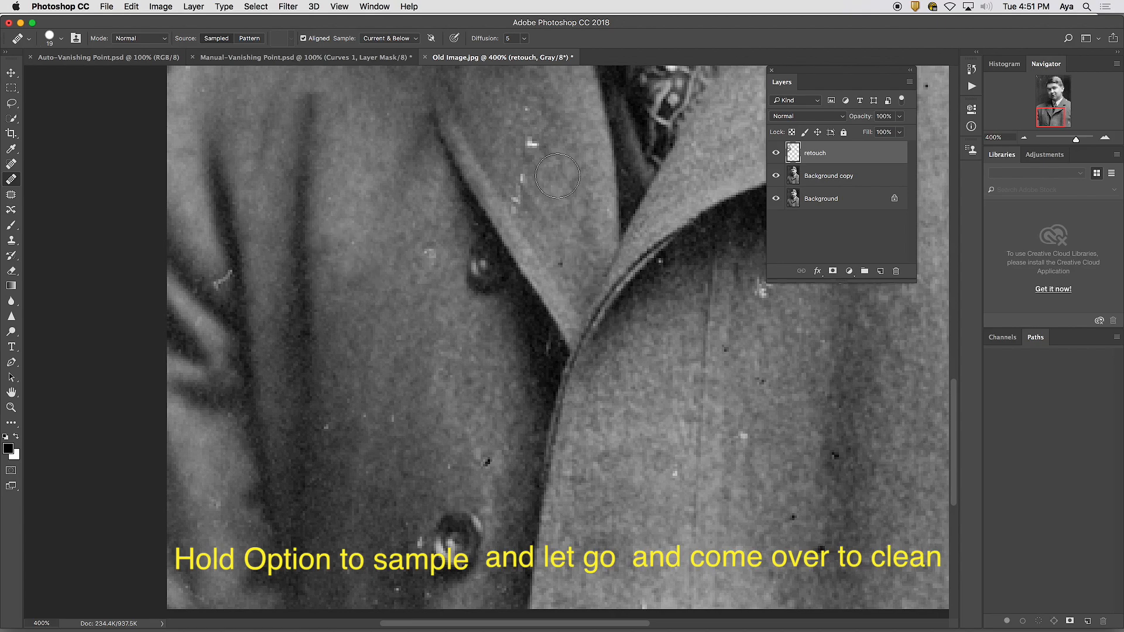
# - Reduce the Healing Brush to 10 px and heal the bright white mark on the lapel from clean lapel cloth
pyautogui.keyDown('alt'); pyautogui.click(498, 131); pyautogui.keyUp('alt')
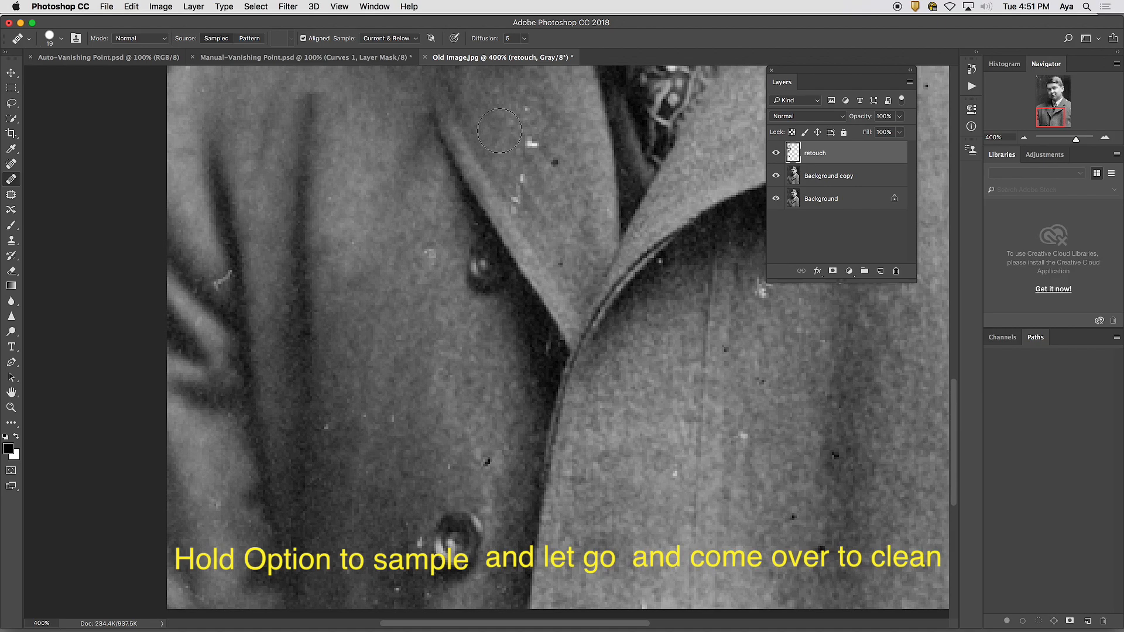
pyautogui.press('[')
pyautogui.click(531, 142)
pyautogui.click(532, 142)
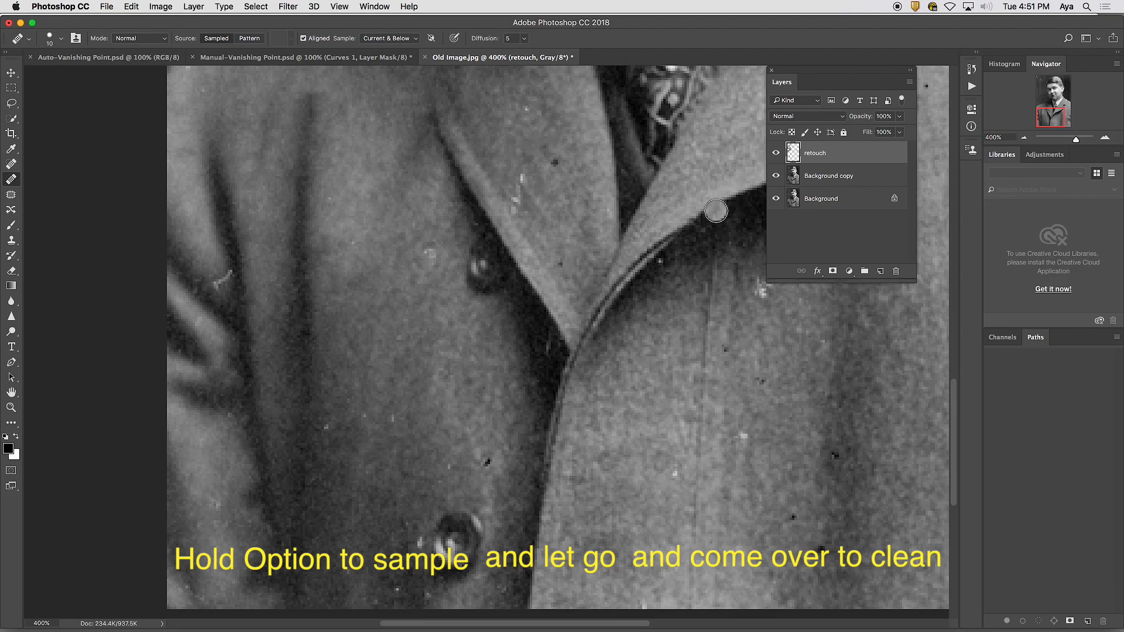
# - Resample nearby lapel cloth and heal the black spot and the upper part of the white streak on the lapel
pyautogui.keyDown('alt'); pyautogui.click(560, 185); pyautogui.keyUp('alt')
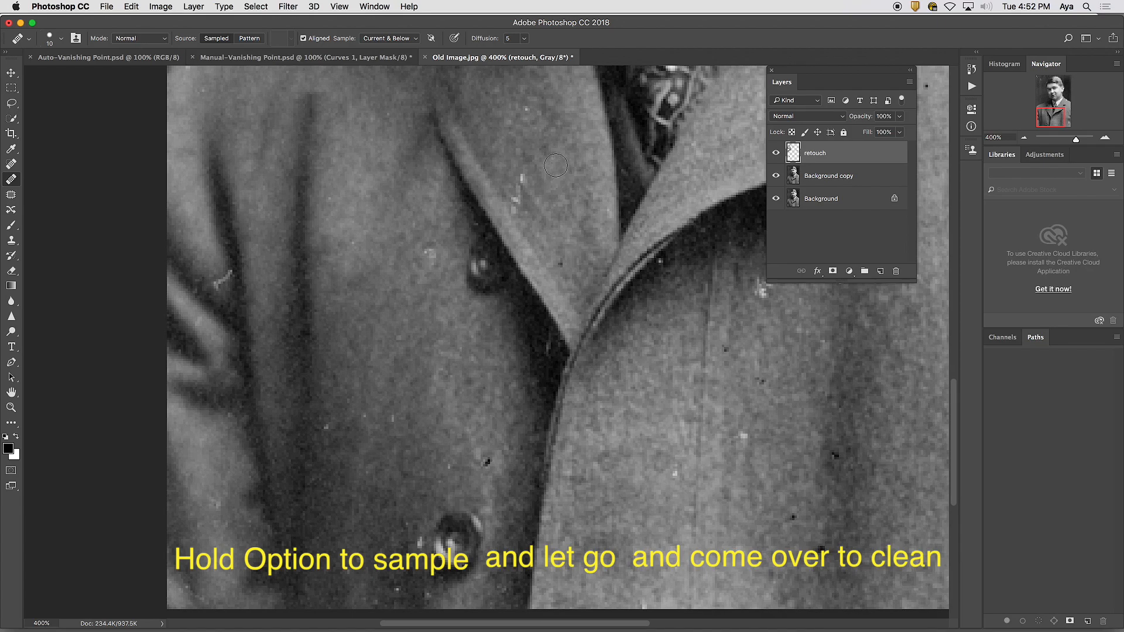
pyautogui.click(555, 162)
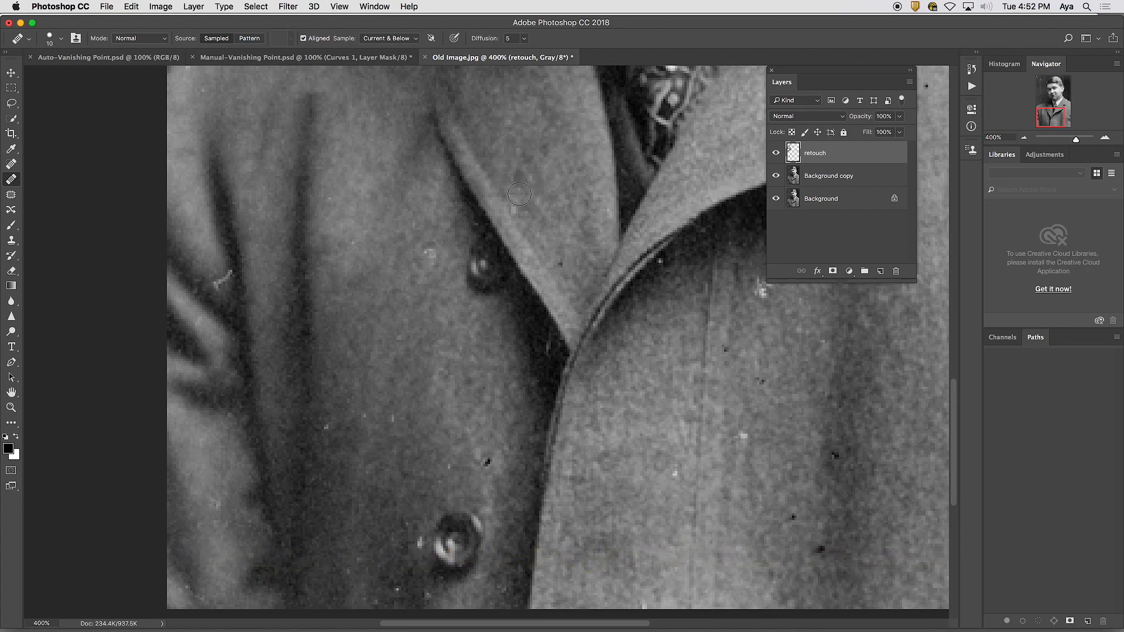
pyautogui.keyDown('alt'); pyautogui.click(539, 195); pyautogui.keyUp('alt')
pyautogui.click(521, 178)
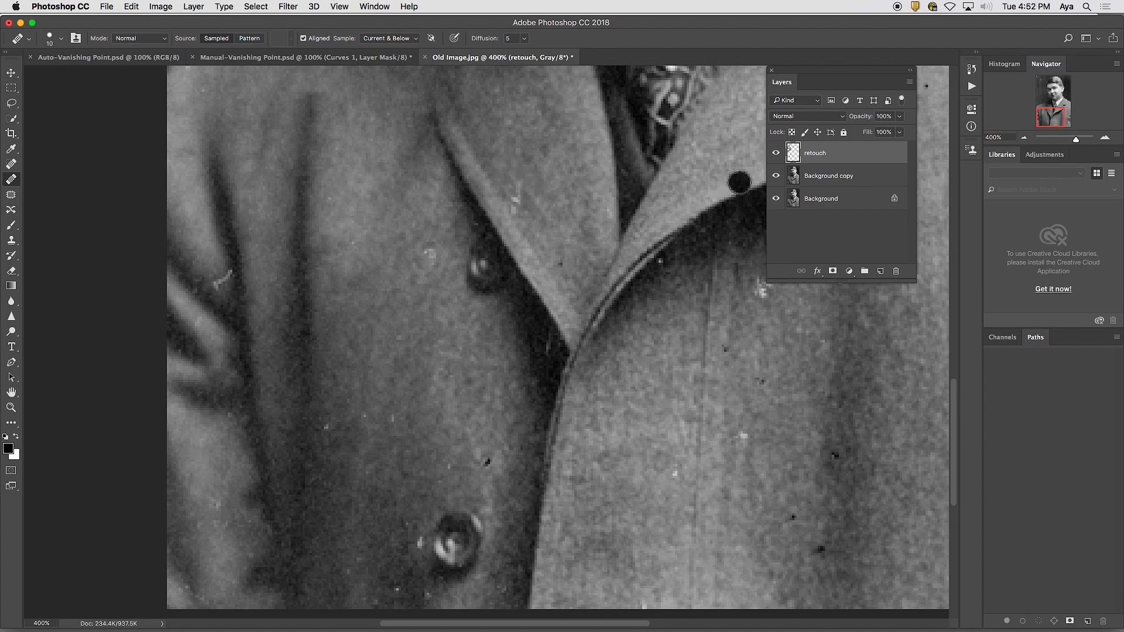
pyautogui.press('super+1')
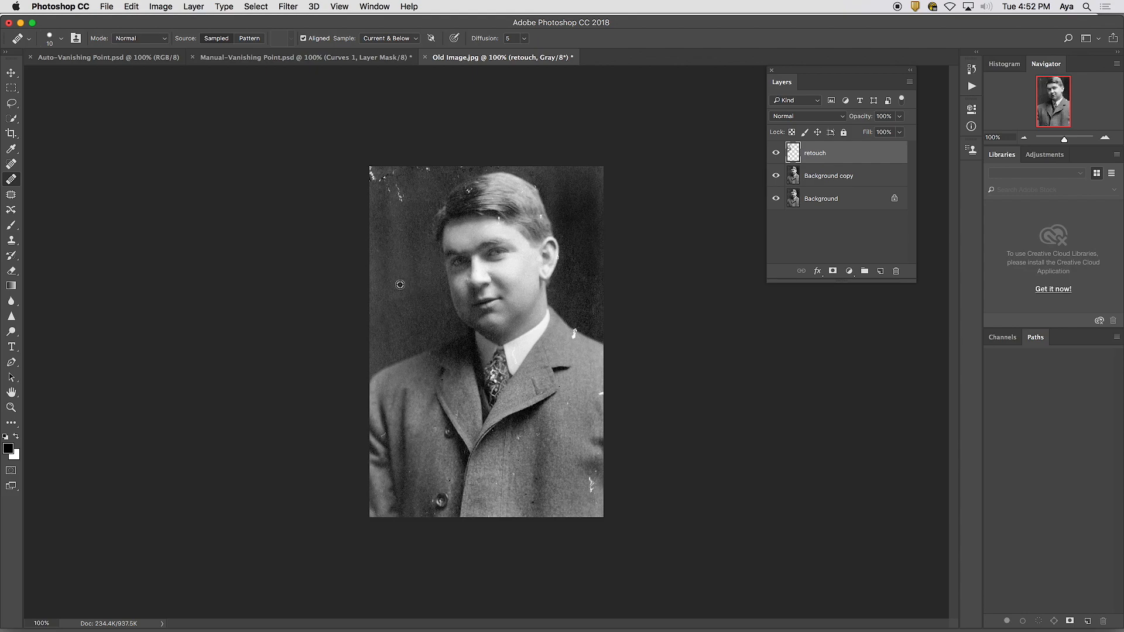
pyautogui.click(472, 240)
pyautogui.press('super+equal')
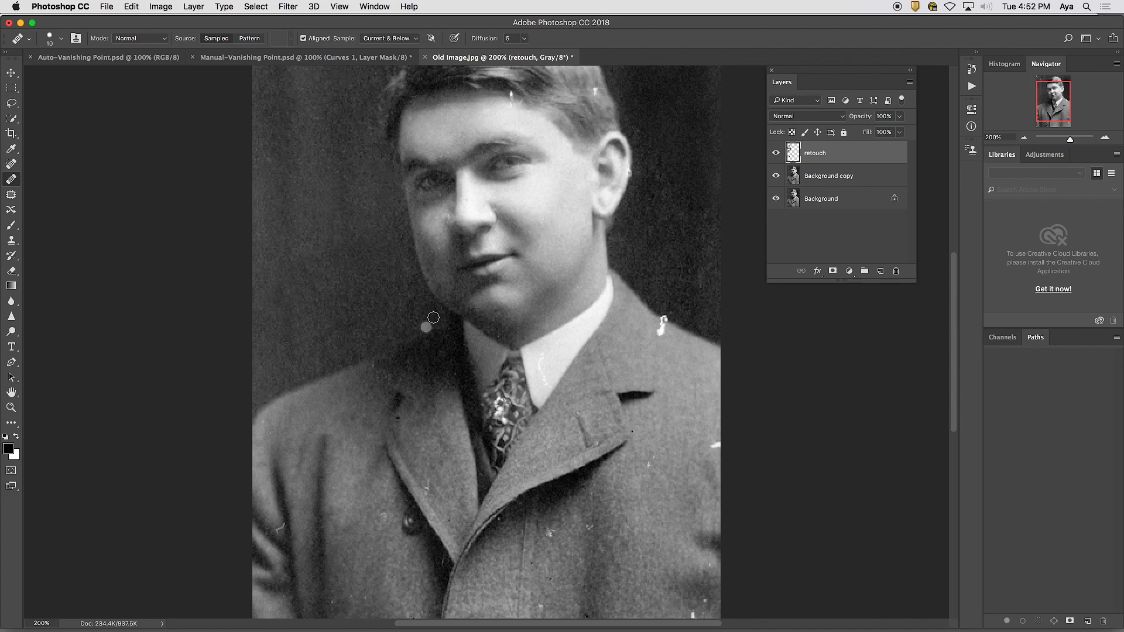
pyautogui.moveTo(517, 222); pyautogui.dragTo(541, 200)
pyautogui.keyDown('alt'); pyautogui.click(627, 186); pyautogui.keyUp('alt')
# - Set the Patch tool to Content-Aware and patch the white mark on the jacket's shoulder edge with the adjoining shoulder area
pyautogui.click(12, 196)
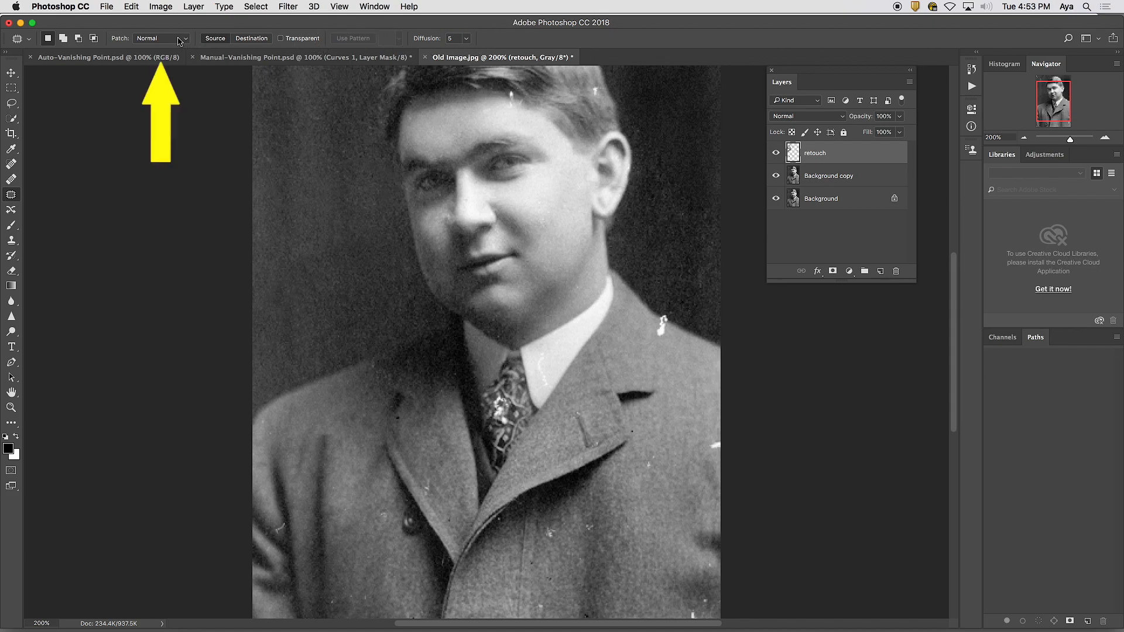
pyautogui.click(179, 39)
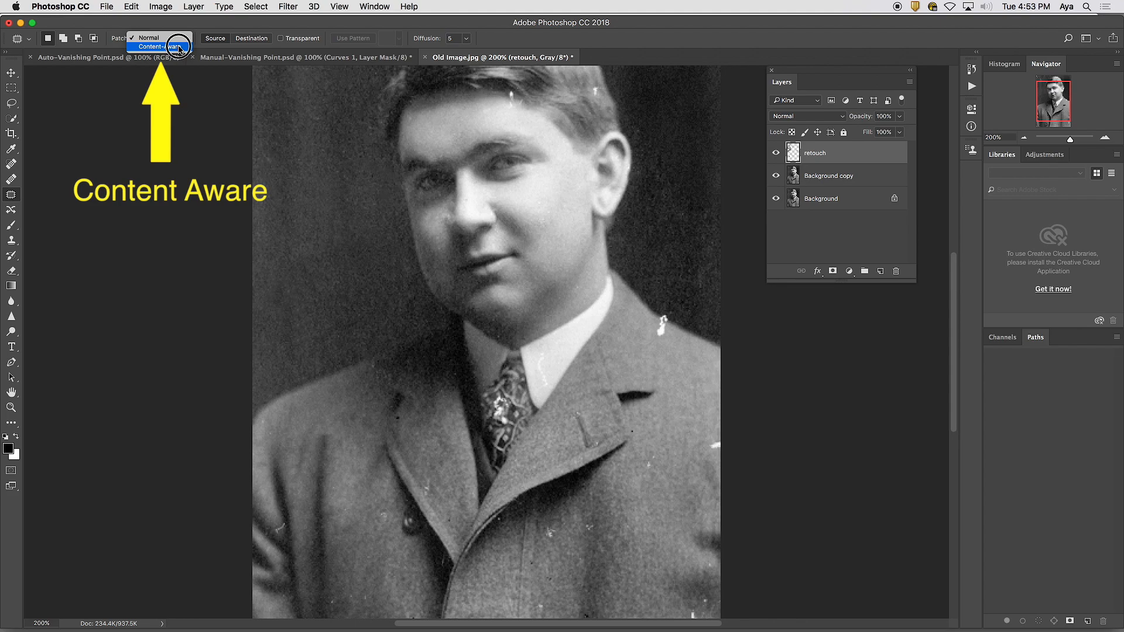
pyautogui.click(180, 48)
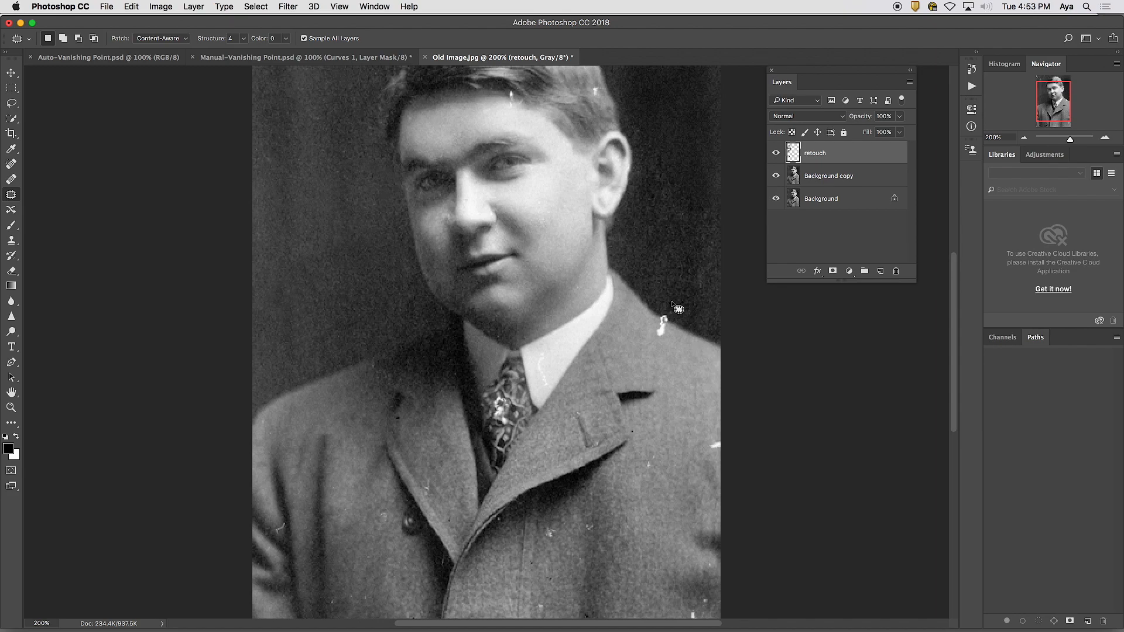
pyautogui.moveTo(667, 305)
pyautogui.mouseDown()
pyautogui.moveTo(647, 333)
pyautogui.moveTo(659, 344)
pyautogui.moveTo(668, 305)
pyautogui.mouseUp()
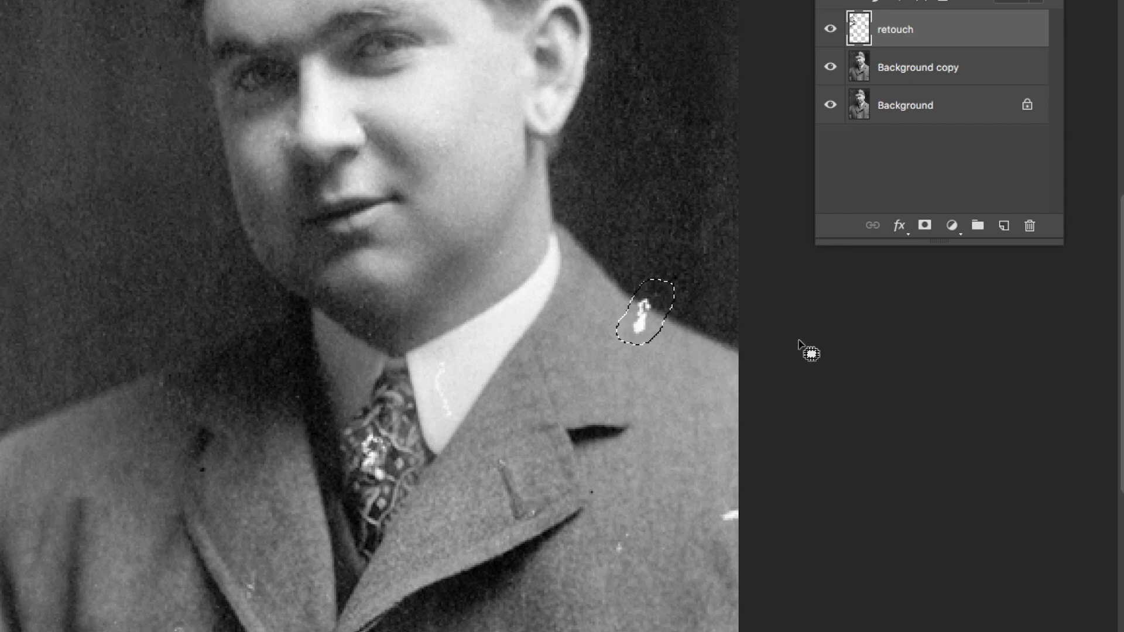
pyautogui.moveTo(673, 303); pyautogui.dragTo(684, 331)
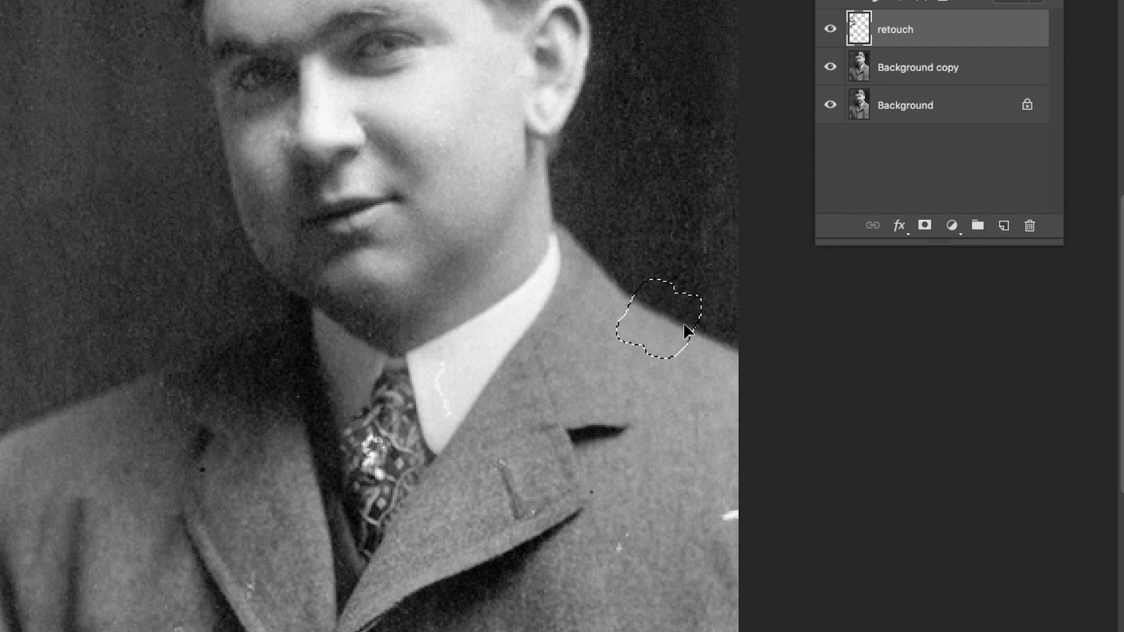